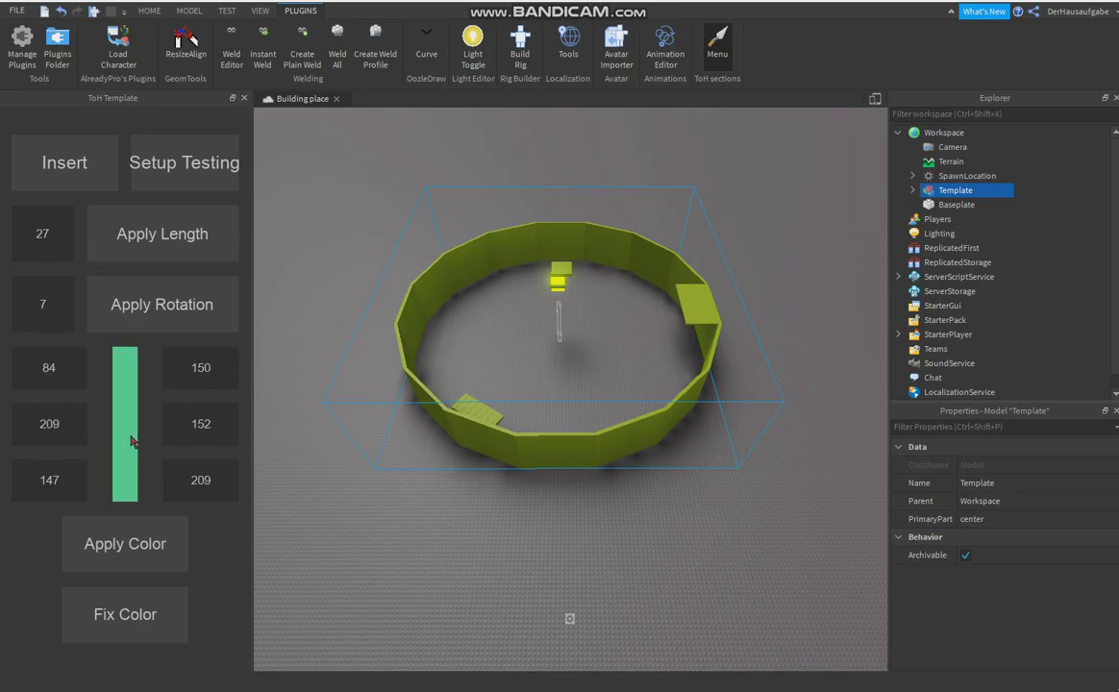
# Apply the color 244, 178, 26 to the Tower of Hell template and set its length to 35.
pyautogui.click(159, 567)
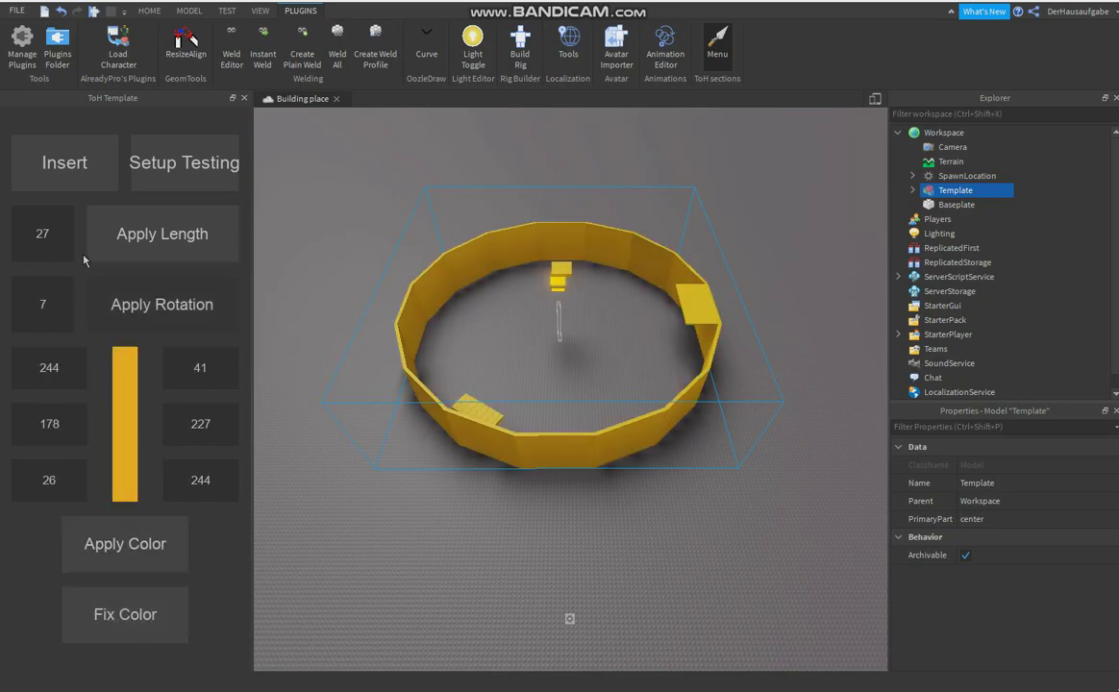
pyautogui.write('3')
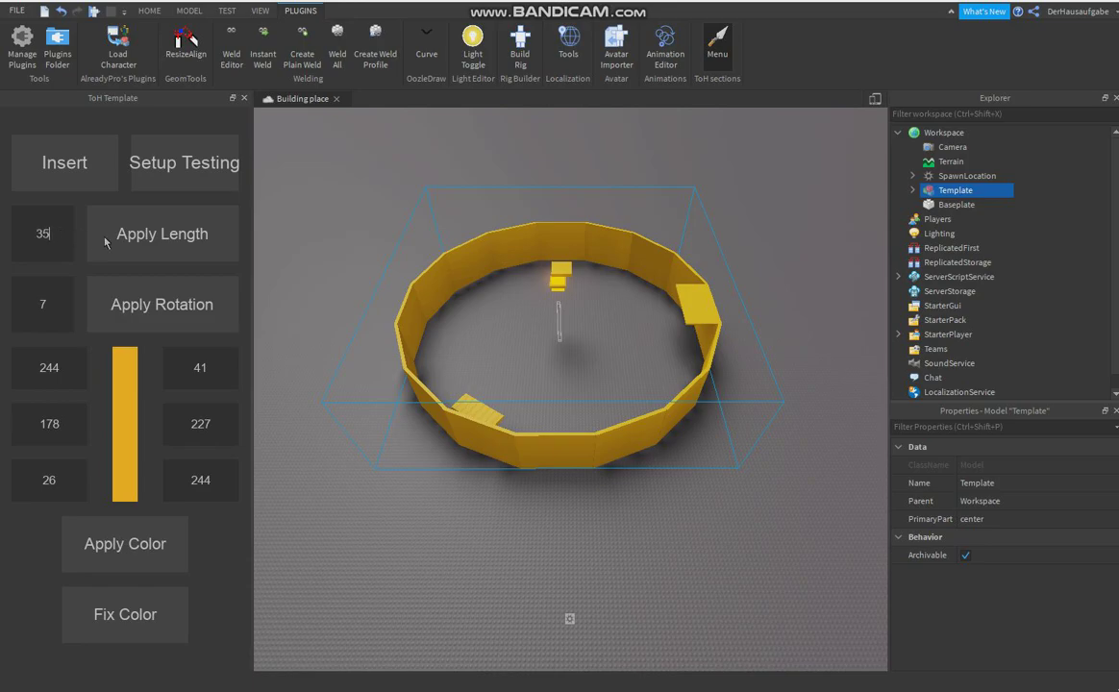
pyautogui.write('5')
pyautogui.click(161, 241)
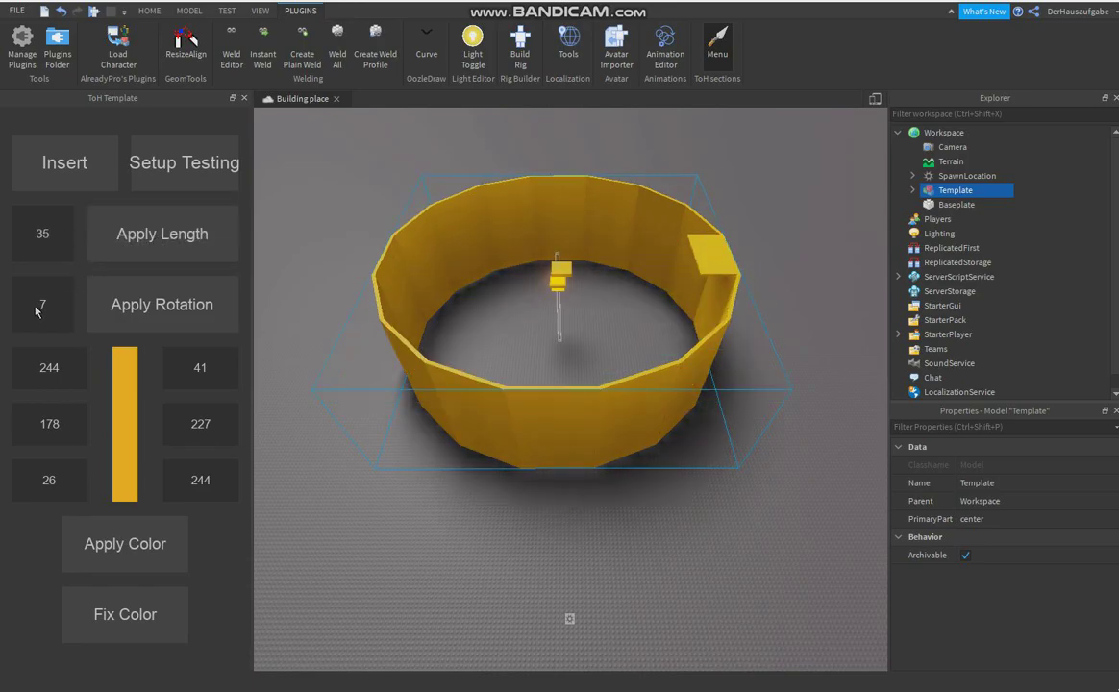
# Set the template's rotation to 10, apply it, and close the ToH section template plugin.
pyautogui.click(197, 305)
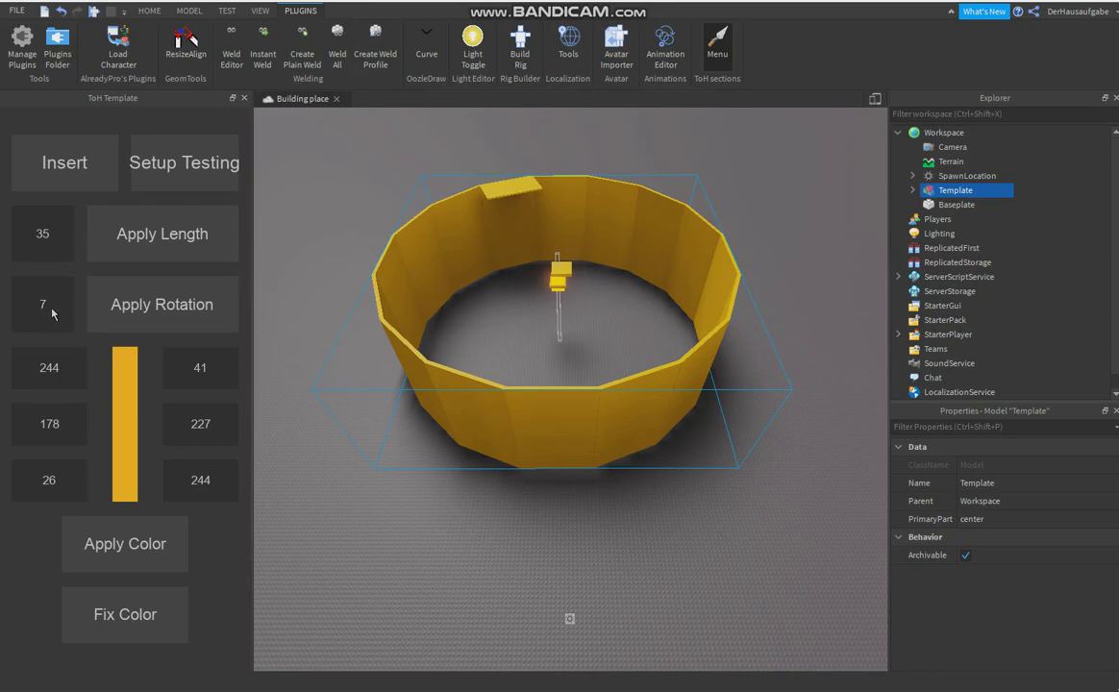
pyautogui.write('9')
pyautogui.click(141, 310)
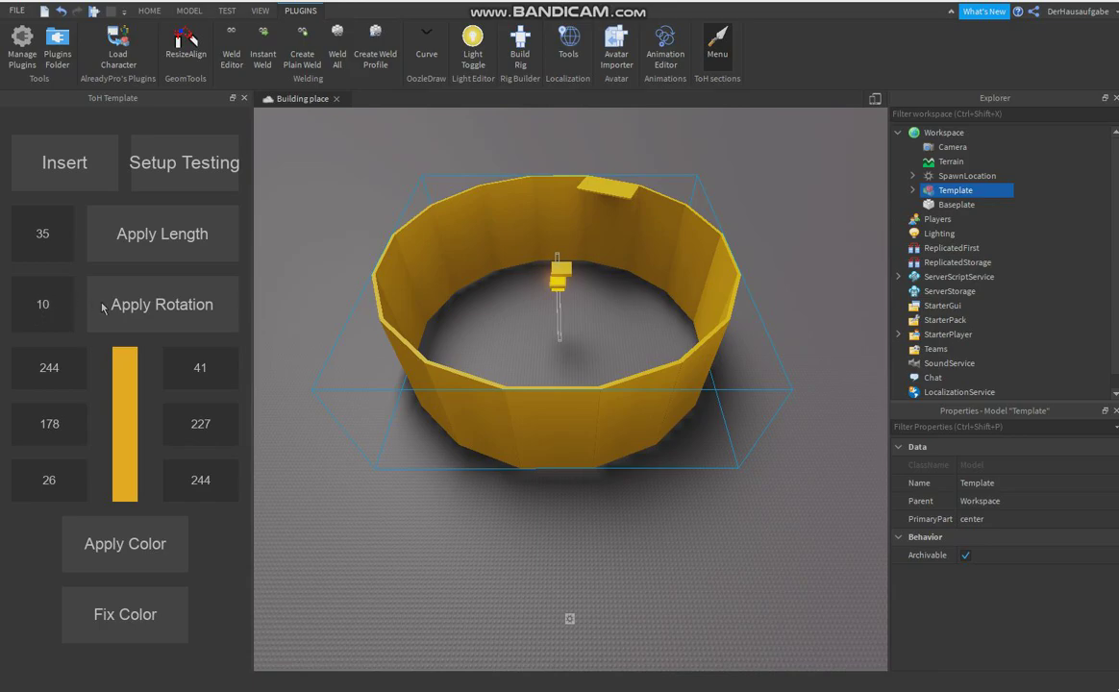
pyautogui.click(129, 308)
pyautogui.click(719, 43)
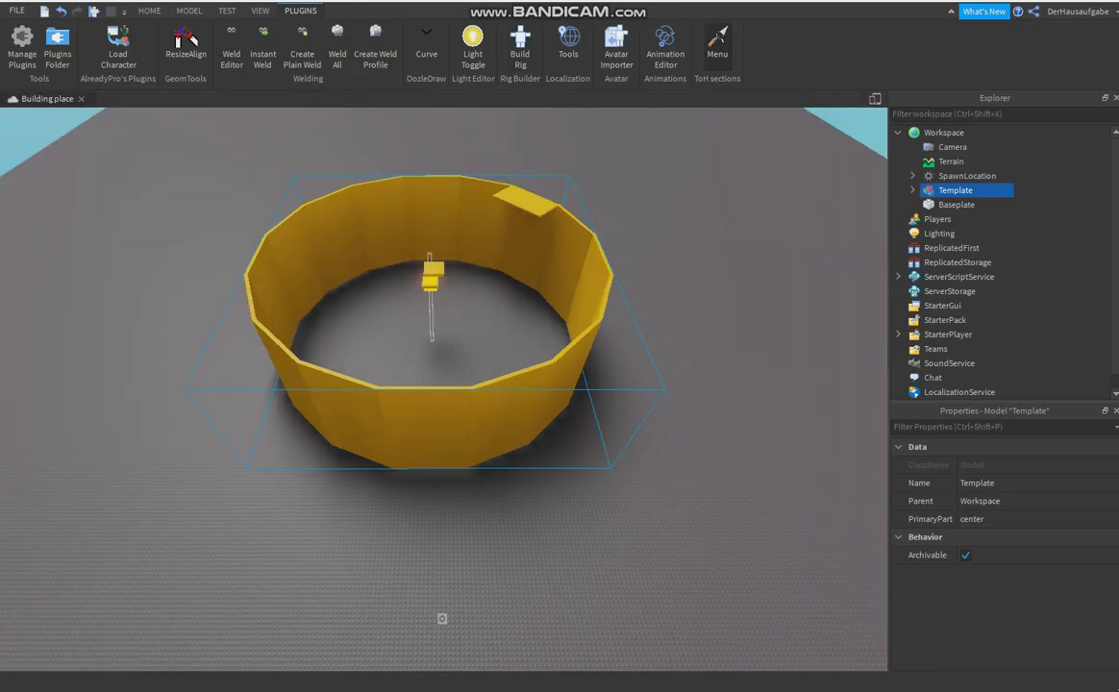
# Ungroup the Template model so its walls, start, stop and center parts lie directly in Workspace.
pyautogui.rightClick(437, 201)
pyautogui.click(461, 304)
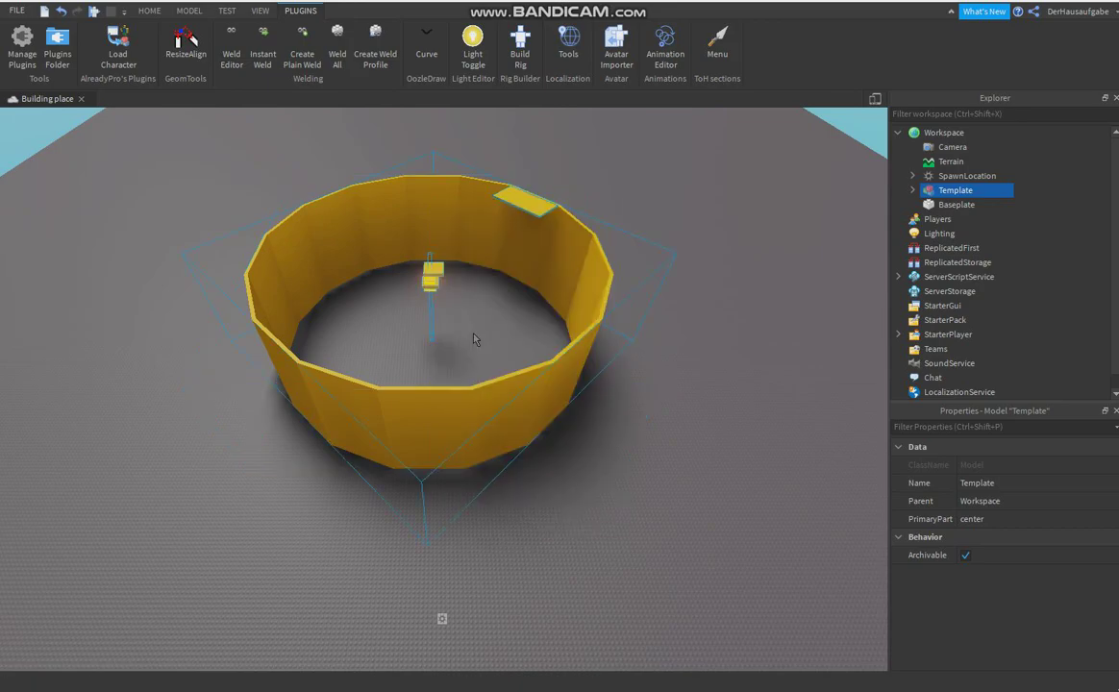
pyautogui.click(751, 360)
pyautogui.moveTo(751, 359); pyautogui.dragTo(764, 336, button='right')
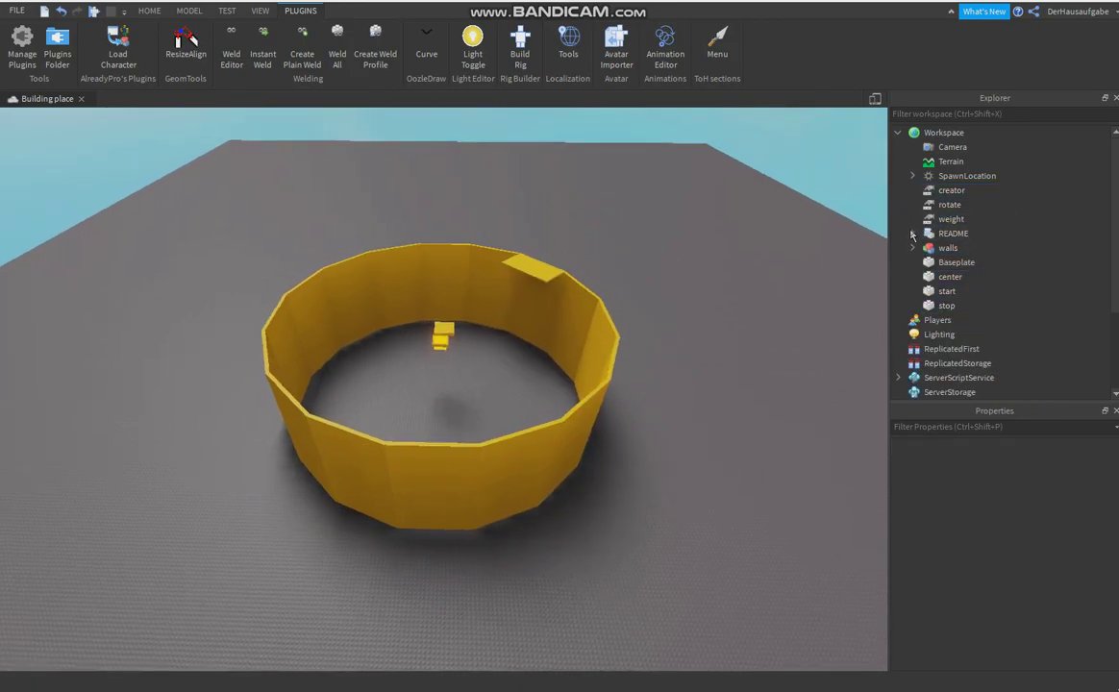
# Open the README script in Workspace, then cut it out together with its example objects.
pyautogui.click(913, 233)
pyautogui.rightClick(953, 236)
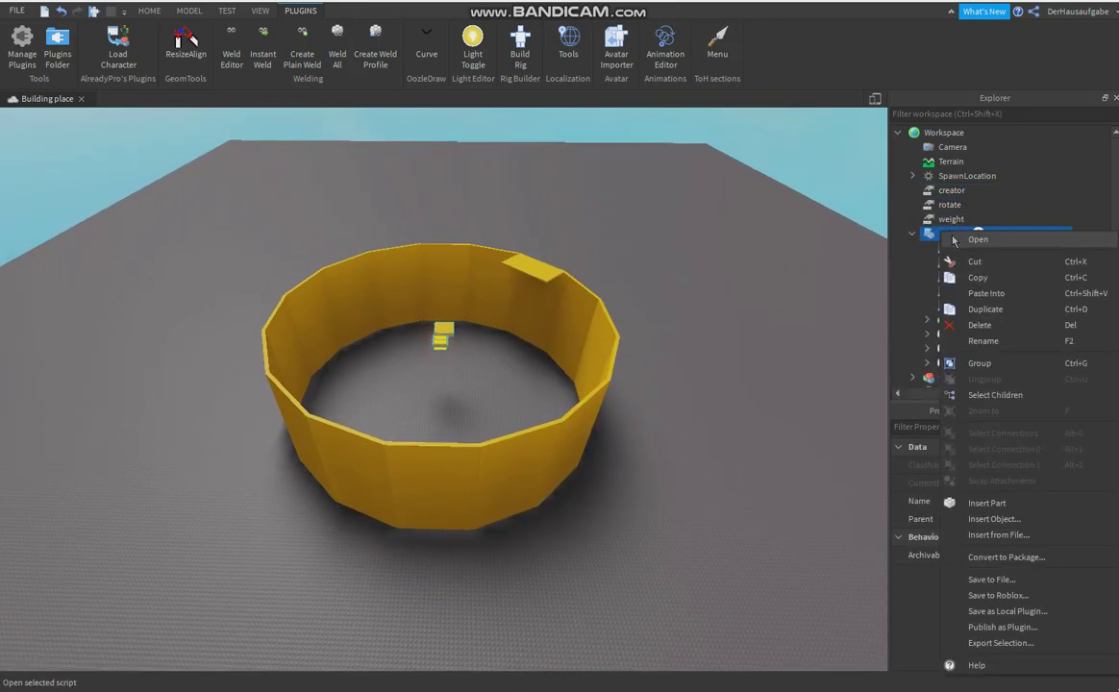
pyautogui.click(960, 240)
pyautogui.rightClick(952, 235)
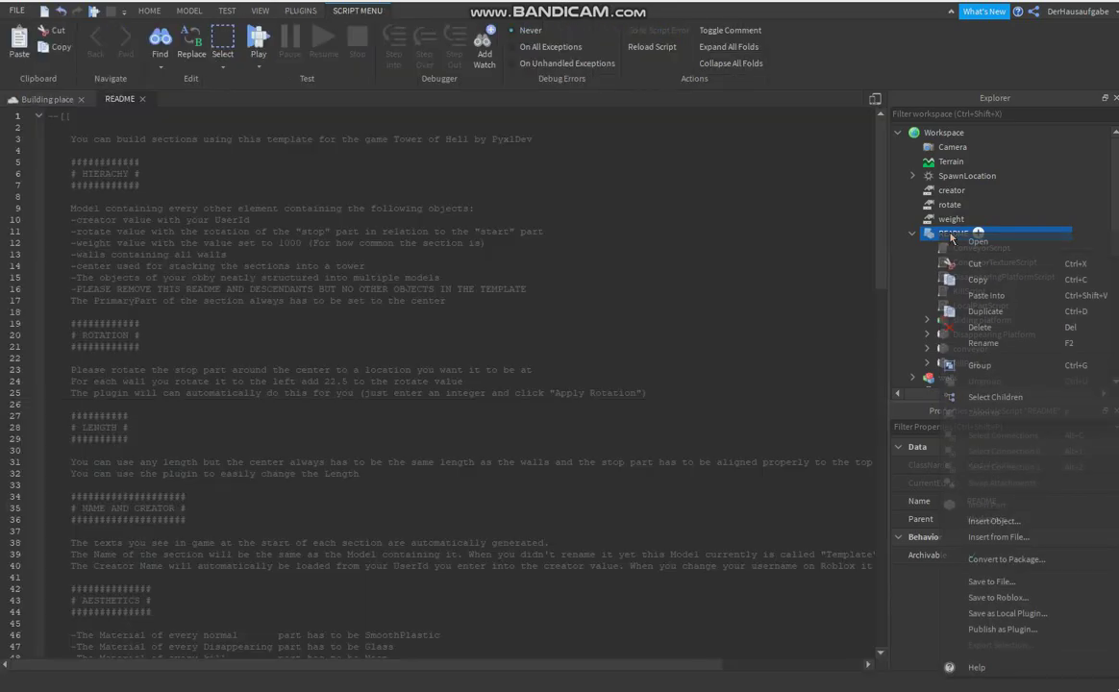
pyautogui.click(973, 263)
# Insert a new block part on the baseplate inside the ring of walls.
pyautogui.press('w')
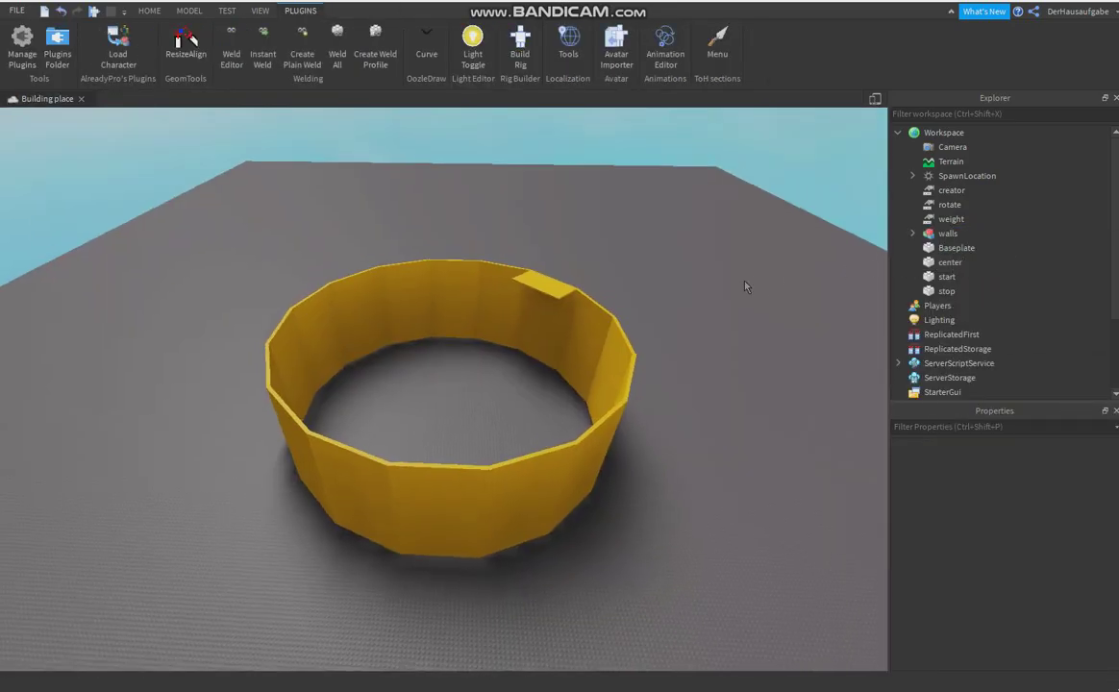
pyautogui.moveTo(747, 285); pyautogui.dragTo(744, 276, button='right')
pyautogui.press('s')
pyautogui.press('w')
pyautogui.click(143, 12)
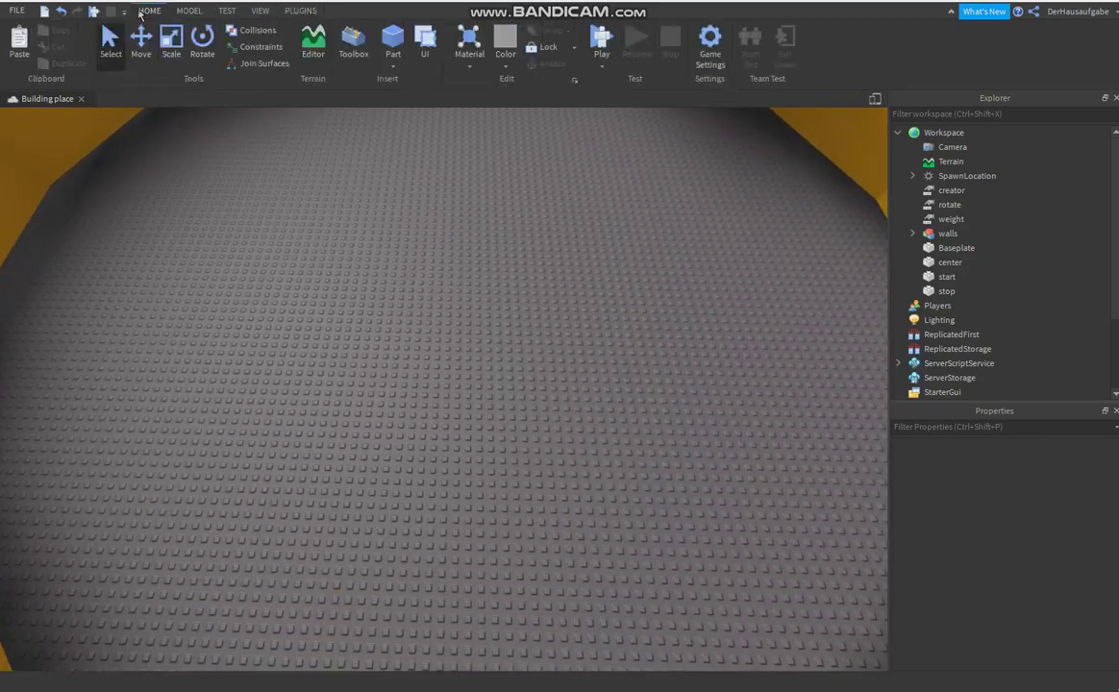
pyautogui.click(401, 43)
pyautogui.scroll(6, 442, 293)
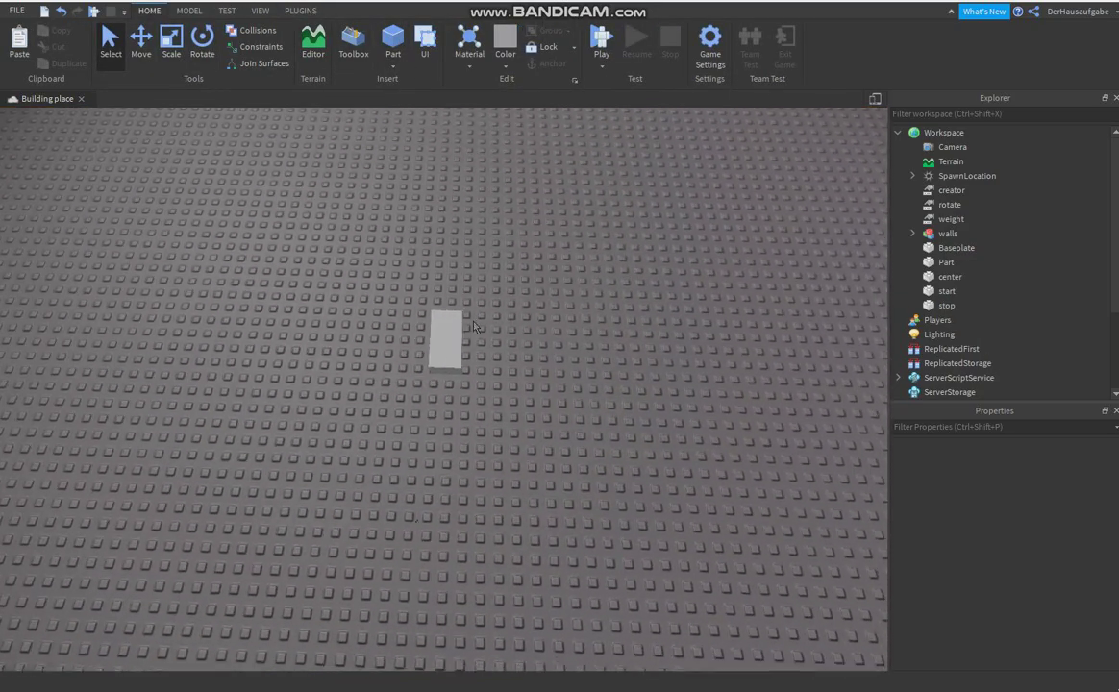
# Scale the new part down to a small block.
pyautogui.click(166, 57)
pyautogui.moveTo(444, 438); pyautogui.dragTo(452, 277)
pyautogui.moveTo(581, 198); pyautogui.dragTo(518, 190)
pyautogui.moveTo(500, 183); pyautogui.dragTo(464, 148, button='right')
pyautogui.moveTo(447, 137); pyautogui.dragTo(442, 168)
pyautogui.moveTo(446, 242); pyautogui.dragTo(481, 327)
# Duplicate the small block and raise one copy well above the other.
pyautogui.click(137, 43)
pyautogui.moveTo(489, 277); pyautogui.dragTo(502, 151)
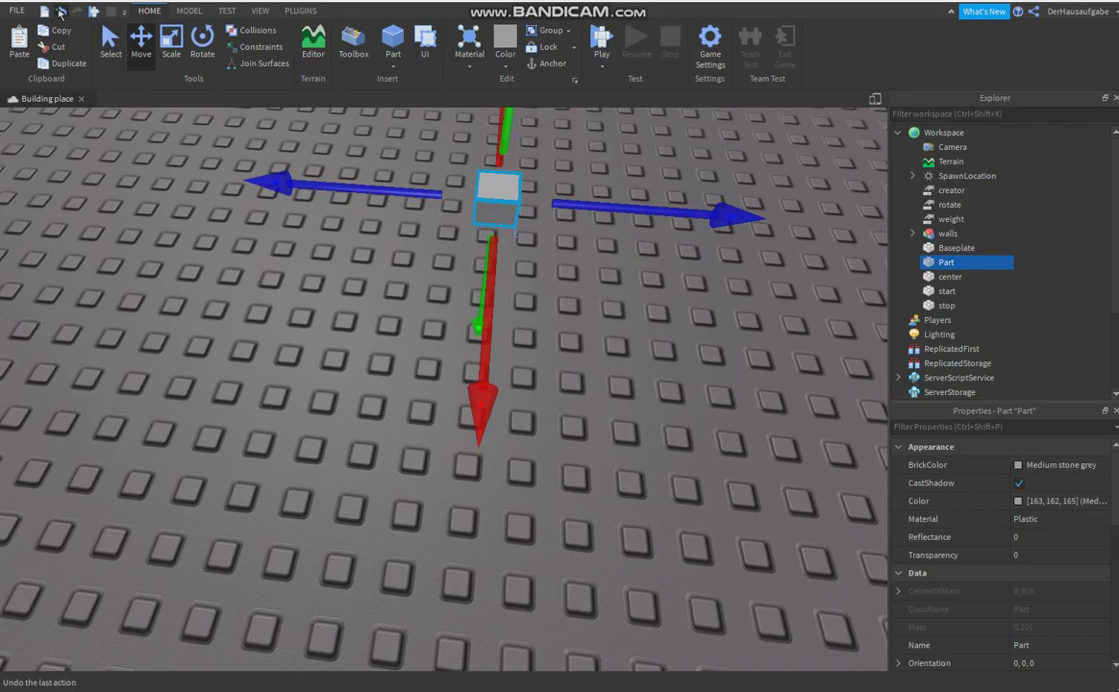
pyautogui.click(59, 12)
pyautogui.scroll(-5, 490, 248)
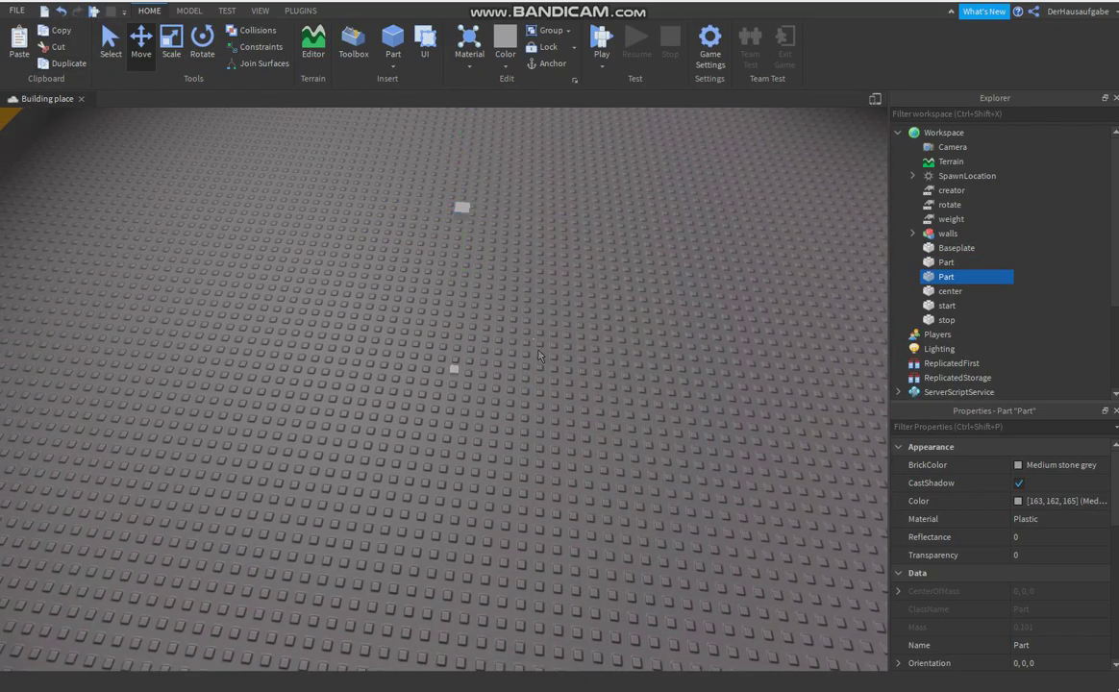
pyautogui.click(539, 356)
pyautogui.moveTo(539, 356); pyautogui.dragTo(538, 352, button='right')
# Set the move snap increment to 1 stud and stretch the lower block into a long narrow bar.
pyautogui.click(519, 465)
pyautogui.moveTo(518, 465); pyautogui.dragTo(520, 468, button='right')
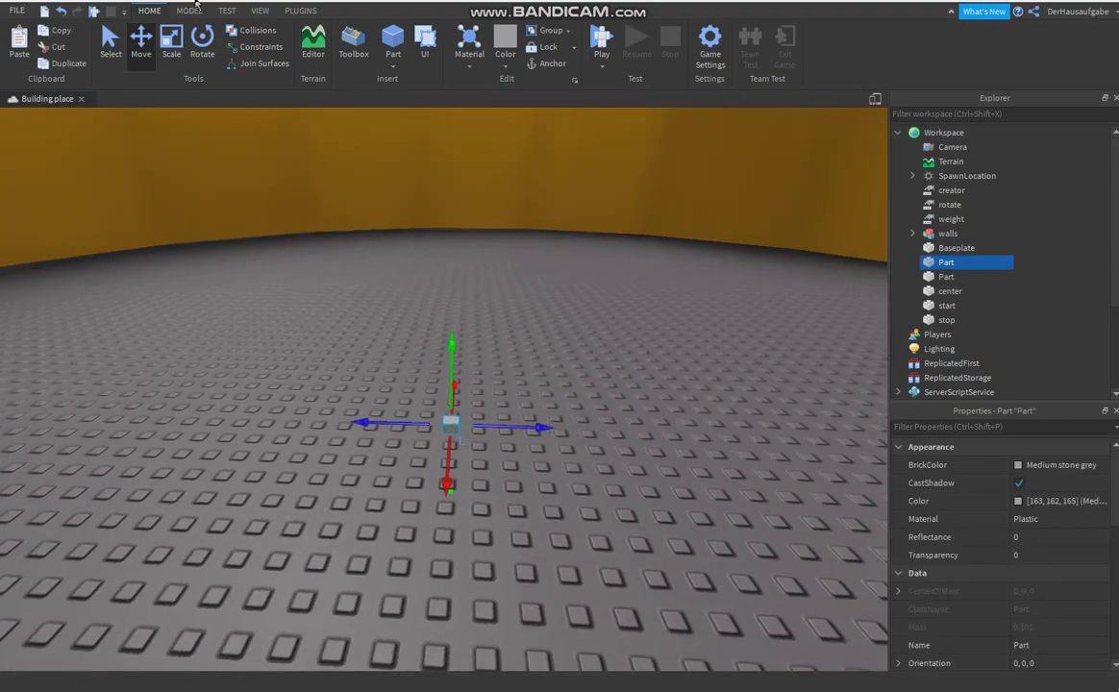
pyautogui.click(185, 11)
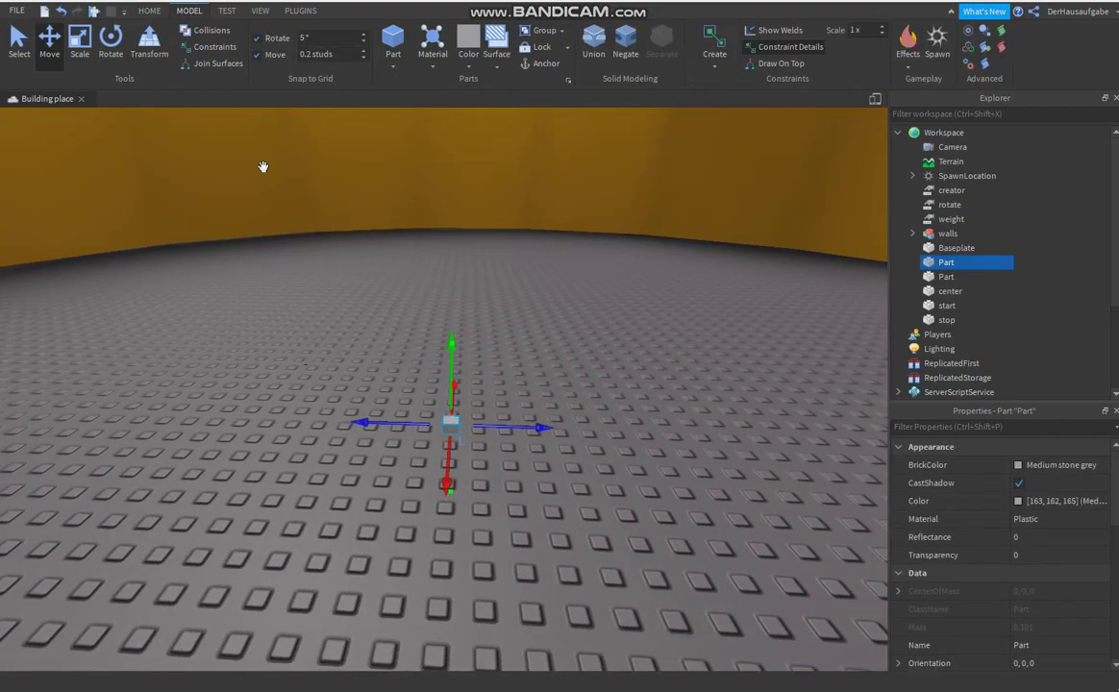
pyautogui.click(80, 44)
pyautogui.moveTo(452, 364); pyautogui.dragTo(454, 368)
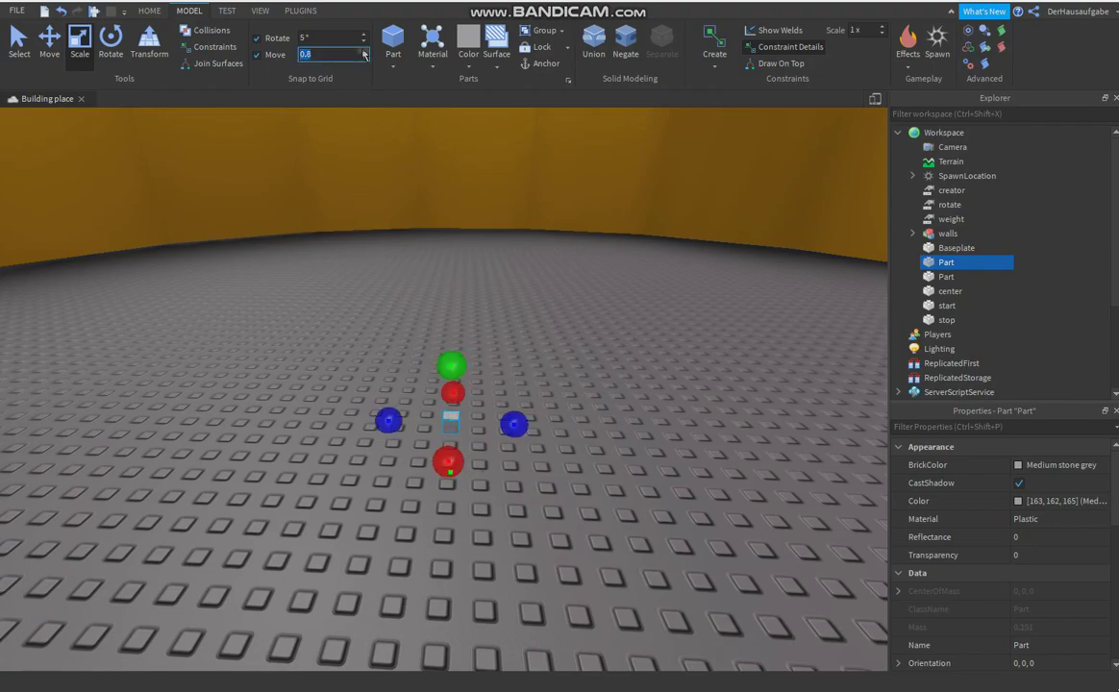
pyautogui.moveTo(515, 424); pyautogui.dragTo(545, 423)
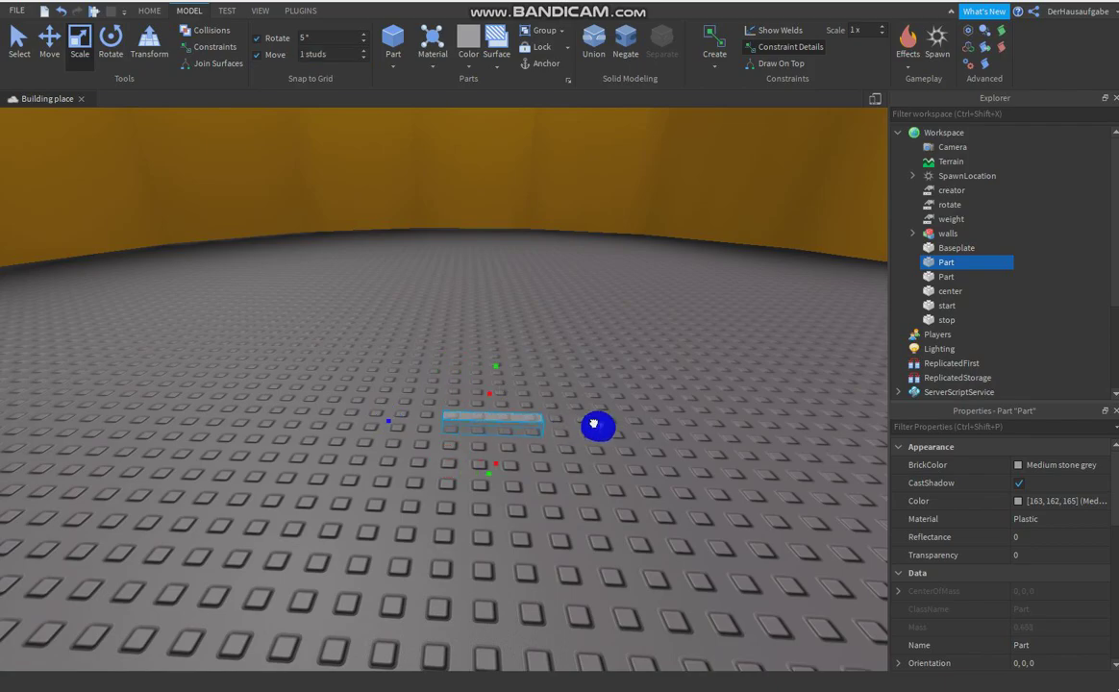
pyautogui.moveTo(627, 424); pyautogui.dragTo(627, 425)
pyautogui.moveTo(390, 419); pyautogui.dragTo(337, 417)
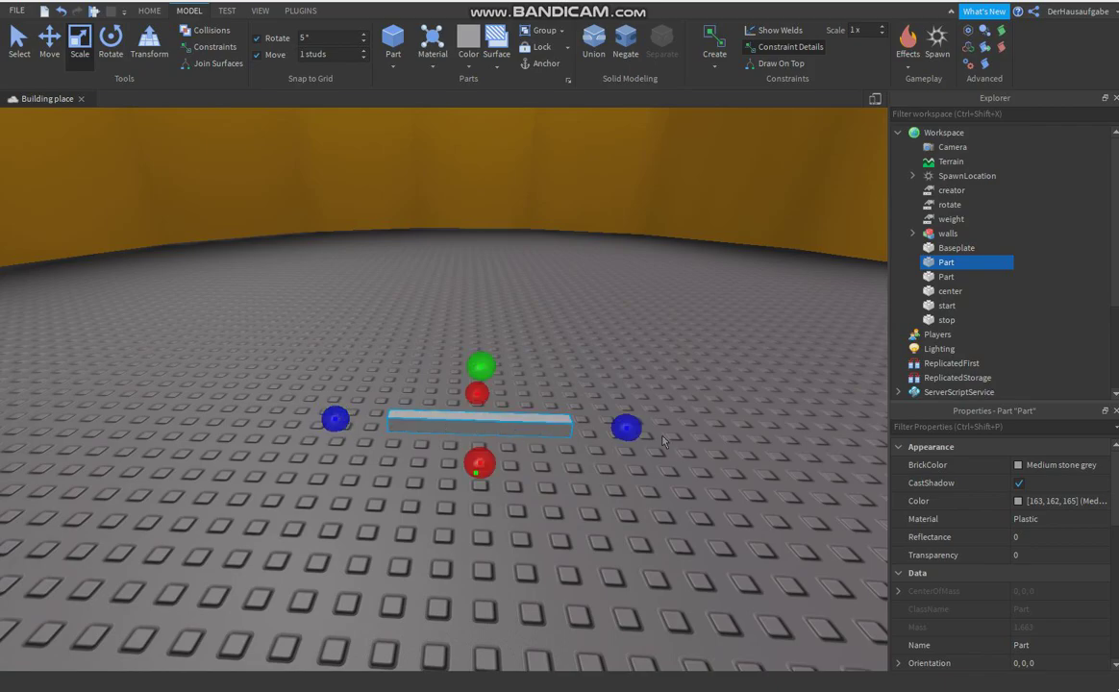
pyautogui.moveTo(627, 428); pyautogui.dragTo(608, 425)
# Widen the narrow bar on the ground into a flat, roughly square platform.
pyautogui.moveTo(545, 428); pyautogui.dragTo(468, 448, button='right')
pyautogui.moveTo(318, 513); pyautogui.dragTo(300, 514)
pyautogui.moveTo(380, 463); pyautogui.dragTo(378, 464, button='right')
pyautogui.moveTo(399, 446); pyautogui.dragTo(535, 448)
pyautogui.press('a')
pyautogui.moveTo(427, 452); pyautogui.dragTo(305, 450)
pyautogui.click(325, 344)
# Create a Rope constraint from the underside of the raised block to the platform's near-left corner.
pyautogui.press('s')
pyautogui.moveTo(334, 330); pyautogui.dragTo(334, 331, button='right')
pyautogui.press('w')
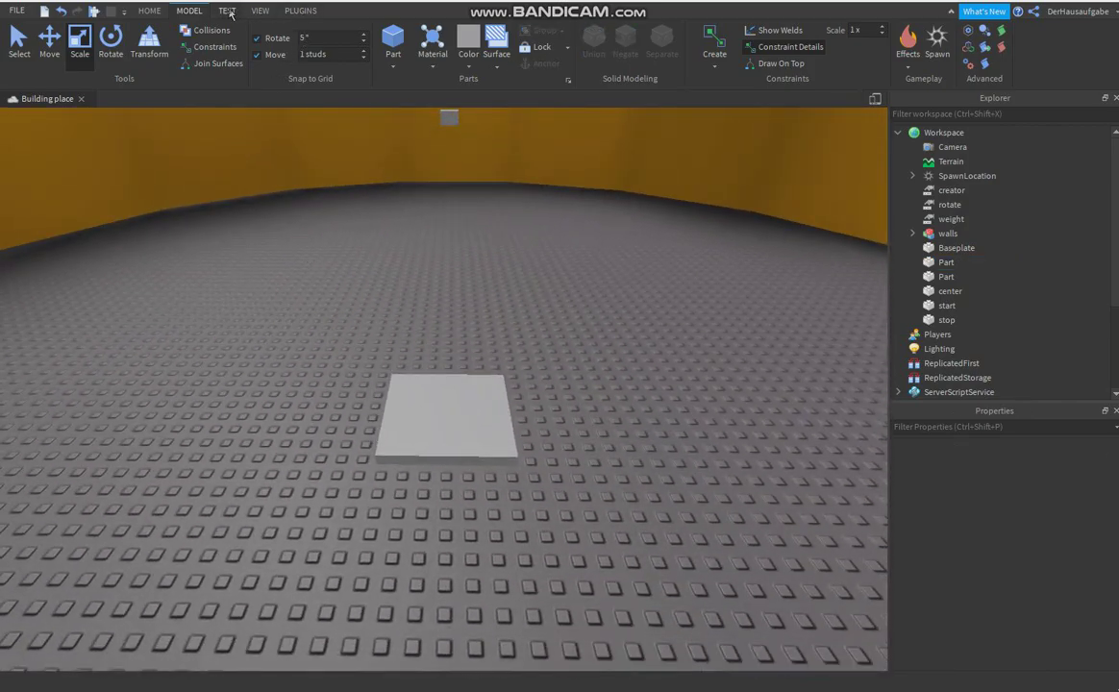
pyautogui.click(720, 67)
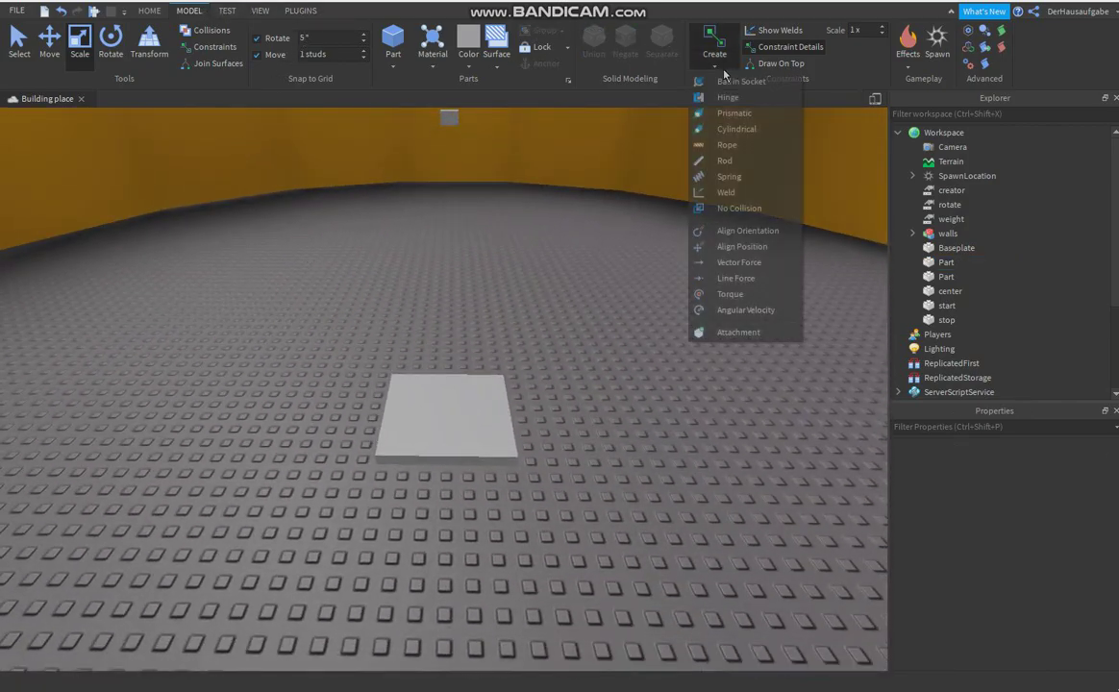
pyautogui.click(730, 147)
pyautogui.press('w')
pyautogui.moveTo(668, 257); pyautogui.dragTo(565, 278, button='right')
pyautogui.click(455, 178)
pyautogui.moveTo(461, 207); pyautogui.dragTo(460, 279, button='right')
pyautogui.click(352, 582)
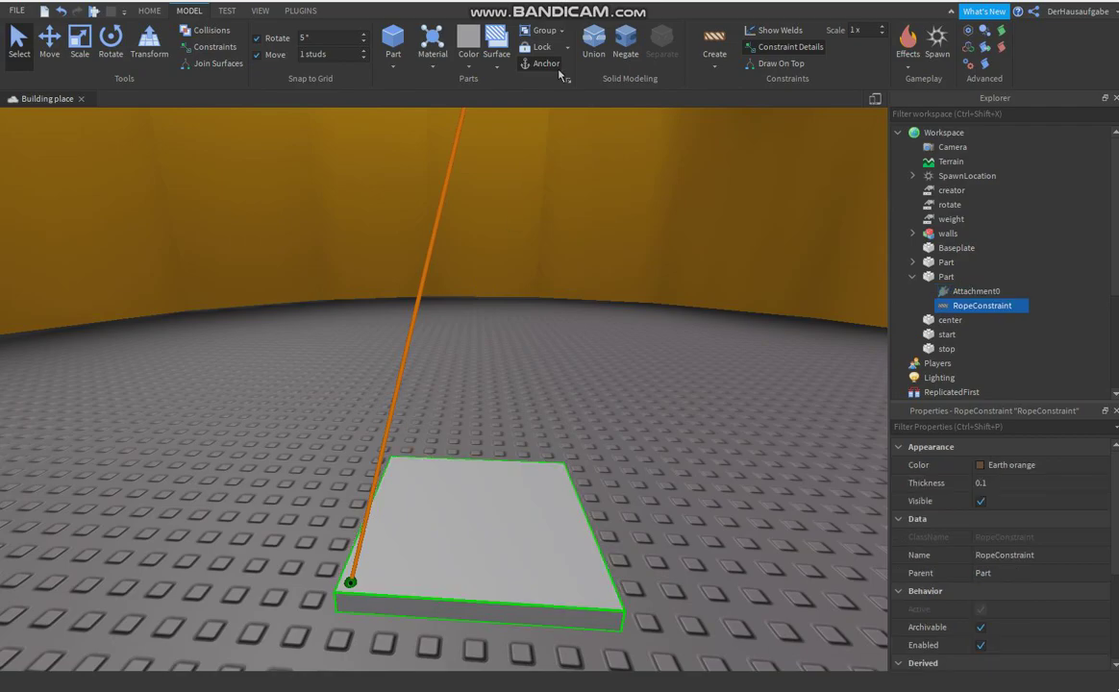
# Add a second Rope constraint from the raised block's attachment to the platform's near-right corner.
pyautogui.click(712, 46)
pyautogui.moveTo(637, 327); pyautogui.dragTo(630, 255, button='right')
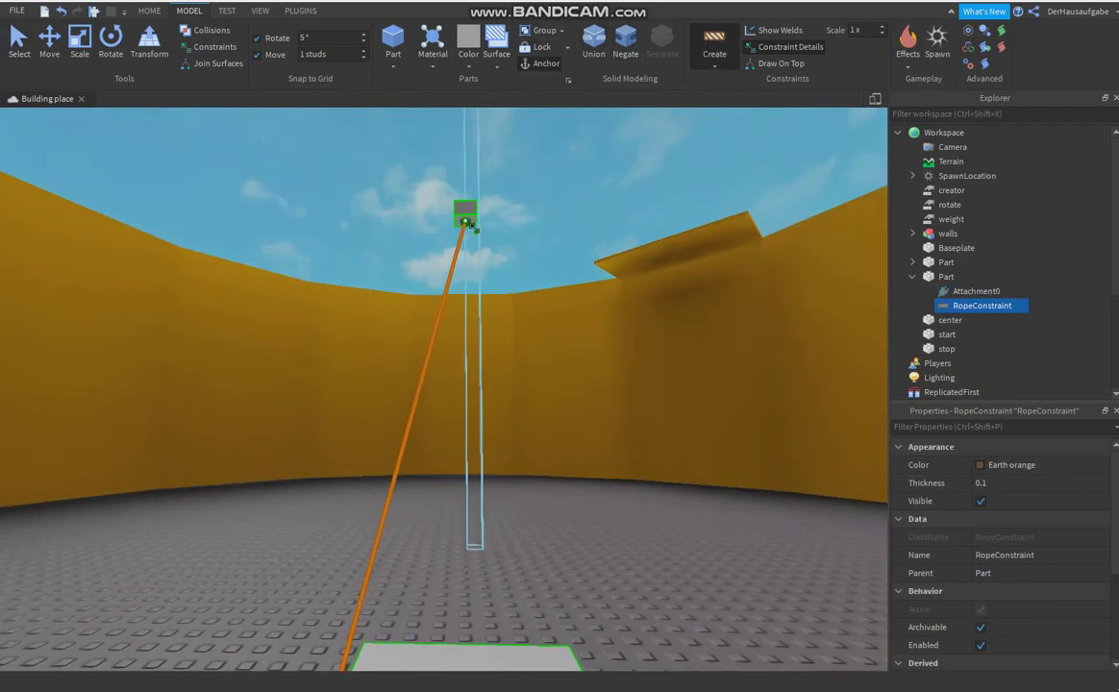
pyautogui.click(465, 220)
pyautogui.moveTo(544, 327); pyautogui.dragTo(550, 409, button='right')
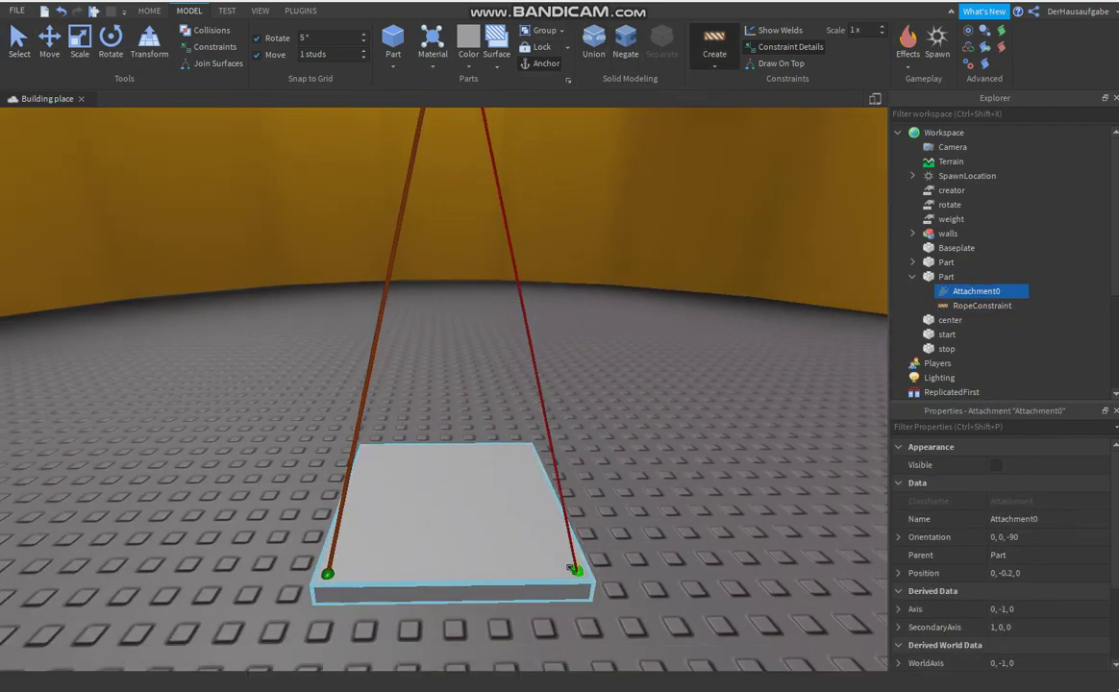
pyautogui.click(577, 571)
# Add a third Rope constraint from the raised block's attachment to the platform's far-left corner.
pyautogui.click(710, 41)
pyautogui.moveTo(527, 305); pyautogui.dragTo(514, 252, button='right')
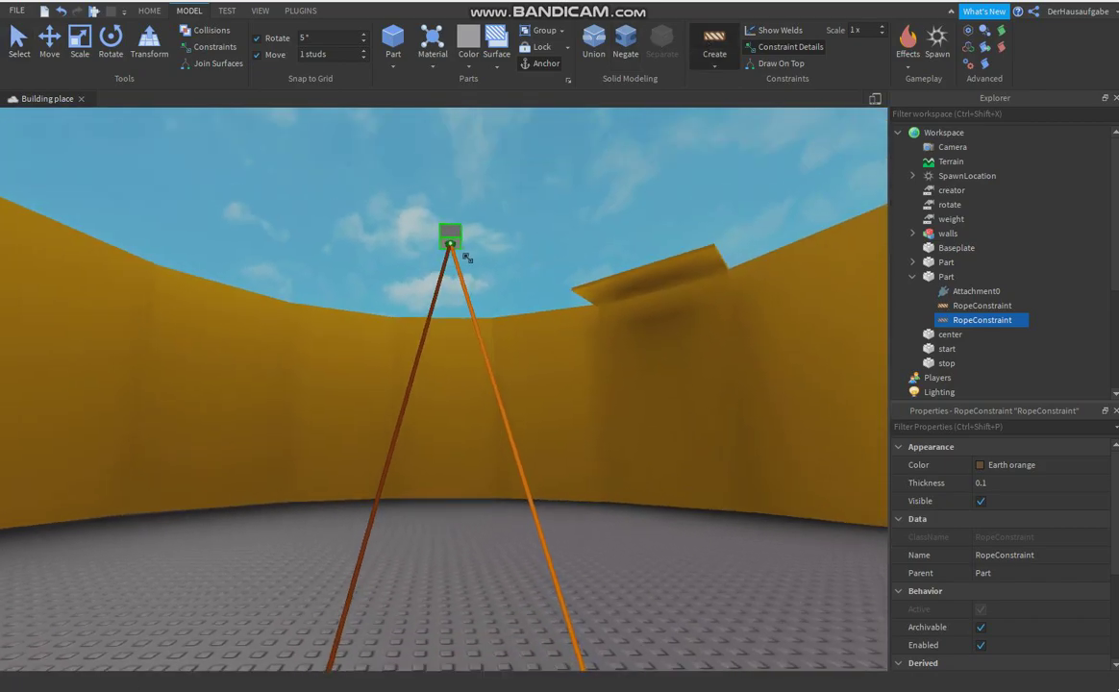
pyautogui.click(448, 242)
pyautogui.moveTo(481, 288); pyautogui.dragTo(481, 382, button='right')
pyautogui.click(433, 415)
# Add a fourth Rope constraint from the raised block's attachment to the platform's far-right corner.
pyautogui.click(719, 48)
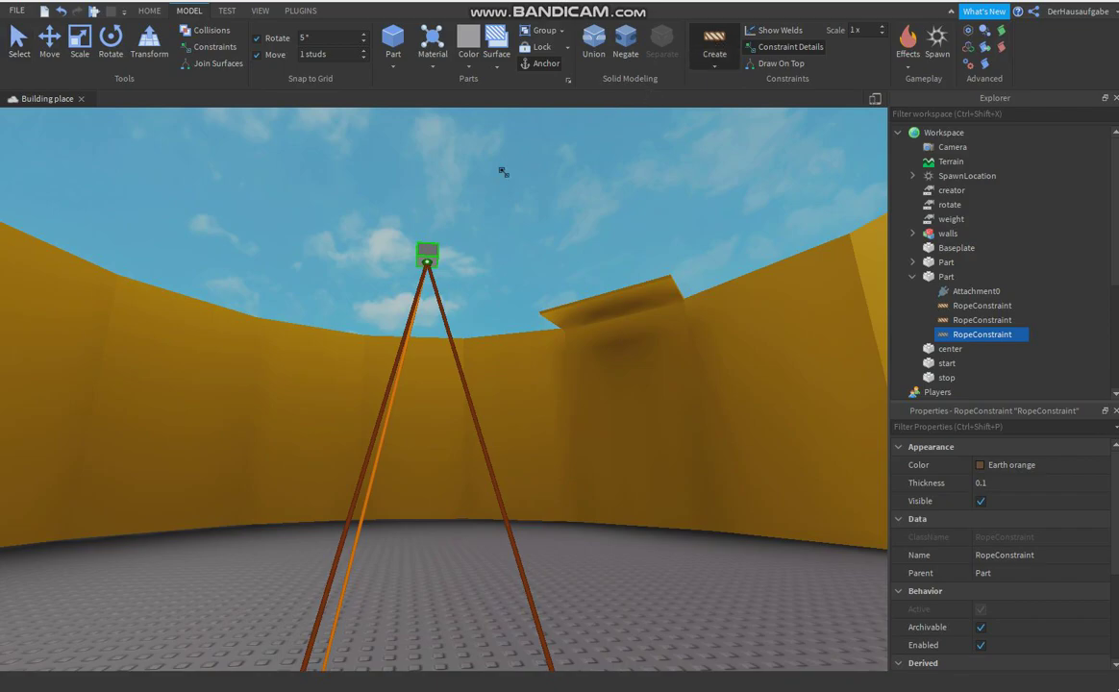
pyautogui.click(429, 262)
pyautogui.moveTo(504, 296); pyautogui.dragTo(548, 382, button='right')
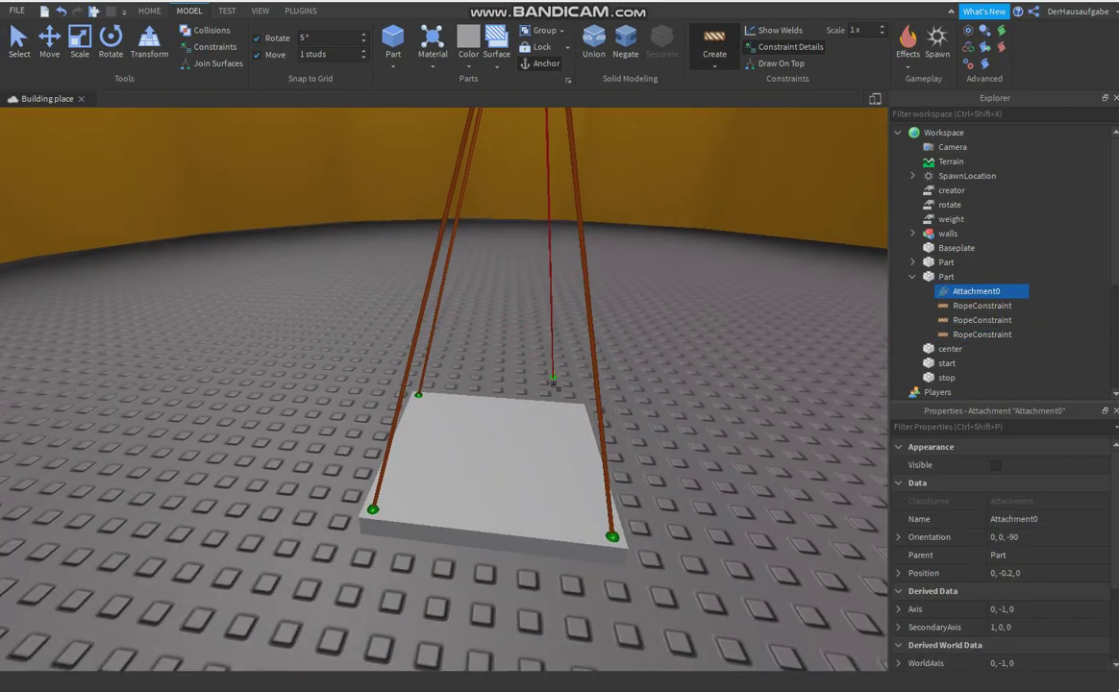
pyautogui.click(577, 408)
pyautogui.click(690, 434)
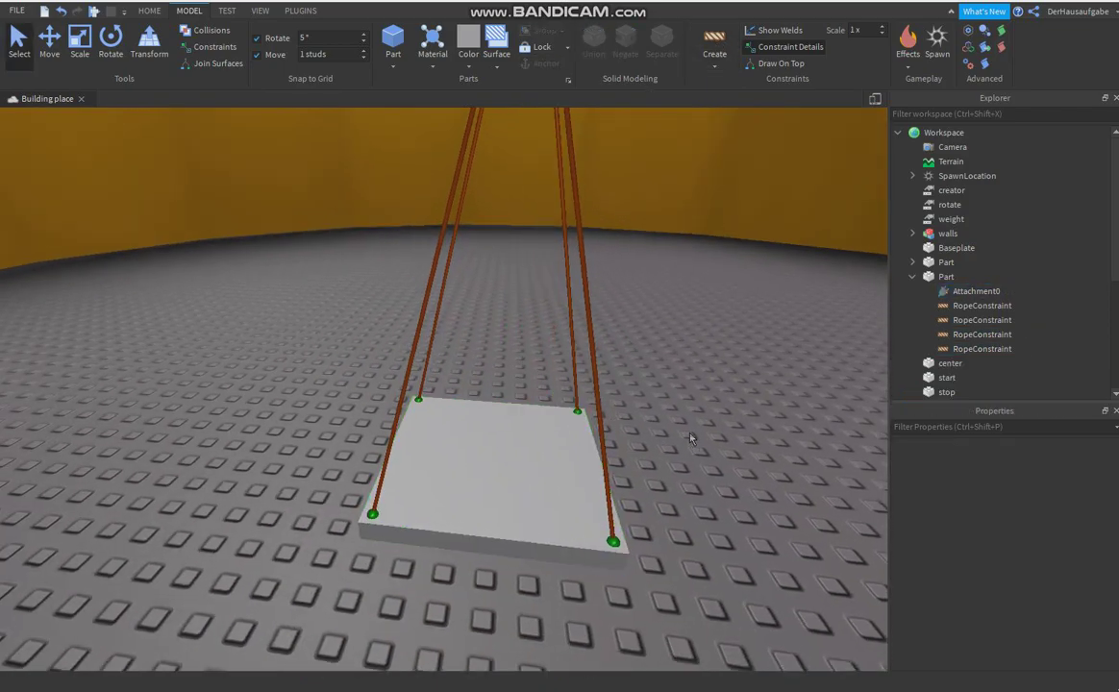
# Turn off CanCollide for the small raised block that holds the ropes.
pyautogui.scroll(-3, 501, 280)
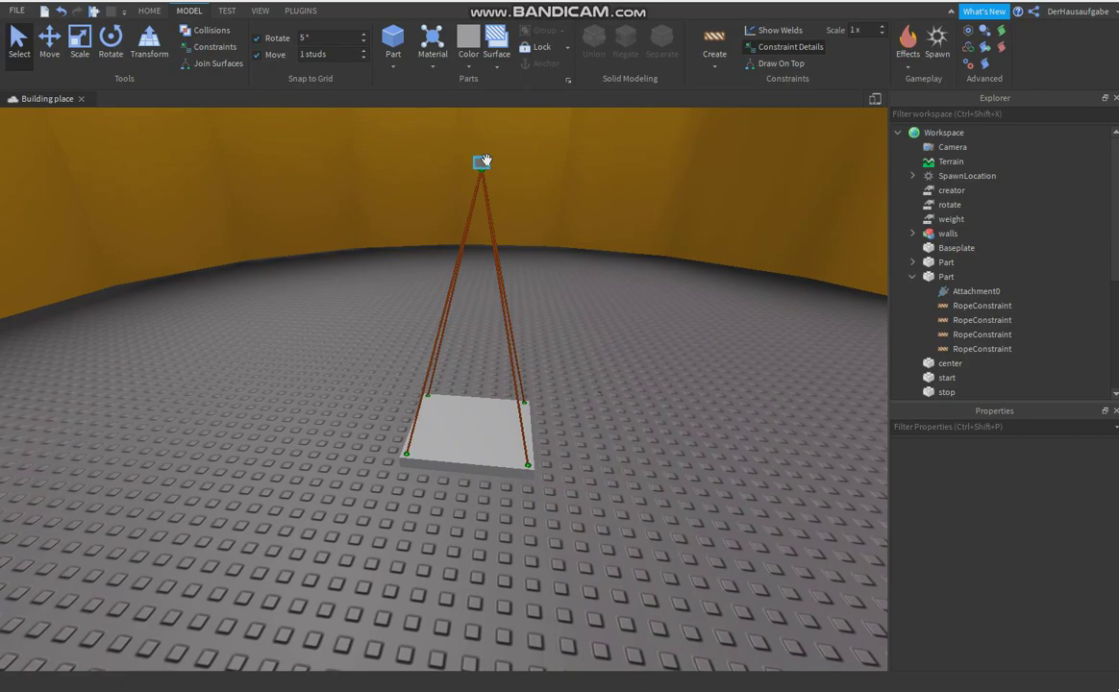
pyautogui.click(483, 162)
pyautogui.scroll(-3, 1028, 539)
pyautogui.scroll(-4, 1028, 554)
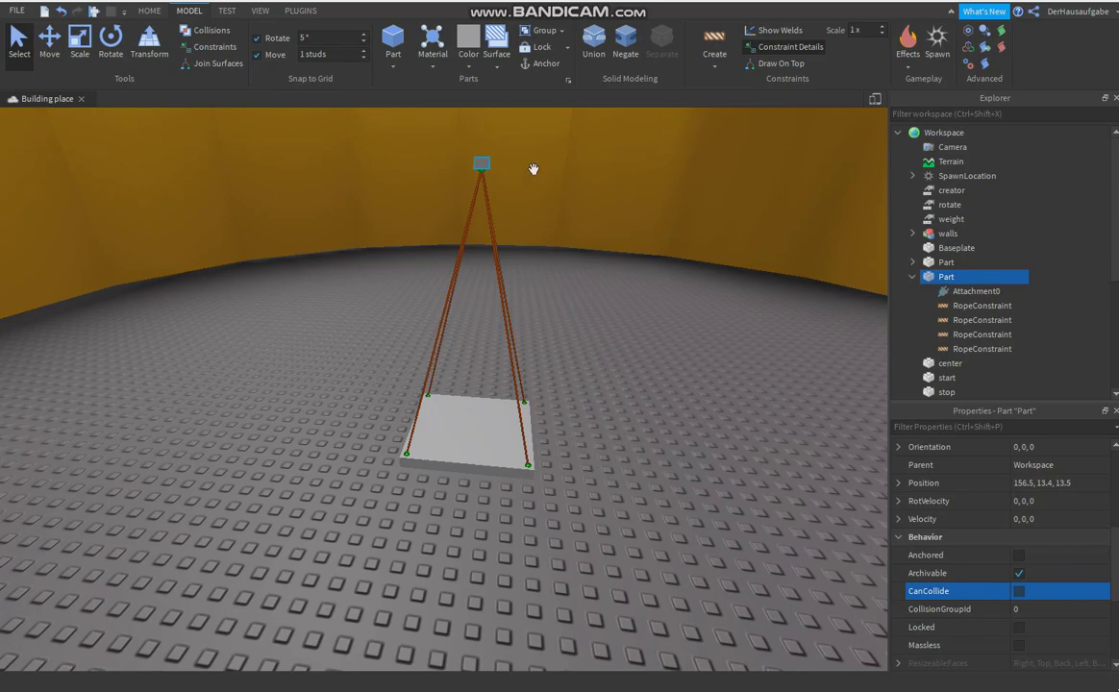
# Recolor the hanging platform and its raised block to the start platform's color, 244, 178, 26.
pyautogui.click(683, 456)
pyautogui.moveTo(660, 452); pyautogui.dragTo(659, 451, button='right')
pyautogui.click(290, 367)
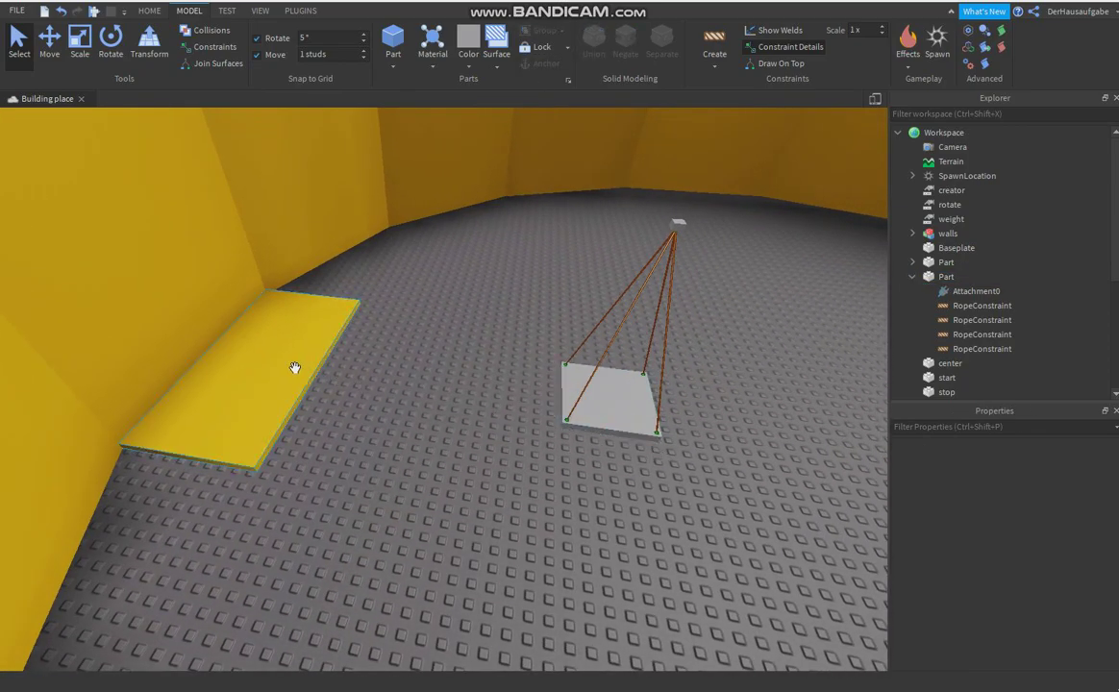
pyautogui.click(1033, 503)
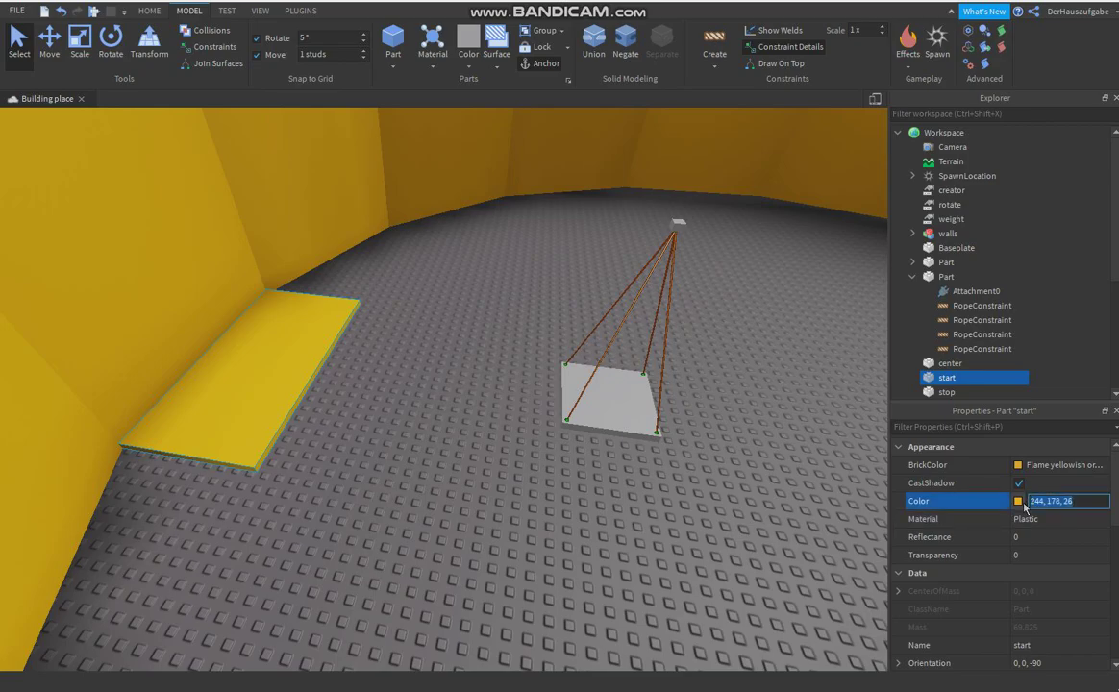
pyautogui.click(564, 232)
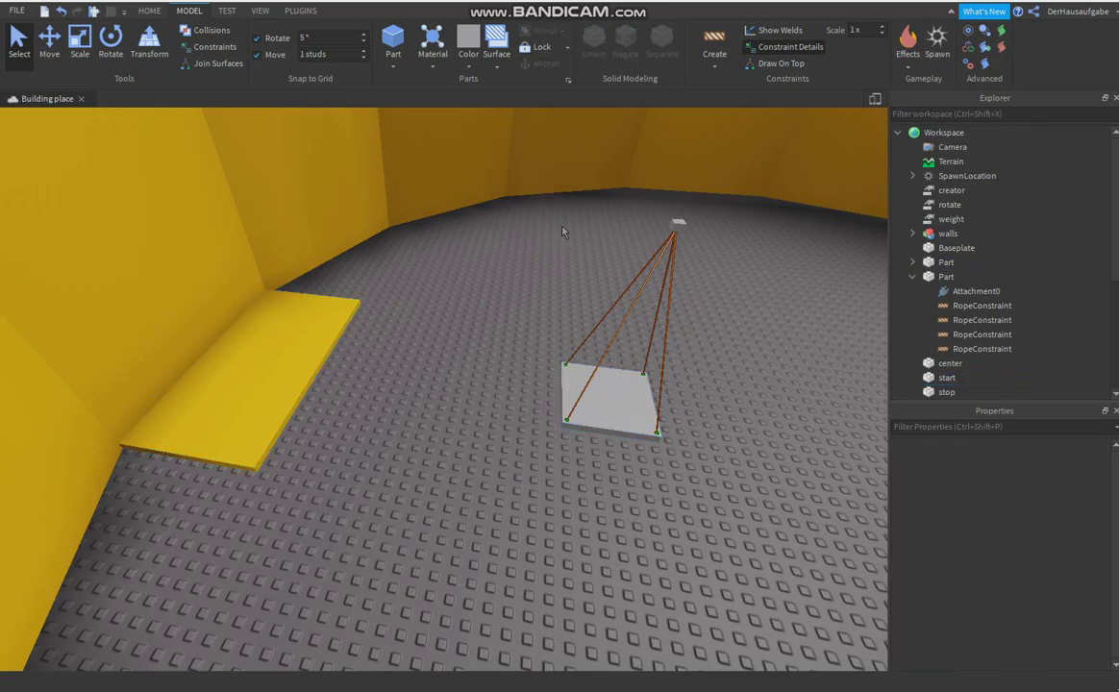
pyautogui.moveTo(675, 341); pyautogui.dragTo(723, 442)
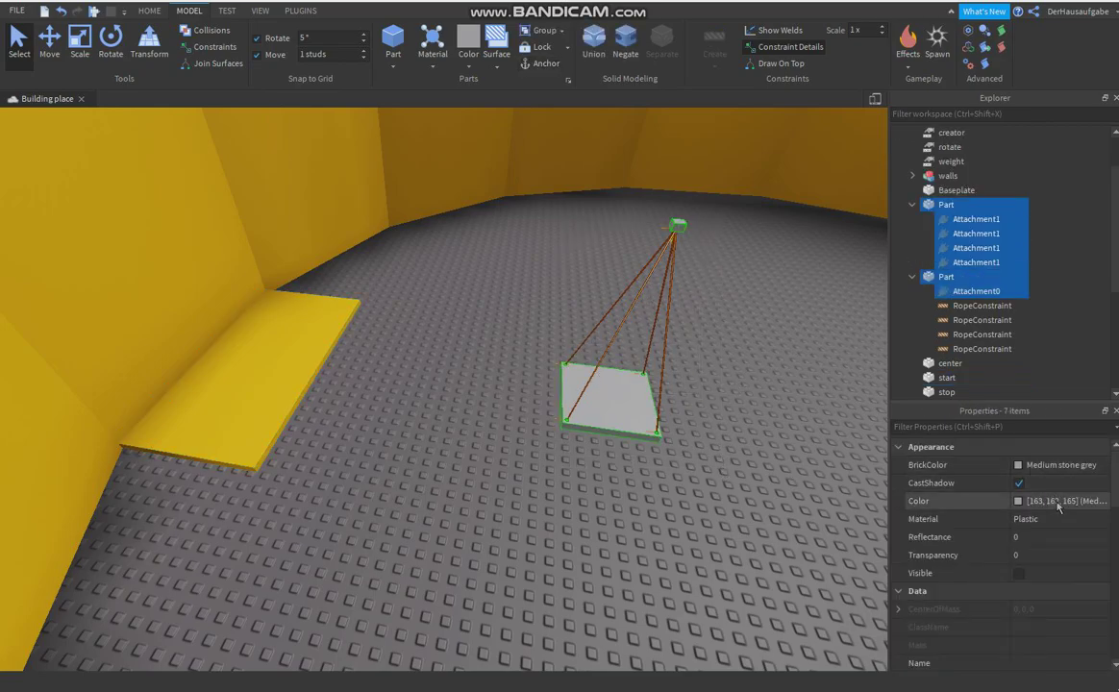
pyautogui.press('Return')
# Duplicate the hanging platform's base part and move the copy into the gap before the start platform.
pyautogui.click(558, 503)
pyautogui.moveTo(557, 503); pyautogui.dragTo(520, 488, button='right')
pyautogui.scroll(3, 512, 452)
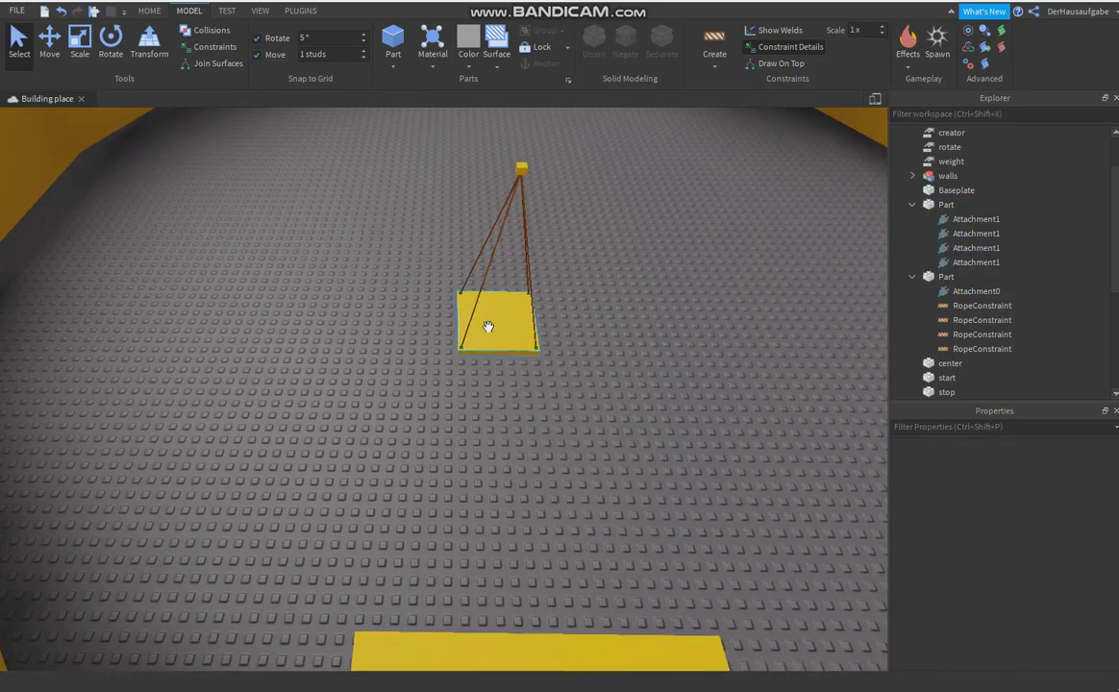
pyautogui.click(487, 325)
pyautogui.click(55, 46)
pyautogui.click(145, 10)
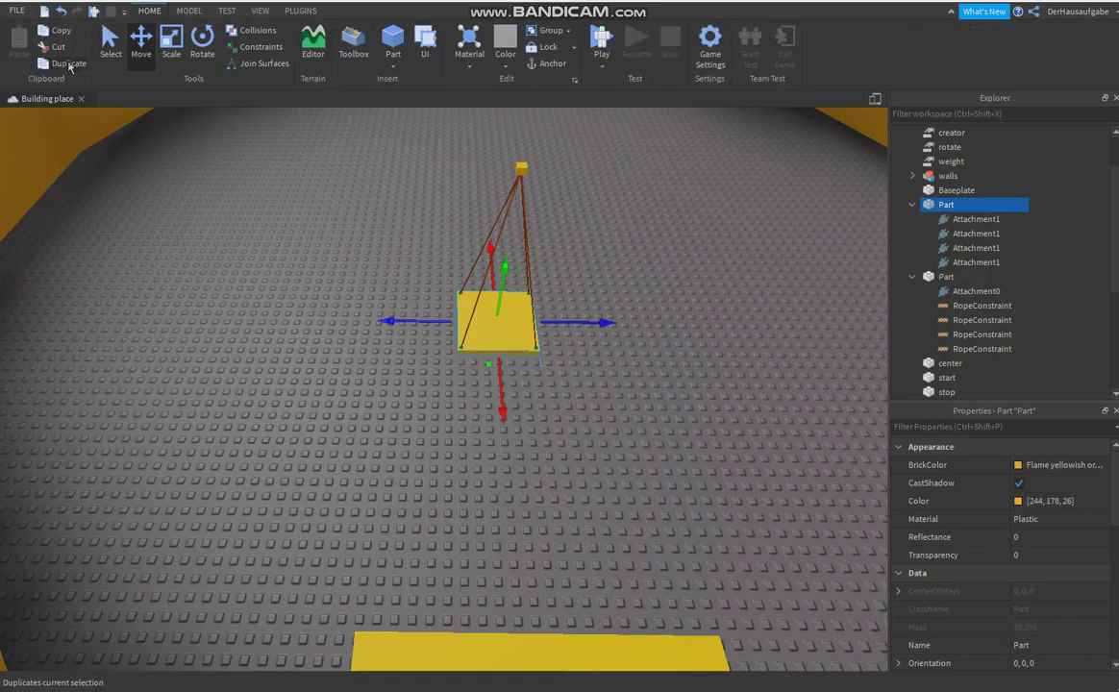
pyautogui.click(67, 64)
pyautogui.moveTo(501, 396); pyautogui.dragTo(514, 550)
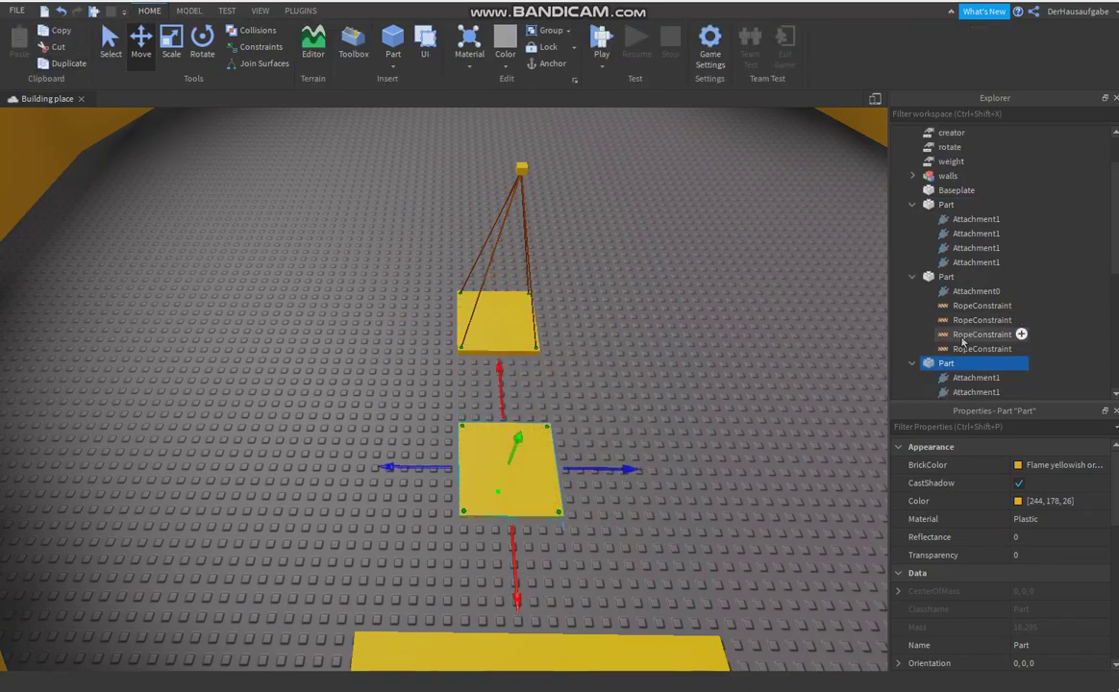
# Delete the four attachments from the duplicated part.
pyautogui.scroll(-3, 961, 332)
pyautogui.click(967, 291)
pyautogui.keyDown('ctrl'); pyautogui.click(966, 277); pyautogui.keyUp('ctrl')
pyautogui.keyDown('ctrl'); pyautogui.click(966, 249); pyautogui.keyUp('ctrl')
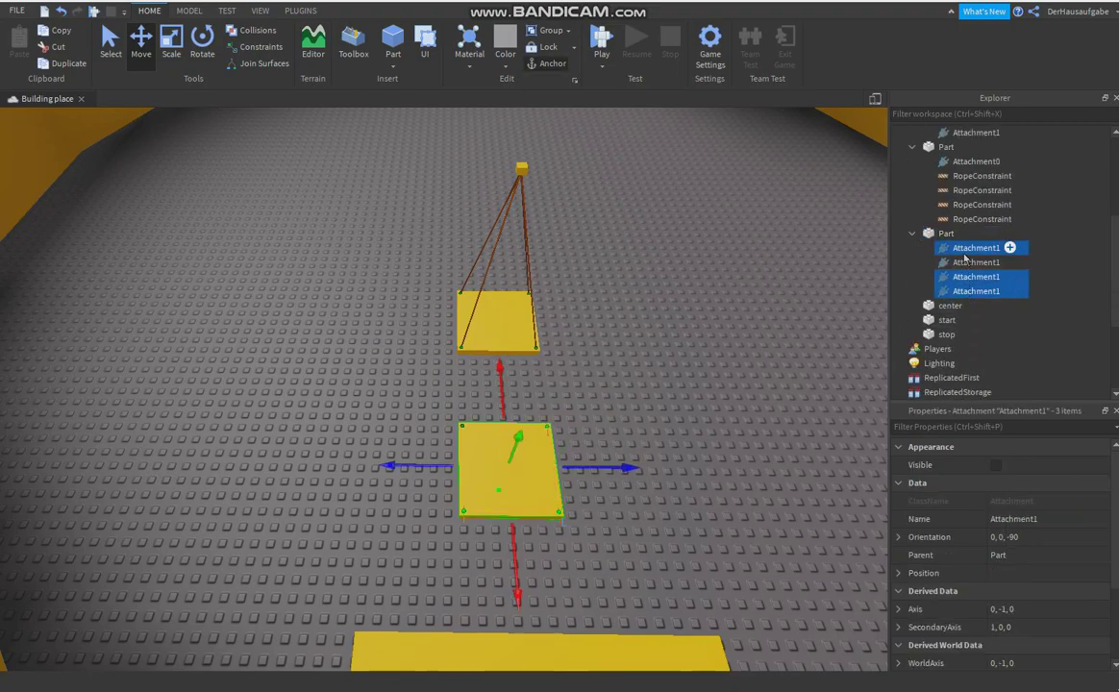
pyautogui.rightClick(962, 263)
pyautogui.click(965, 270)
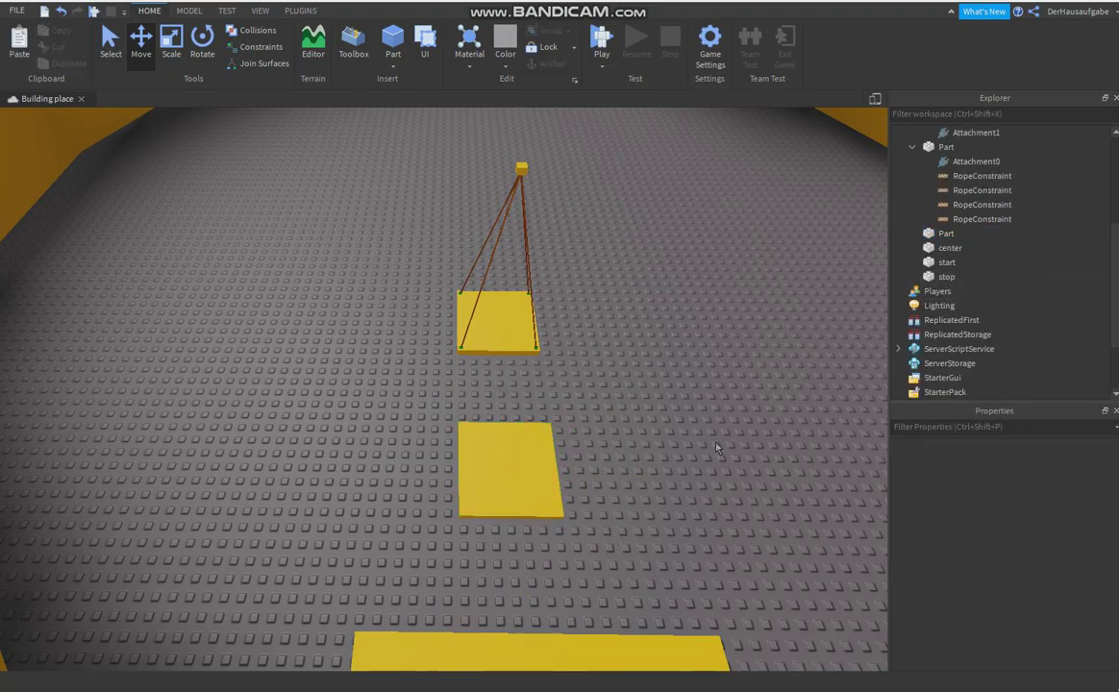
# Scale the duplicated part down on all four sides into a small stepping block.
pyautogui.click(556, 493)
pyautogui.scroll(4, 548, 484)
pyautogui.click(175, 45)
pyautogui.moveTo(583, 496); pyautogui.dragTo(561, 500)
pyautogui.moveTo(302, 498); pyautogui.dragTo(330, 500)
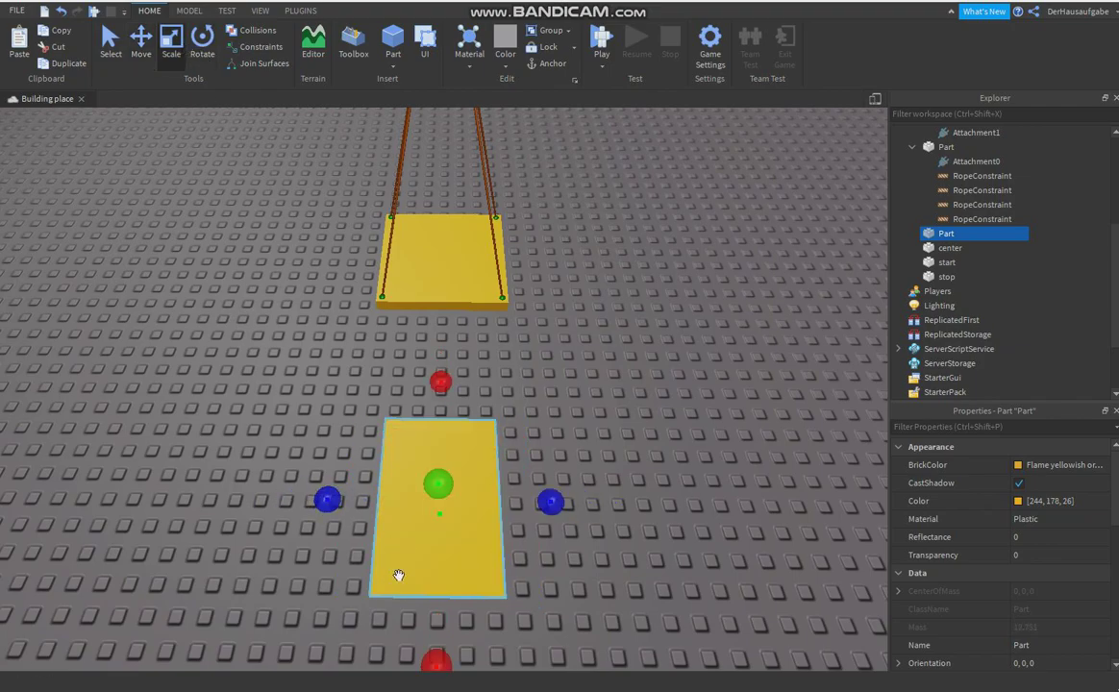
pyautogui.click(443, 653)
pyautogui.click(430, 556)
pyautogui.moveTo(440, 662); pyautogui.dragTo(440, 594)
pyautogui.moveTo(446, 383); pyautogui.dragTo(446, 405)
pyautogui.moveTo(547, 503); pyautogui.dragTo(518, 503)
pyautogui.moveTo(332, 494); pyautogui.dragTo(363, 495)
pyautogui.moveTo(444, 405); pyautogui.dragTo(446, 425)
pyautogui.moveTo(442, 635); pyautogui.dragTo(441, 608)
# Move the small stepping block close to the start platform's edge.
pyautogui.click(551, 573)
pyautogui.moveTo(550, 573); pyautogui.dragTo(521, 524, button='right')
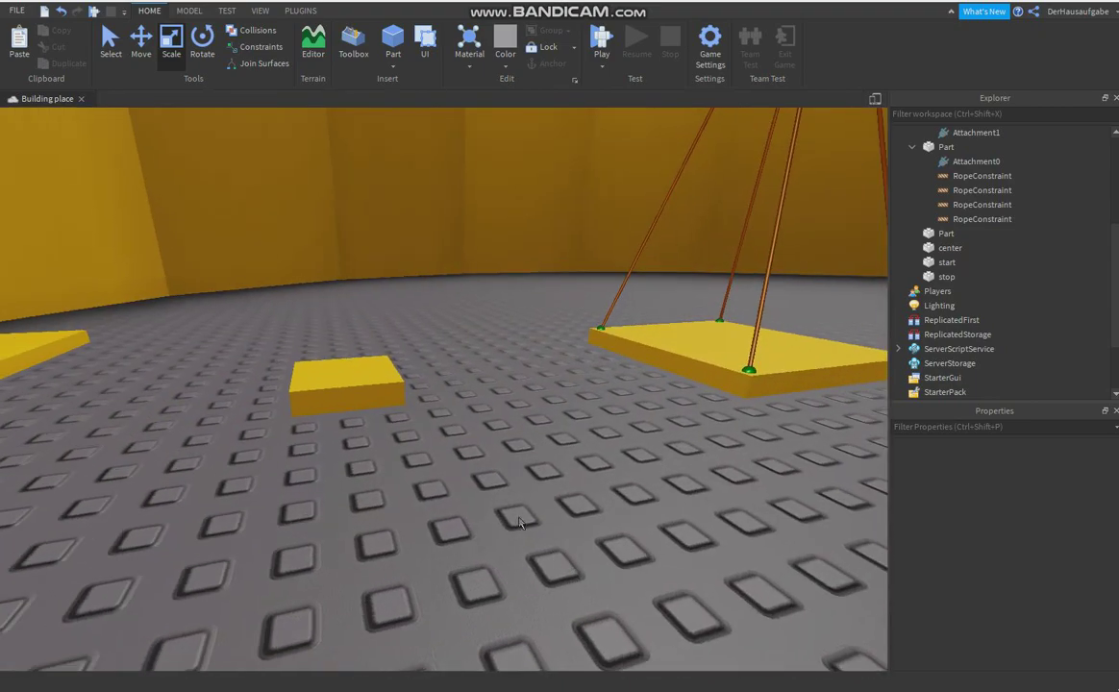
pyautogui.click(374, 397)
pyautogui.moveTo(374, 397); pyautogui.dragTo(423, 444, button='right')
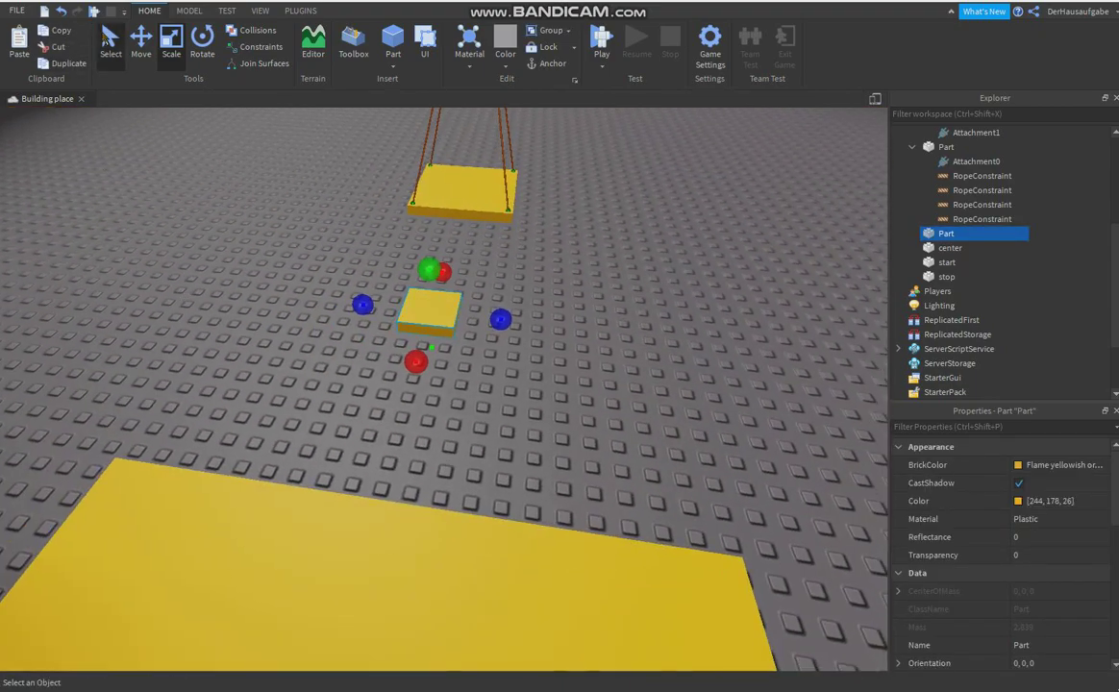
pyautogui.click(141, 43)
pyautogui.moveTo(416, 369); pyautogui.dragTo(398, 428)
pyautogui.moveTo(398, 429); pyautogui.dragTo(473, 429, button='right')
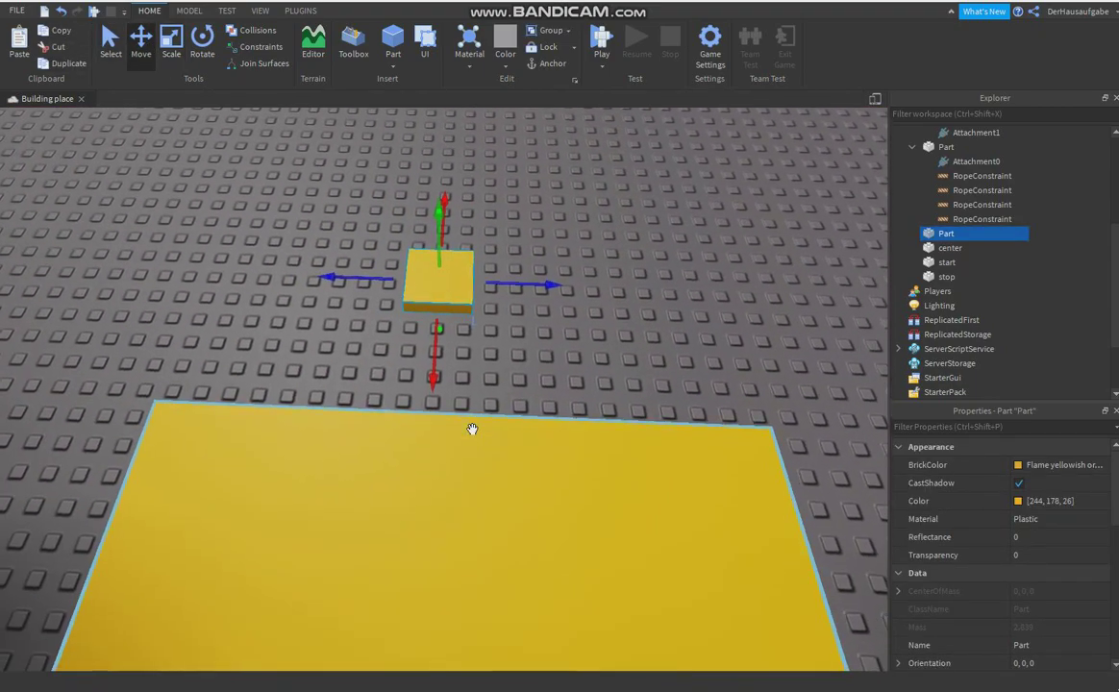
pyautogui.scroll(-2, 472, 429)
pyautogui.moveTo(488, 304); pyautogui.dragTo(472, 215)
pyautogui.moveTo(472, 214); pyautogui.dragTo(500, 226, button='right')
# Group the hanging platform and its raised block, with their attachments and ropes, into one model.
pyautogui.click(791, 469)
pyautogui.moveTo(792, 469); pyautogui.dragTo(806, 464, button='right')
pyautogui.scroll(-3, 792, 469)
pyautogui.moveTo(497, 533)
pyautogui.mouseDown()
pyautogui.moveTo(674, 246)
pyautogui.moveTo(678, 262)
pyautogui.mouseUp()
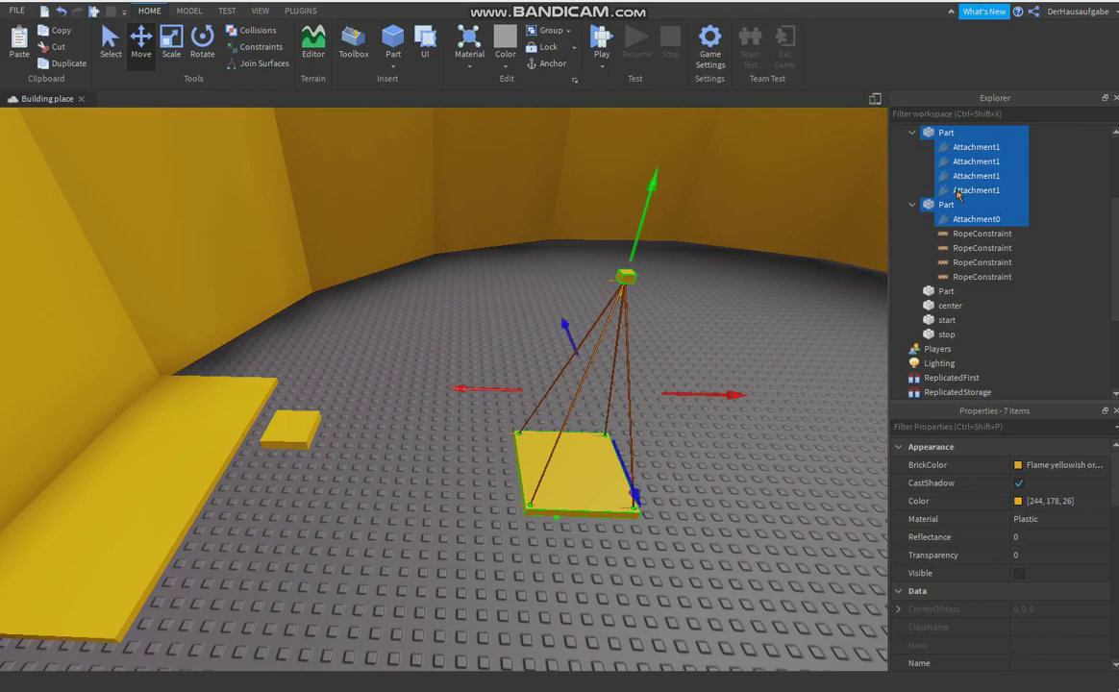
pyautogui.keyDown('ctrl'); pyautogui.click(965, 150); pyautogui.keyUp('ctrl')
pyautogui.click(545, 34)
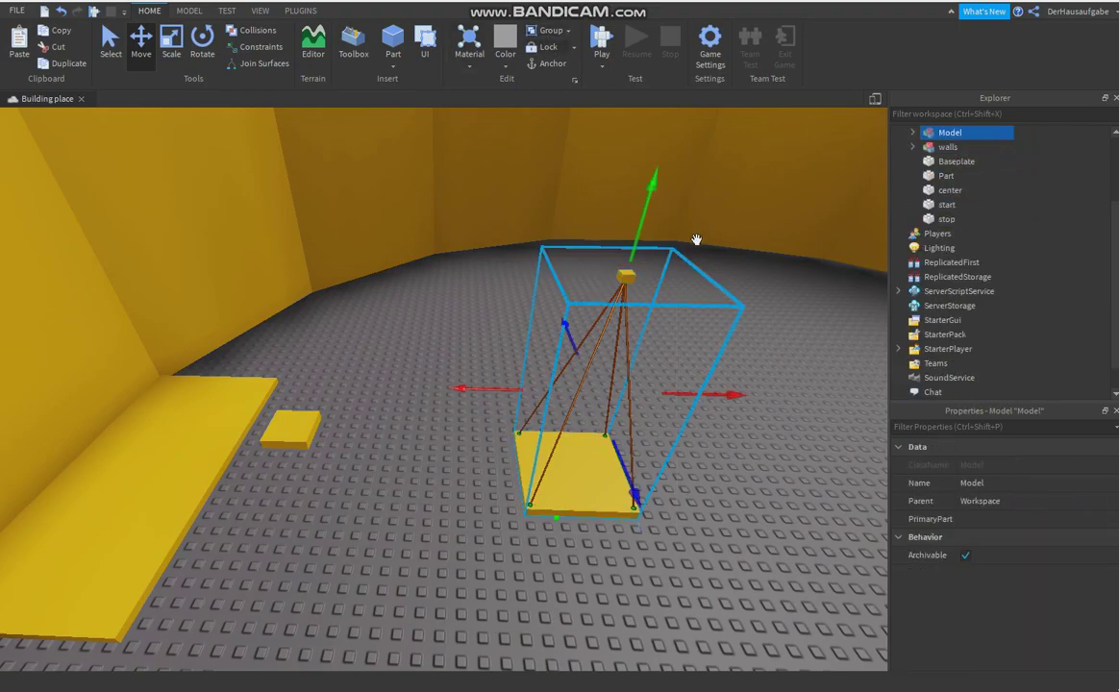
# Raise the hanging-platform model and move it closer to the small stepping block.
pyautogui.moveTo(639, 244); pyautogui.dragTo(657, 123)
pyautogui.moveTo(504, 324); pyautogui.dragTo(347, 328)
pyautogui.moveTo(346, 330); pyautogui.dragTo(457, 335, button='right')
pyautogui.moveTo(495, 308); pyautogui.dragTo(532, 315)
pyautogui.moveTo(531, 315); pyautogui.dragTo(522, 300, button='right')
pyautogui.moveTo(543, 240); pyautogui.dragTo(517, 233)
pyautogui.moveTo(569, 328); pyautogui.dragTo(567, 317, button='right')
pyautogui.moveTo(462, 225); pyautogui.dragTo(462, 210)
pyautogui.moveTo(500, 312); pyautogui.dragTo(500, 322, button='right')
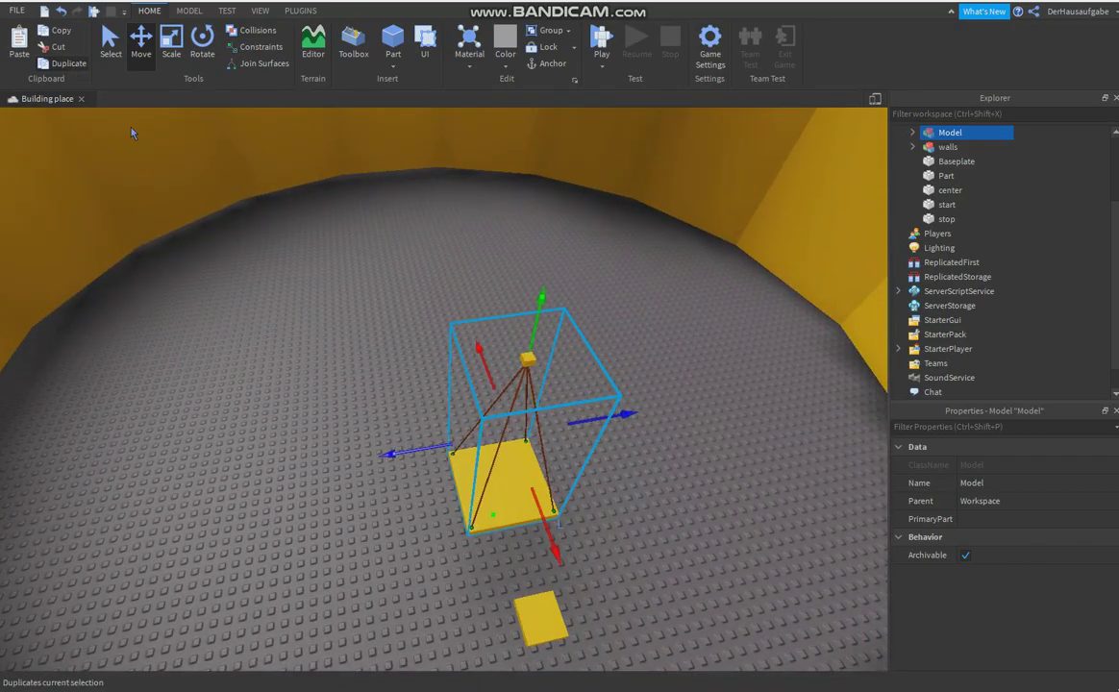
# Duplicate the hanging-platform model and rotate the copy about its vertical axis.
pyautogui.click(75, 64)
pyautogui.click(202, 50)
pyautogui.moveTo(510, 536); pyautogui.dragTo(514, 545, button='right')
pyautogui.moveTo(507, 514); pyautogui.dragTo(599, 438)
pyautogui.moveTo(596, 441); pyautogui.dragTo(582, 442, button='right')
# Move the second hanging platform farther along the course and raise it above the first.
pyautogui.click(142, 46)
pyautogui.moveTo(511, 392); pyautogui.dragTo(364, 246)
pyautogui.moveTo(365, 245); pyautogui.dragTo(371, 220, button='right')
pyautogui.moveTo(373, 210); pyautogui.dragTo(375, 117)
pyautogui.moveTo(487, 252); pyautogui.dragTo(492, 244, button='right')
pyautogui.moveTo(523, 179); pyautogui.dragTo(540, 180)
pyautogui.scroll(-5, 590, 328)
pyautogui.moveTo(591, 328); pyautogui.dragTo(610, 372, button='right')
# Duplicate the small stepping block and place the copy between the two hanging platforms.
pyautogui.click(559, 469)
pyautogui.click(543, 460)
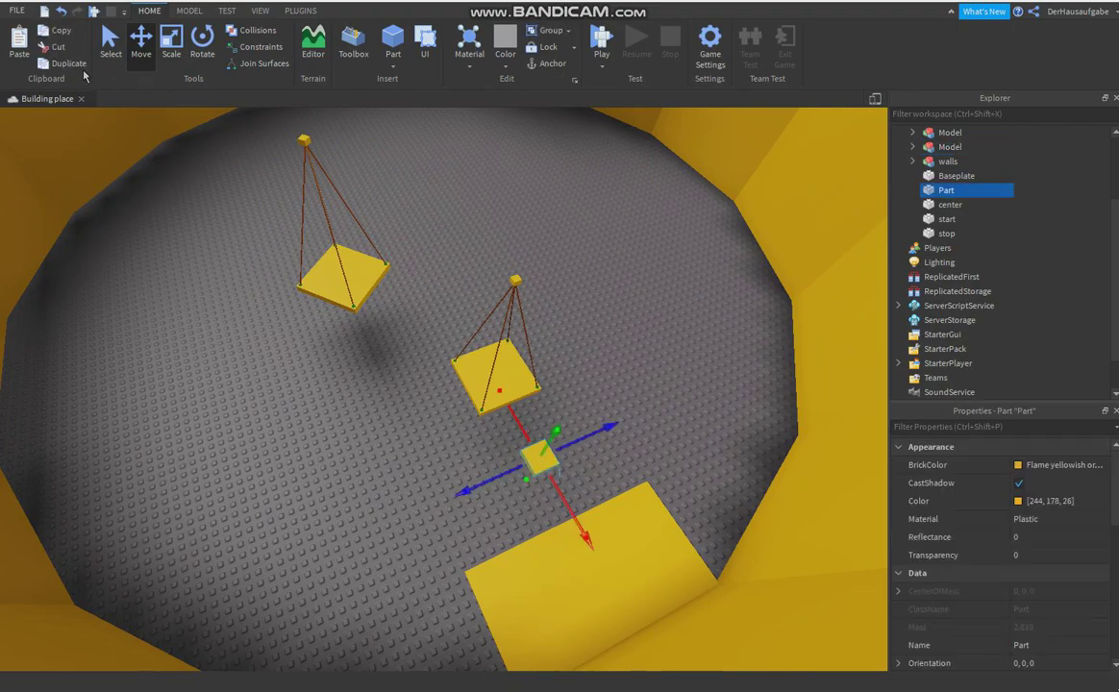
pyautogui.click(92, 62)
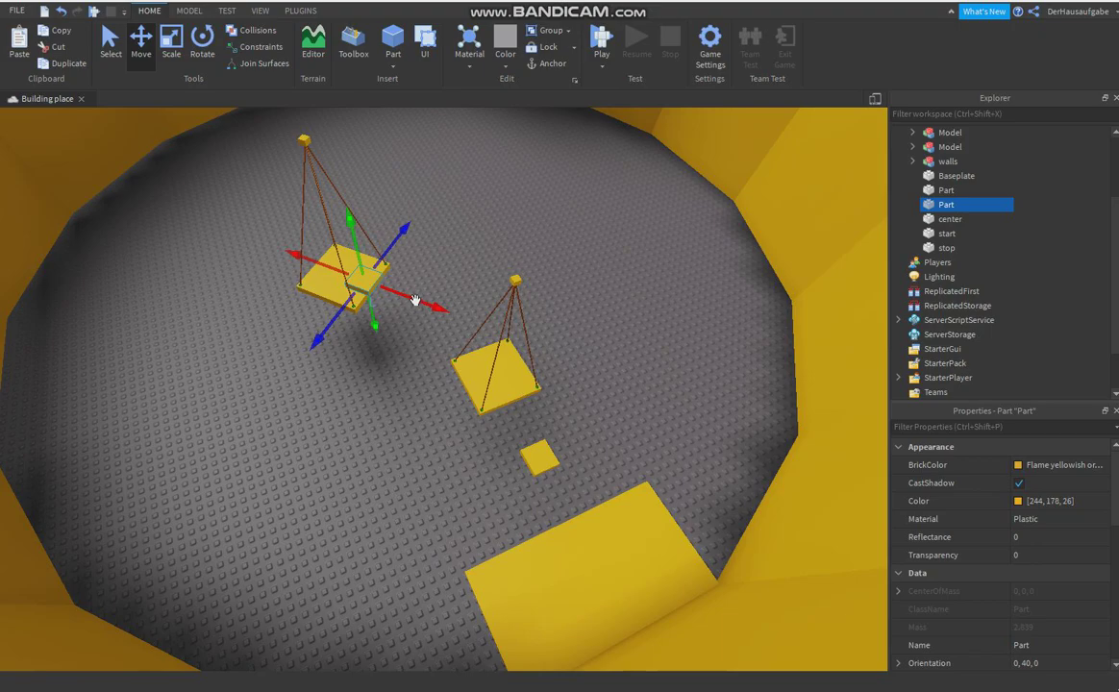
pyautogui.click(453, 397)
pyautogui.scroll(3, 416, 417)
pyautogui.moveTo(415, 418); pyautogui.dragTo(373, 412, button='right')
pyautogui.scroll(-2, 371, 409)
# Shift the second hanging platform and its stepping block farther from the first, with extra distance for the platform.
pyautogui.moveTo(341, 385); pyautogui.dragTo(543, 310)
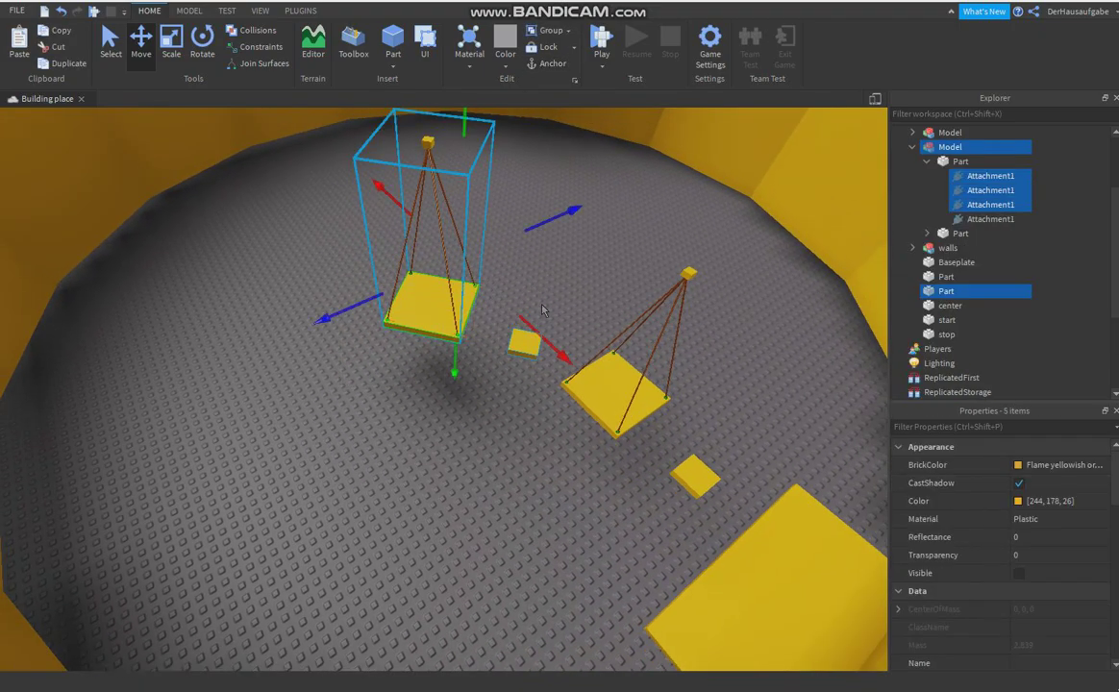
pyautogui.keyDown('ctrl'); pyautogui.click(972, 179); pyautogui.keyUp('ctrl')
pyautogui.moveTo(558, 345); pyautogui.dragTo(532, 325)
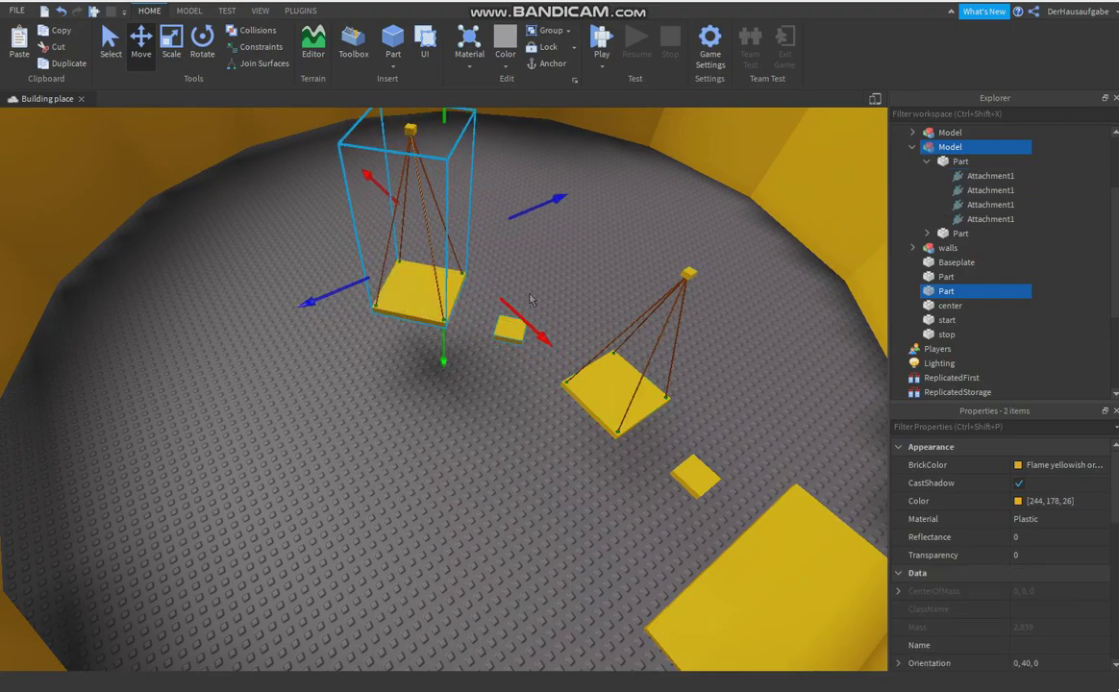
pyautogui.click(519, 287)
pyautogui.click(449, 304)
pyautogui.moveTo(505, 241); pyautogui.dragTo(480, 239)
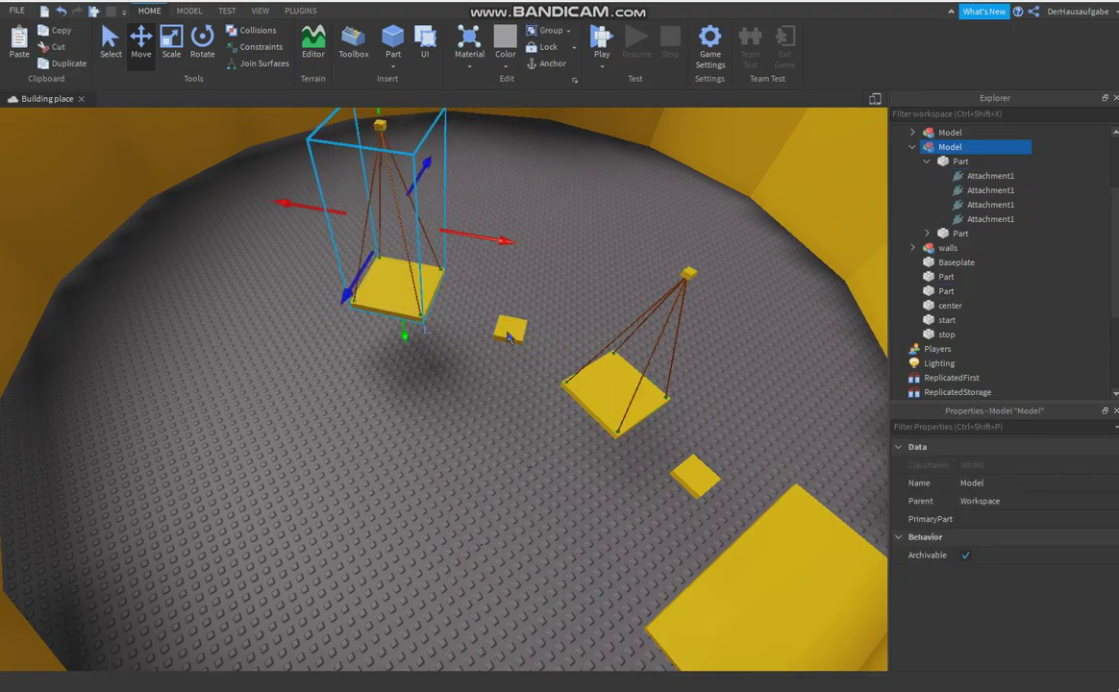
# Duplicate the second hanging-platform model and rotate the copy about its vertical axis.
pyautogui.click(497, 431)
pyautogui.press('d')
pyautogui.press('a')
pyautogui.moveTo(500, 437); pyautogui.dragTo(498, 437, button='right')
pyautogui.press('d')
pyautogui.press('a')
pyautogui.press('d')
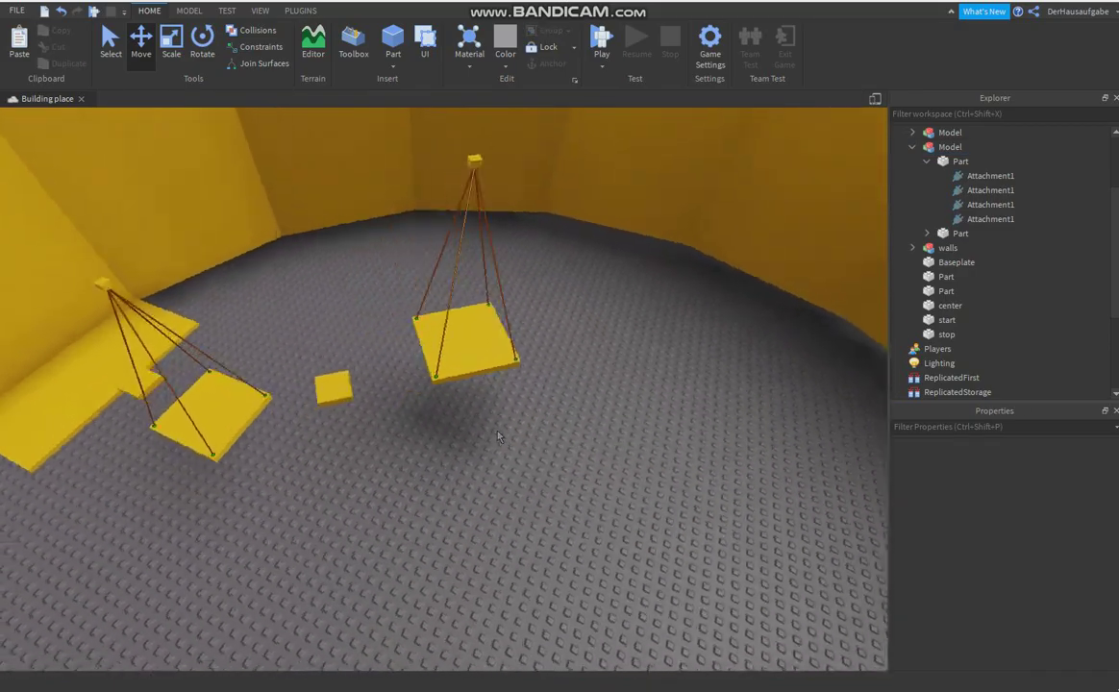
pyautogui.press('w')
pyautogui.click(472, 347)
pyautogui.press('d')
pyautogui.moveTo(483, 354); pyautogui.dragTo(483, 347, button='right')
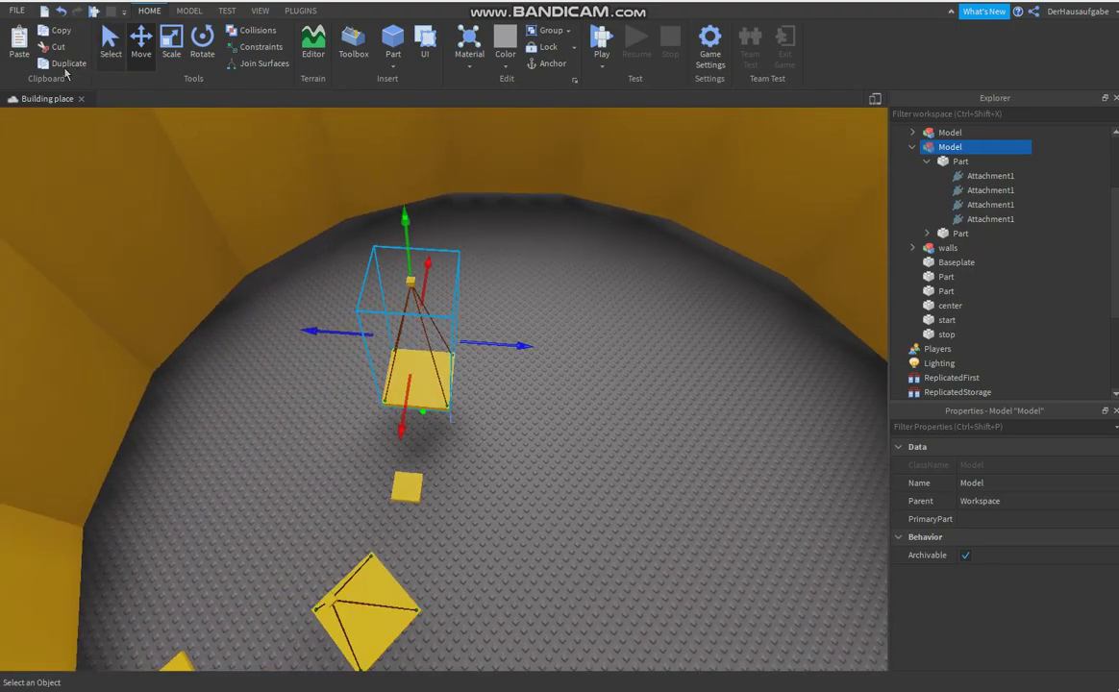
pyautogui.click(202, 43)
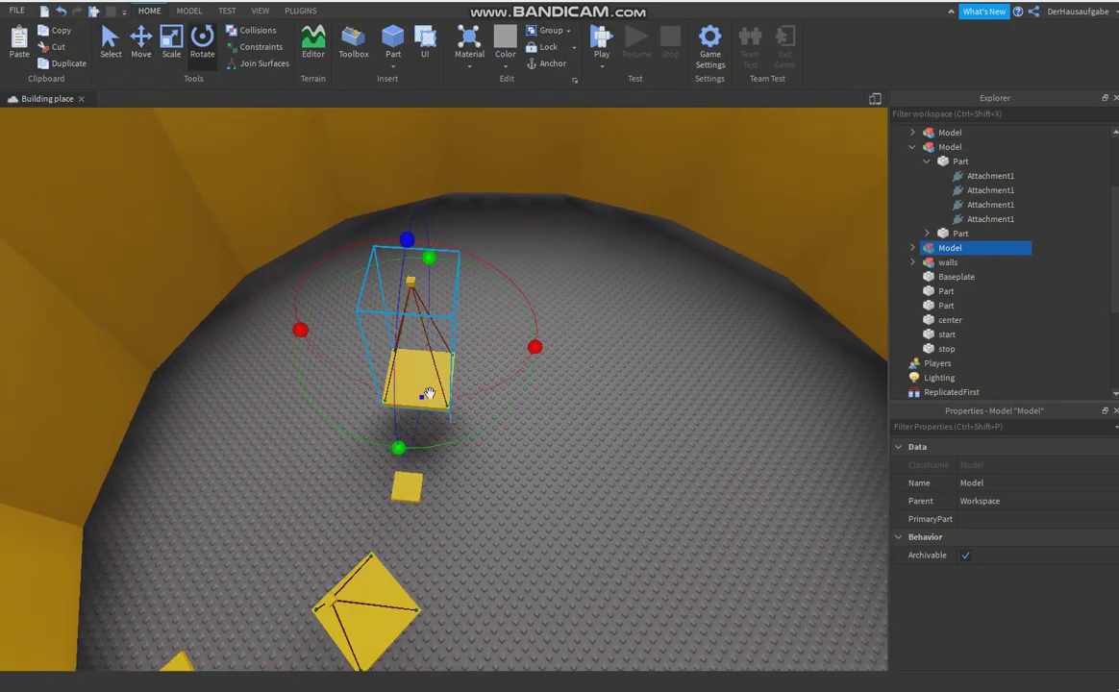
pyautogui.moveTo(384, 446); pyautogui.dragTo(334, 425)
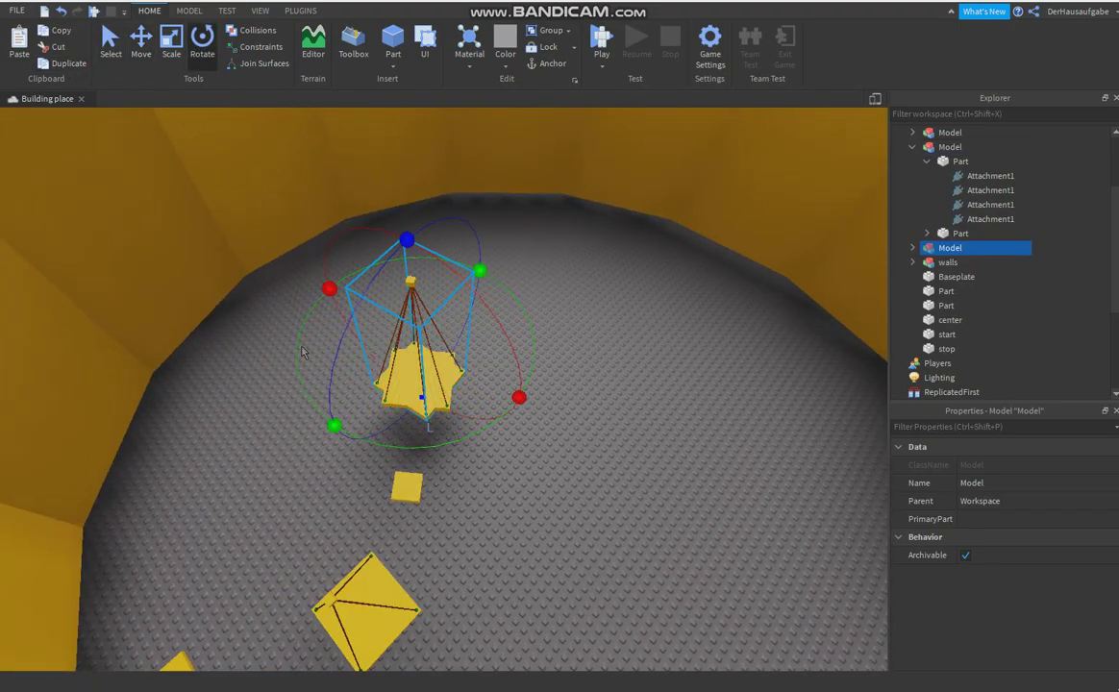
# Move the third hanging platform well beyond the second one and raise it.
pyautogui.click(148, 50)
pyautogui.moveTo(492, 376); pyautogui.dragTo(584, 409)
pyautogui.moveTo(541, 334); pyautogui.dragTo(612, 234)
pyautogui.moveTo(638, 320); pyautogui.dragTo(564, 250)
pyautogui.moveTo(565, 250); pyautogui.dragTo(549, 258, button='right')
pyautogui.moveTo(535, 278); pyautogui.dragTo(581, 282)
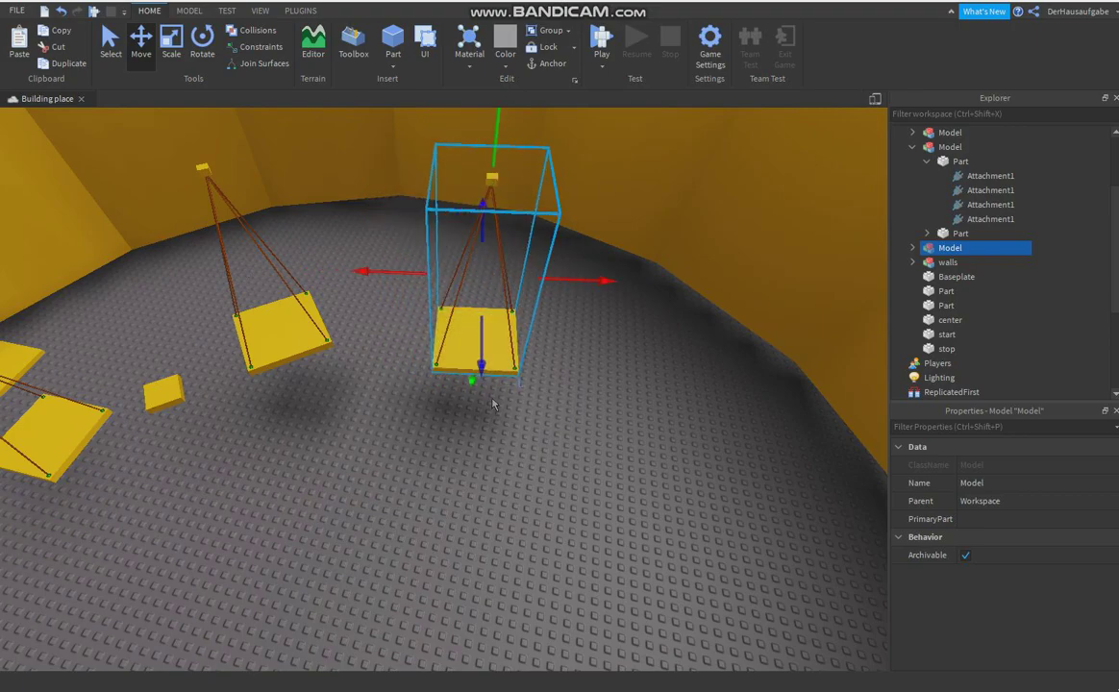
pyautogui.moveTo(462, 394); pyautogui.dragTo(484, 307)
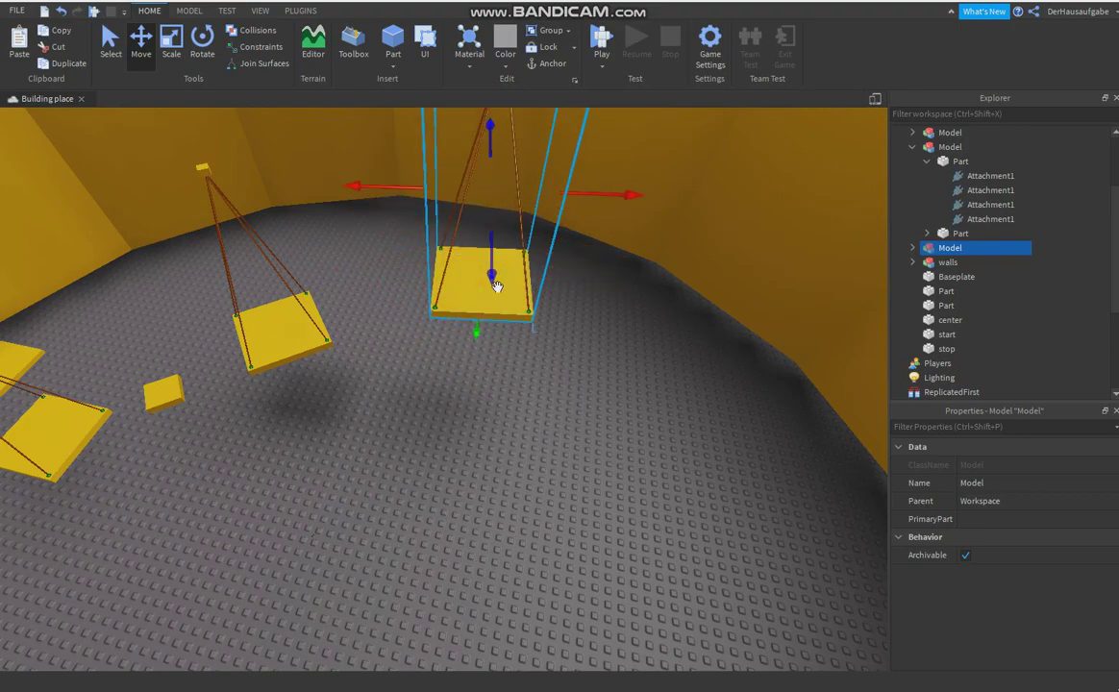
pyautogui.moveTo(589, 193); pyautogui.dragTo(683, 177)
pyautogui.moveTo(534, 345); pyautogui.dragTo(542, 327)
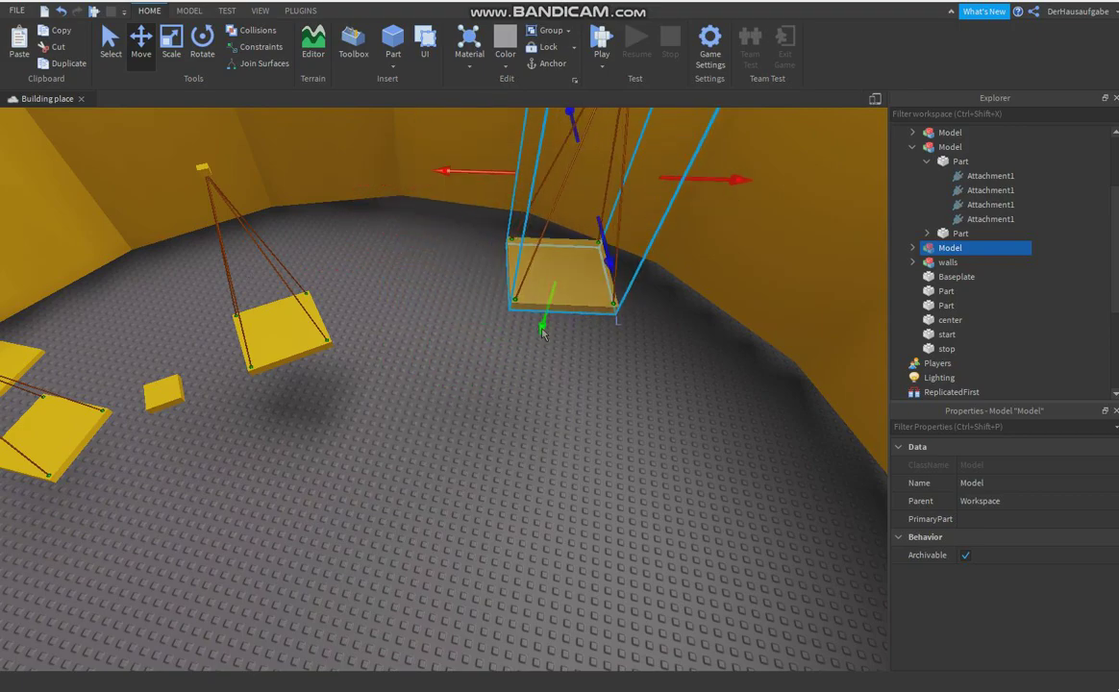
# Adjust the third hanging platform's horizontal position near the wall and raise it higher.
pyautogui.click(490, 436)
pyautogui.press('a')
pyautogui.press('a')
pyautogui.moveTo(488, 440); pyautogui.dragTo(525, 430, button='right')
pyautogui.press('s')
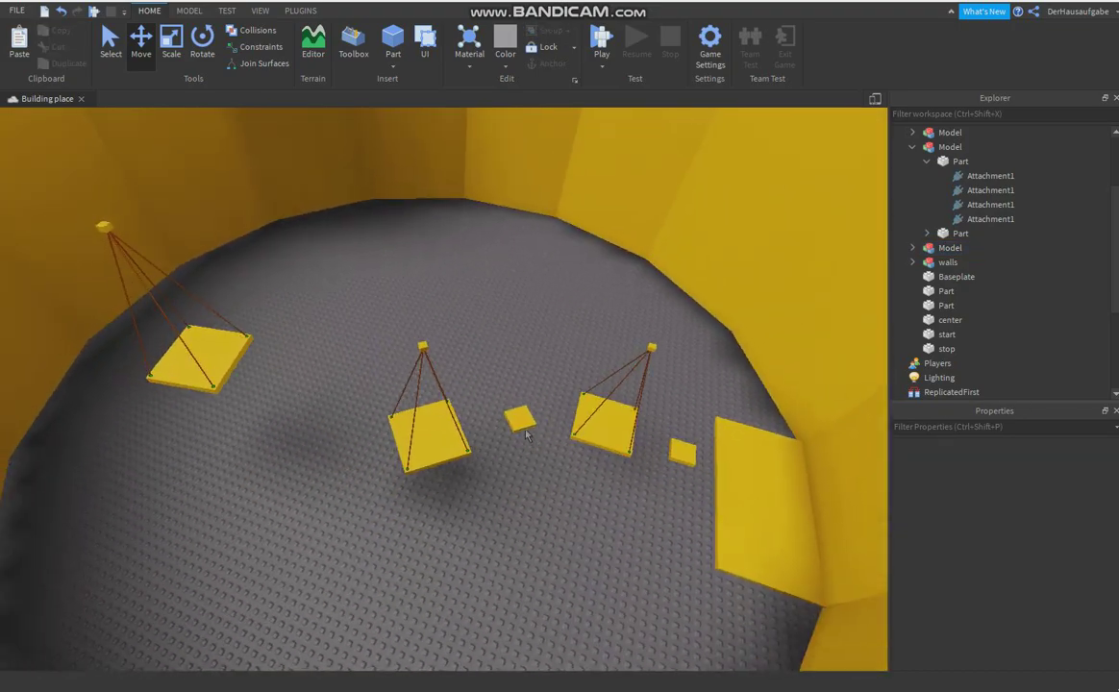
pyautogui.press('a')
pyautogui.moveTo(457, 392); pyautogui.dragTo(457, 395, button='right')
pyautogui.press('a')
pyautogui.click(376, 387)
pyautogui.moveTo(322, 400); pyautogui.dragTo(365, 306)
pyautogui.moveTo(477, 252); pyautogui.dragTo(417, 289)
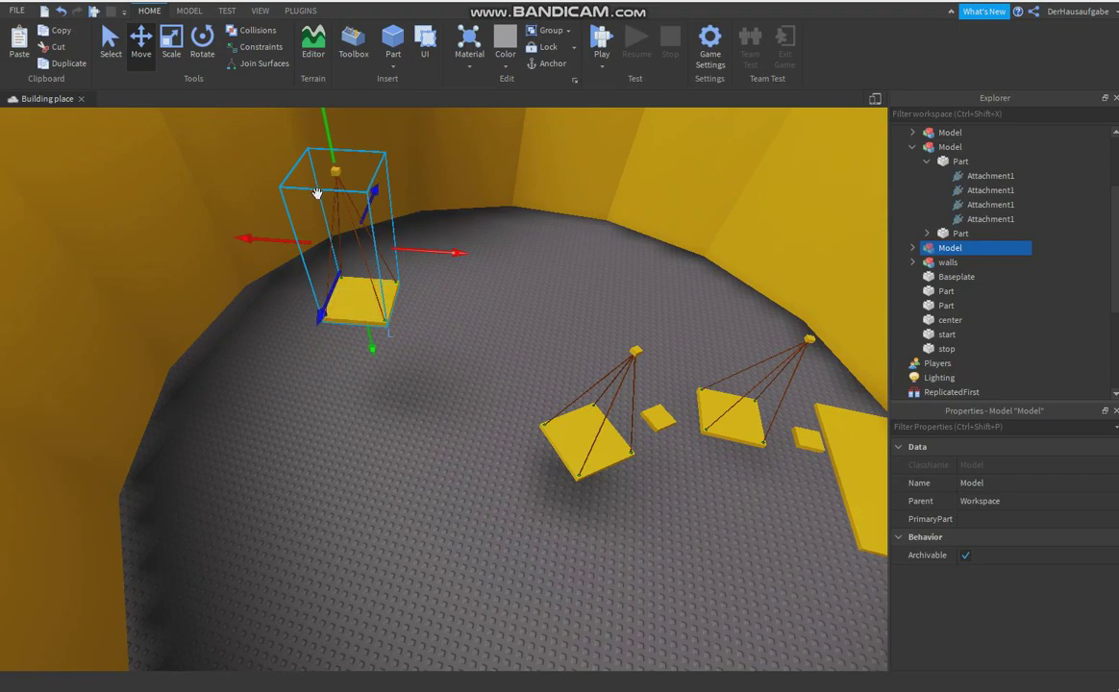
pyautogui.moveTo(332, 159); pyautogui.dragTo(325, 116)
# Duplicate the stepping block between the first two hanging platforms and place the copy lower, in front of the third.
pyautogui.moveTo(399, 292); pyautogui.dragTo(397, 288, button='right')
pyautogui.moveTo(459, 470); pyautogui.dragTo(458, 465, button='right')
pyautogui.click(457, 466)
pyautogui.press('w')
pyautogui.click(485, 397)
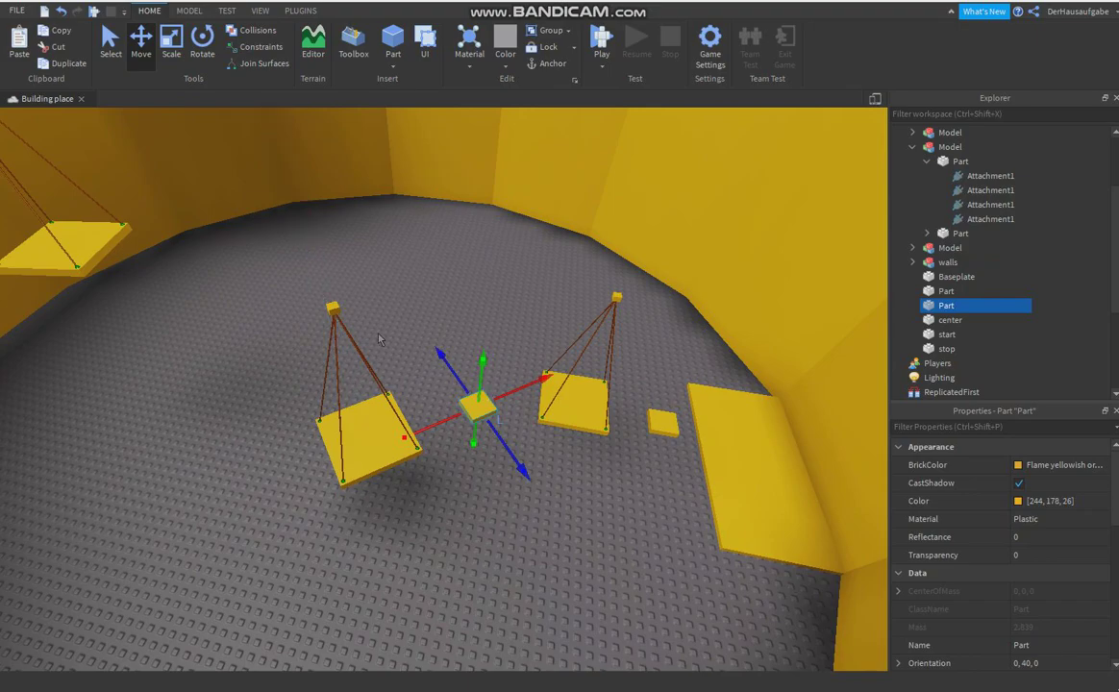
pyautogui.click(107, 55)
pyautogui.moveTo(472, 408); pyautogui.dragTo(284, 257)
pyautogui.press('a')
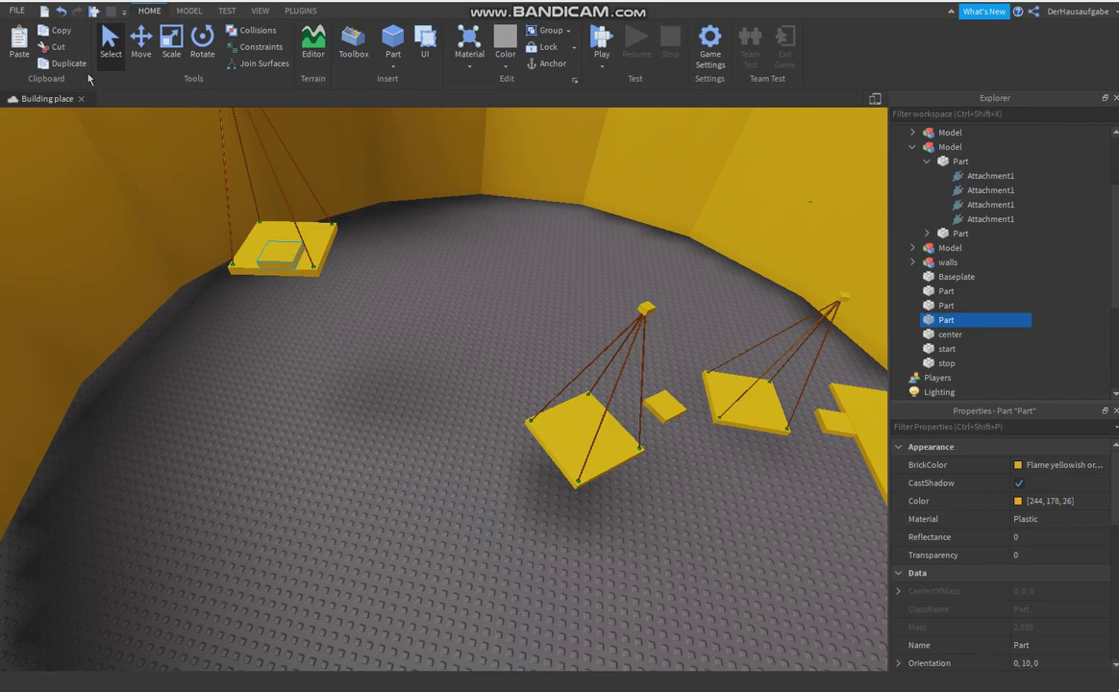
pyautogui.click(149, 45)
pyautogui.moveTo(244, 314); pyautogui.dragTo(191, 375)
pyautogui.moveTo(212, 253); pyautogui.dragTo(248, 352)
# Lower the third hanging platform slightly toward its stepping block.
pyautogui.click(289, 246)
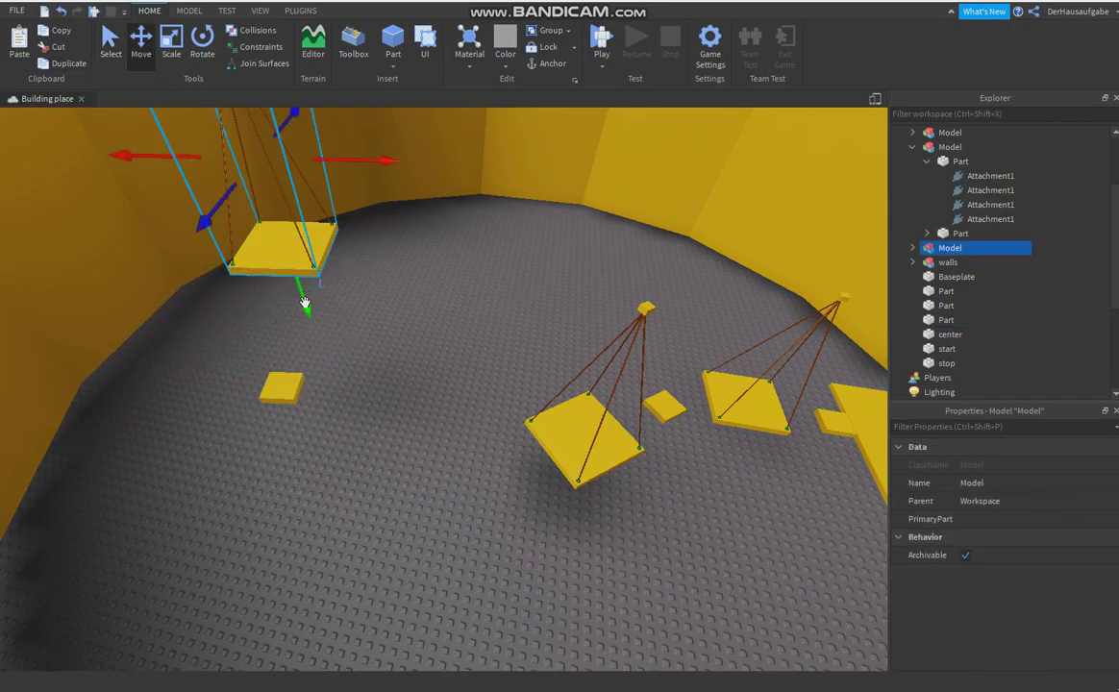
pyautogui.moveTo(305, 304); pyautogui.dragTo(319, 343)
pyautogui.click(350, 424)
# Duplicate the stepping block in front of the third hanging platform and rotate the copy to a Y orientation of 65.
pyautogui.press('a')
pyautogui.moveTo(350, 423); pyautogui.dragTo(354, 424, button='right')
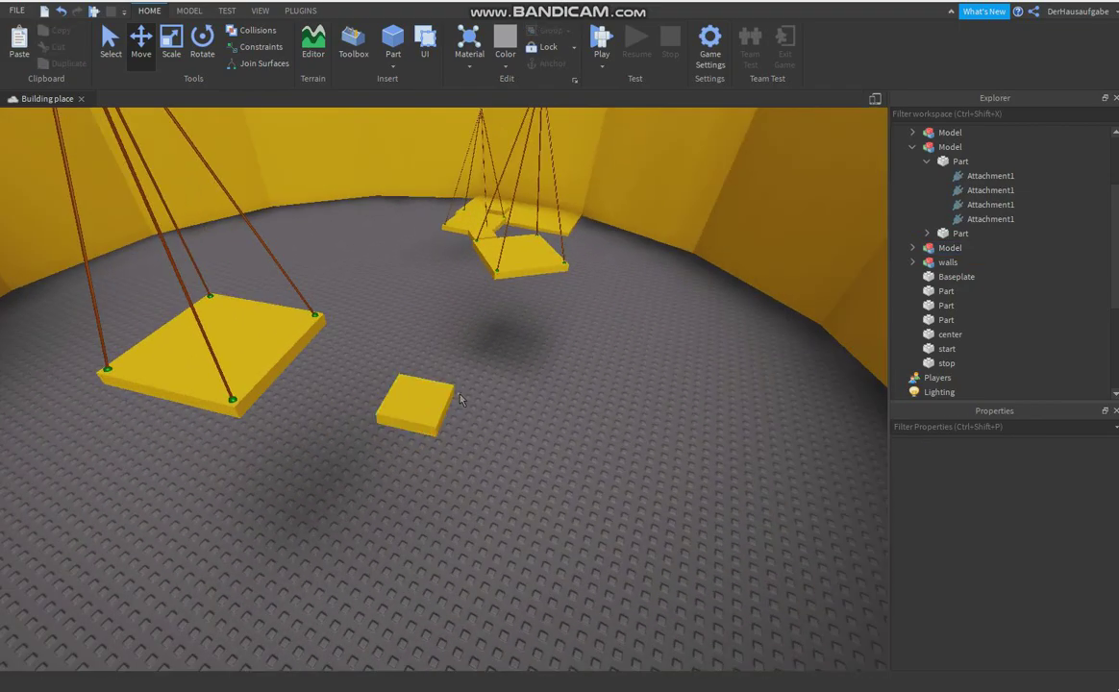
pyautogui.click(445, 414)
pyautogui.moveTo(446, 413); pyautogui.dragTo(443, 414, button='right')
pyautogui.press('d')
pyautogui.click(72, 65)
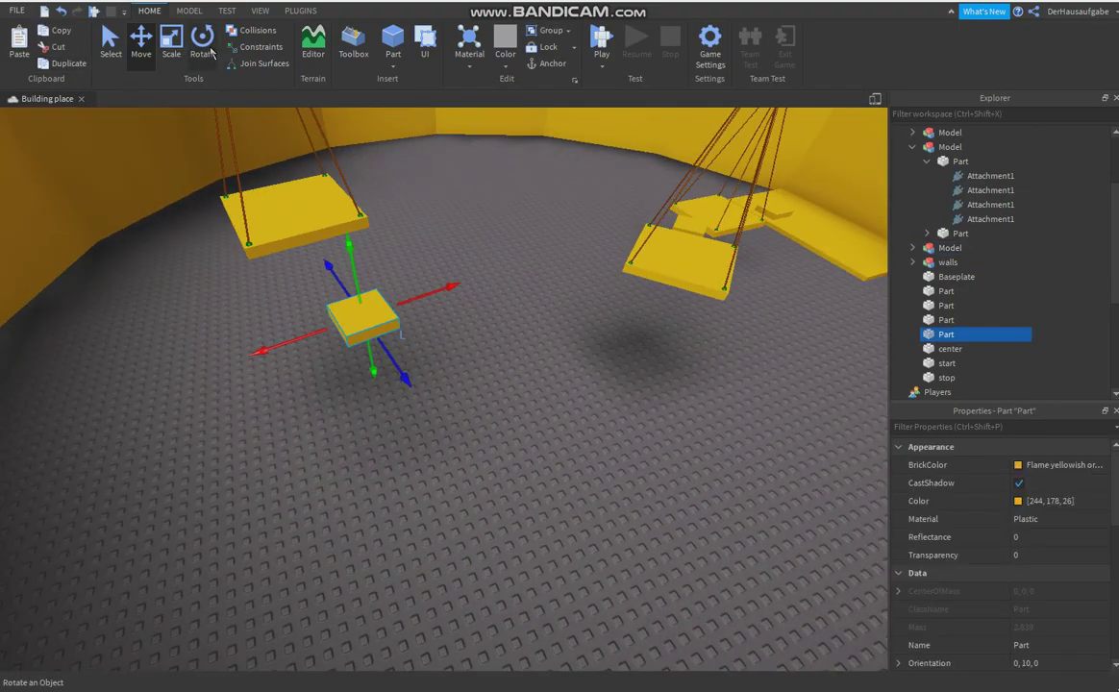
pyautogui.click(193, 46)
pyautogui.moveTo(286, 345); pyautogui.dragTo(354, 398)
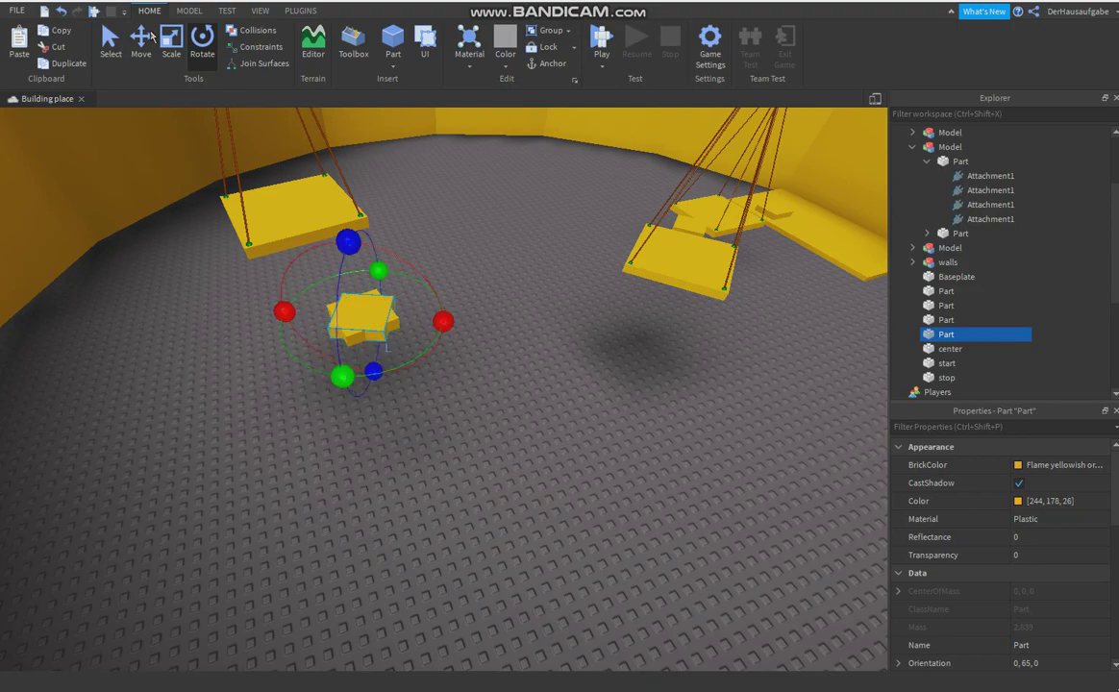
# Move the rotated stepping block away from the original toward the second hanging platform and lower it.
pyautogui.click(141, 46)
pyautogui.moveTo(431, 321); pyautogui.dragTo(570, 343)
pyautogui.moveTo(490, 295); pyautogui.dragTo(496, 356)
pyautogui.moveTo(564, 394); pyautogui.dragTo(544, 394, button='right')
pyautogui.moveTo(468, 390); pyautogui.dragTo(488, 396)
pyautogui.moveTo(502, 363); pyautogui.dragTo(468, 362, button='right')
# Add another copy of the stepping block with a Y orientation of 105 and place it lower, beside the second hanging platform.
pyautogui.click(194, 58)
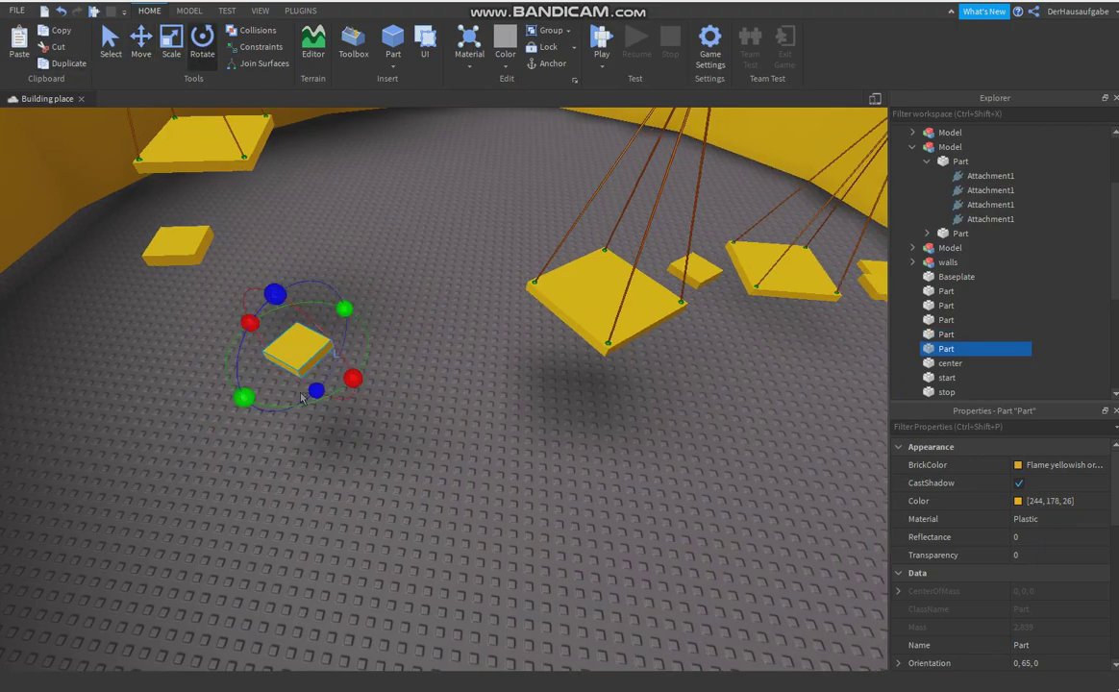
pyautogui.moveTo(251, 395); pyautogui.dragTo(292, 410)
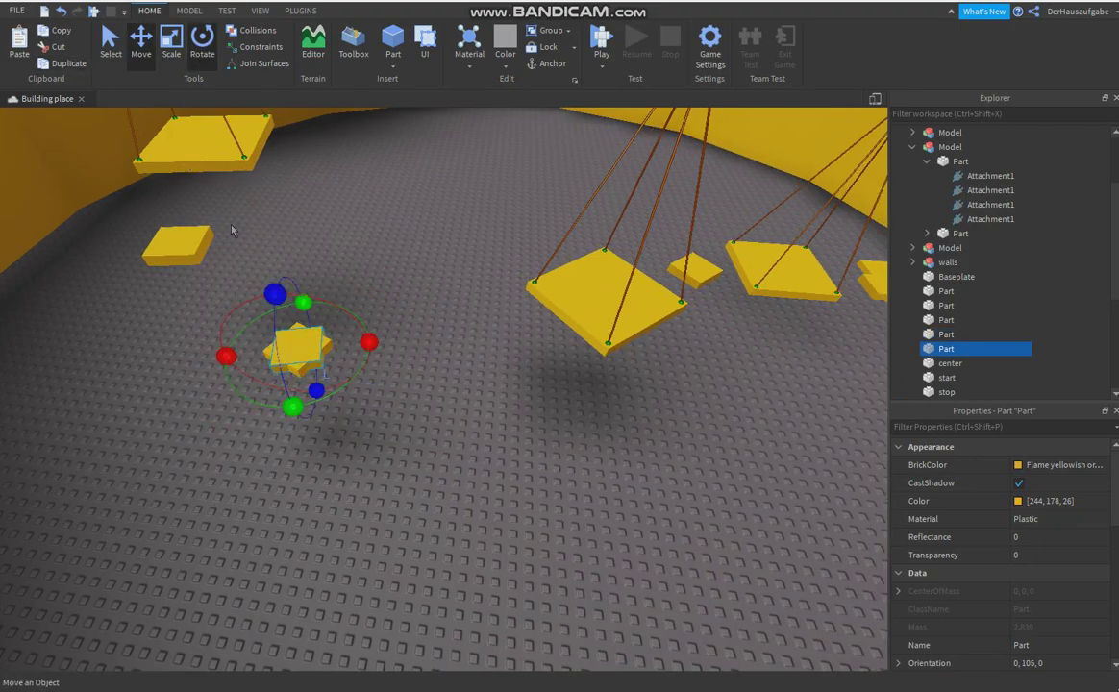
pyautogui.click(142, 46)
pyautogui.moveTo(352, 346); pyautogui.dragTo(529, 349)
pyautogui.moveTo(467, 315); pyautogui.dragTo(468, 354)
pyautogui.click(571, 443)
# Lower the second hanging platform and slightly raise the stepping block just past it.
pyautogui.moveTo(570, 442); pyautogui.dragTo(569, 444, button='right')
pyautogui.click(486, 341)
pyautogui.moveTo(468, 385); pyautogui.dragTo(467, 427)
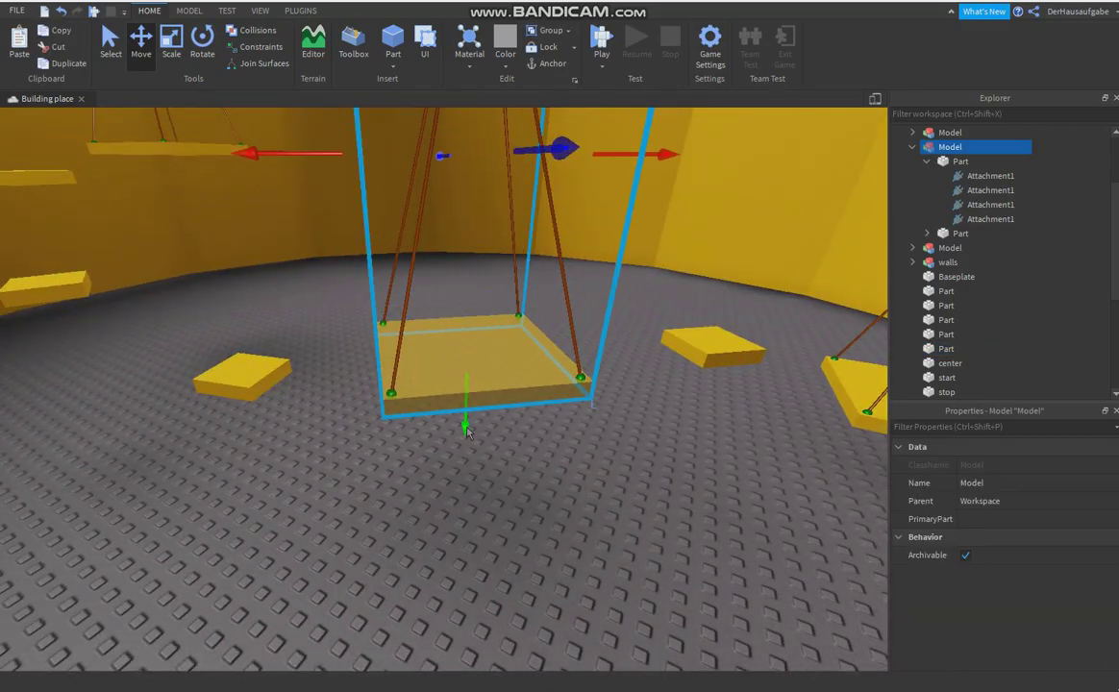
pyautogui.click(584, 540)
pyautogui.moveTo(583, 539); pyautogui.dragTo(583, 539, button='right')
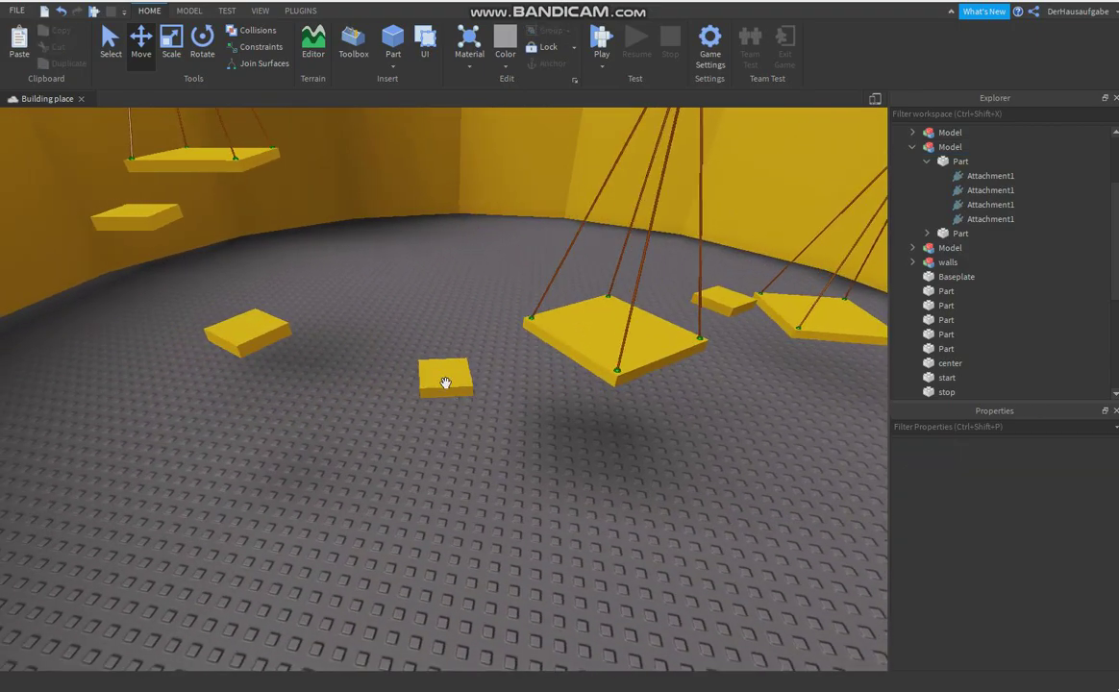
pyautogui.click(445, 382)
pyautogui.moveTo(445, 325); pyautogui.dragTo(445, 307)
# Lower the third hanging platform a little more toward the stepping blocks.
pyautogui.click(606, 545)
pyautogui.moveTo(605, 545); pyautogui.dragTo(606, 545, button='right')
pyautogui.moveTo(578, 458); pyautogui.dragTo(578, 458, button='right')
pyautogui.click(425, 348)
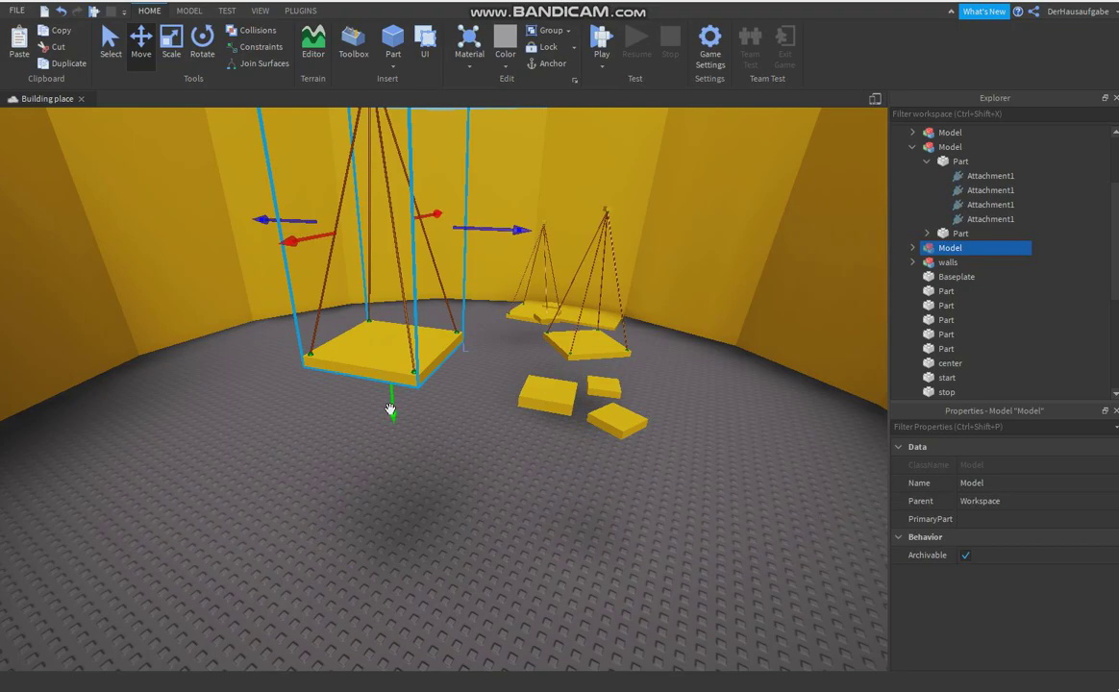
pyautogui.moveTo(392, 409); pyautogui.dragTo(392, 428)
pyautogui.click(526, 494)
pyautogui.moveTo(526, 494); pyautogui.dragTo(523, 497, button='right')
# Duplicate the third hanging platform and place the copy farther along the wall and higher.
pyautogui.click(295, 463)
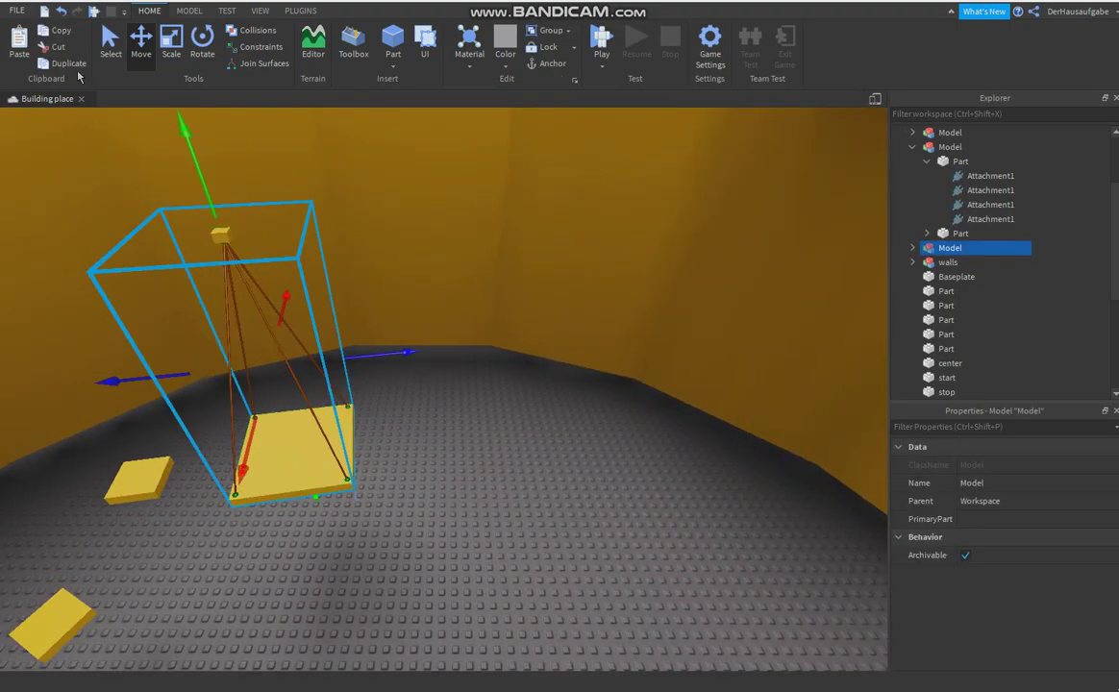
pyautogui.moveTo(397, 352); pyautogui.dragTo(598, 346)
pyautogui.moveTo(471, 192); pyautogui.dragTo(478, 108)
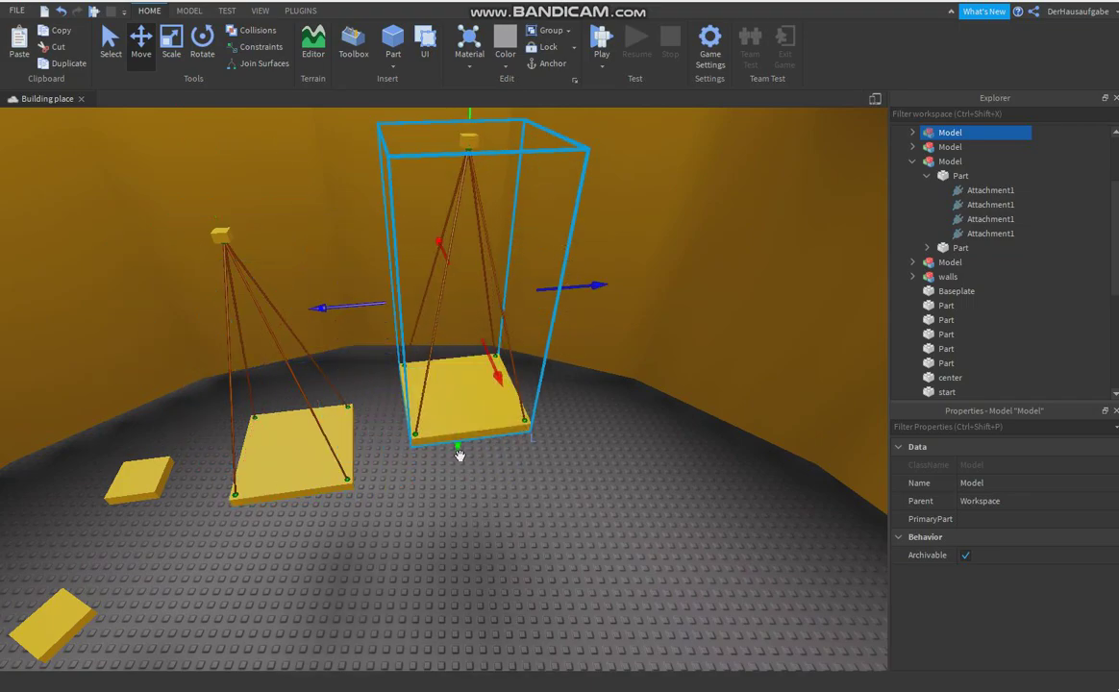
# Duplicate the fourth hanging platform and place the copy beyond it along the wall, raised higher.
pyautogui.moveTo(472, 464); pyautogui.dragTo(472, 465, button='right')
pyautogui.scroll(-3, 472, 464)
pyautogui.click(79, 65)
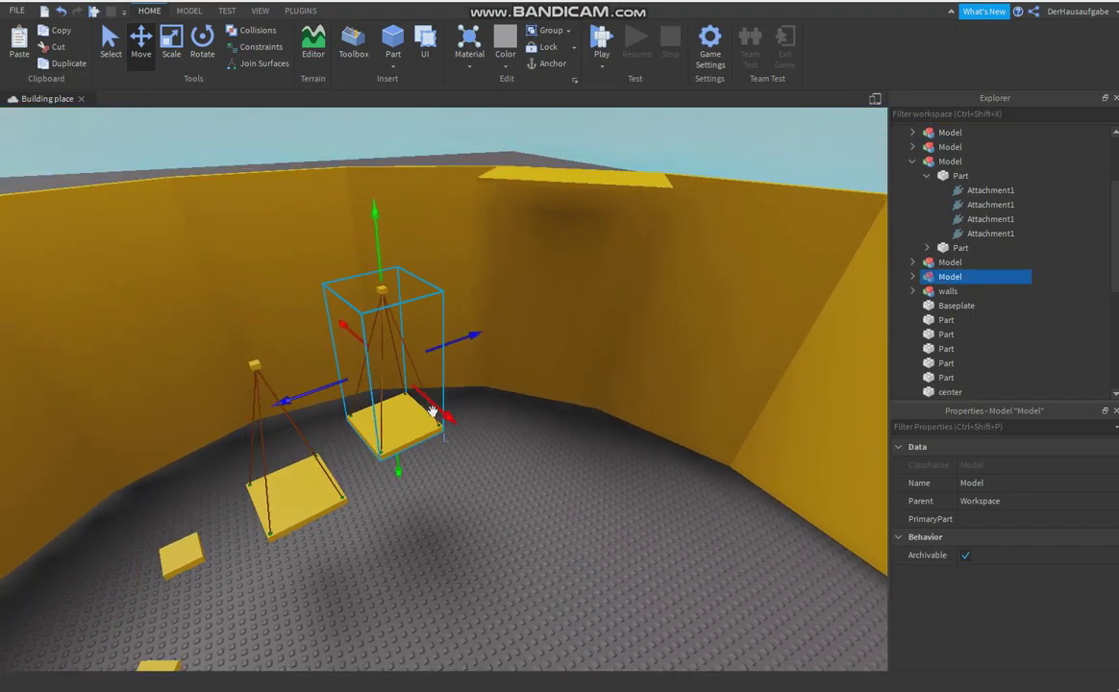
pyautogui.moveTo(438, 346); pyautogui.dragTo(517, 325)
pyautogui.moveTo(517, 325); pyautogui.dragTo(484, 418, button='right')
pyautogui.moveTo(472, 416); pyautogui.dragTo(482, 379)
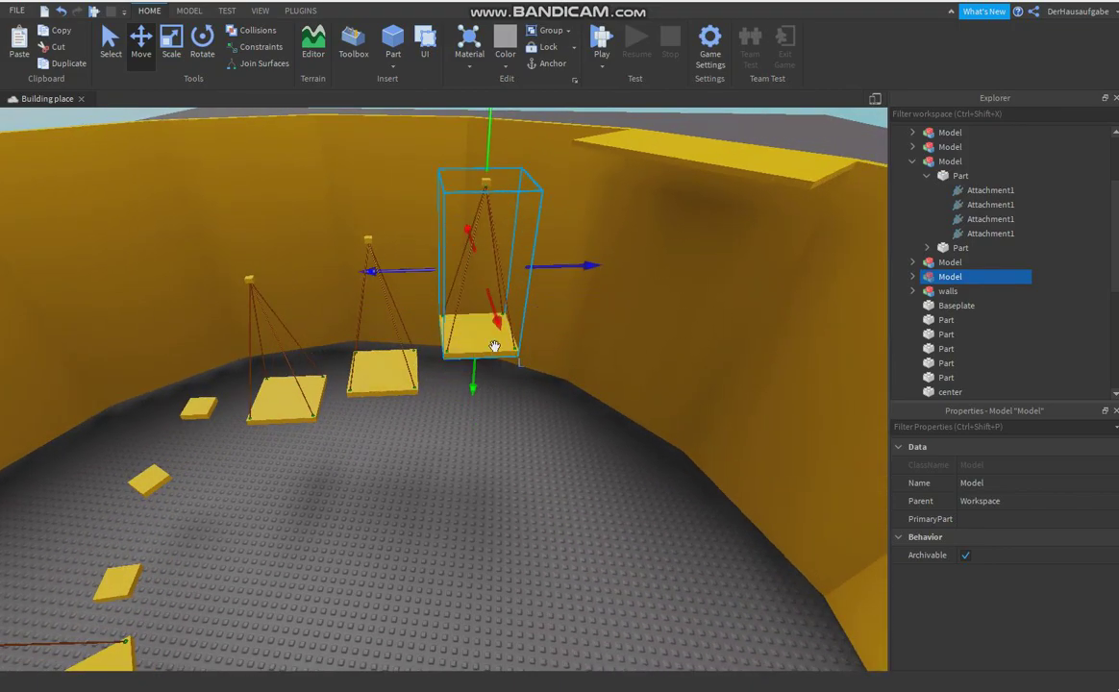
pyautogui.moveTo(552, 271); pyautogui.dragTo(560, 268)
# Duplicate the stepping block before the third hanging platform and place the copy just past the fifth hanging platform.
pyautogui.click(460, 481)
pyautogui.moveTo(460, 481); pyautogui.dragTo(458, 477, button='right')
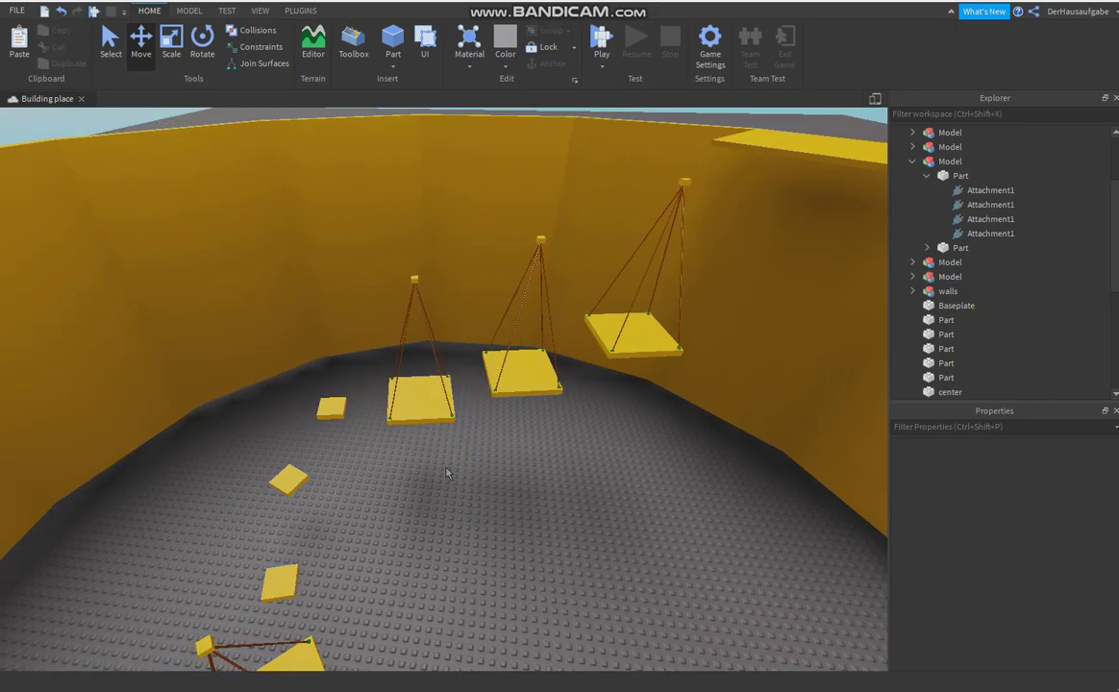
pyautogui.click(329, 404)
pyautogui.click(66, 69)
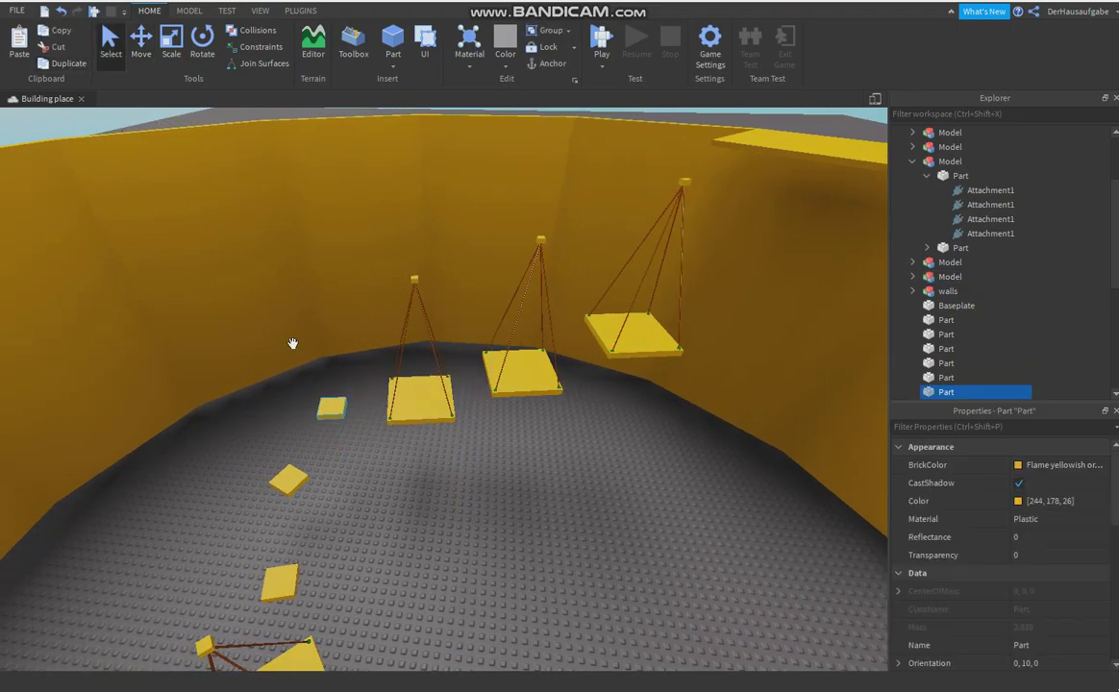
pyautogui.moveTo(373, 405); pyautogui.dragTo(471, 347)
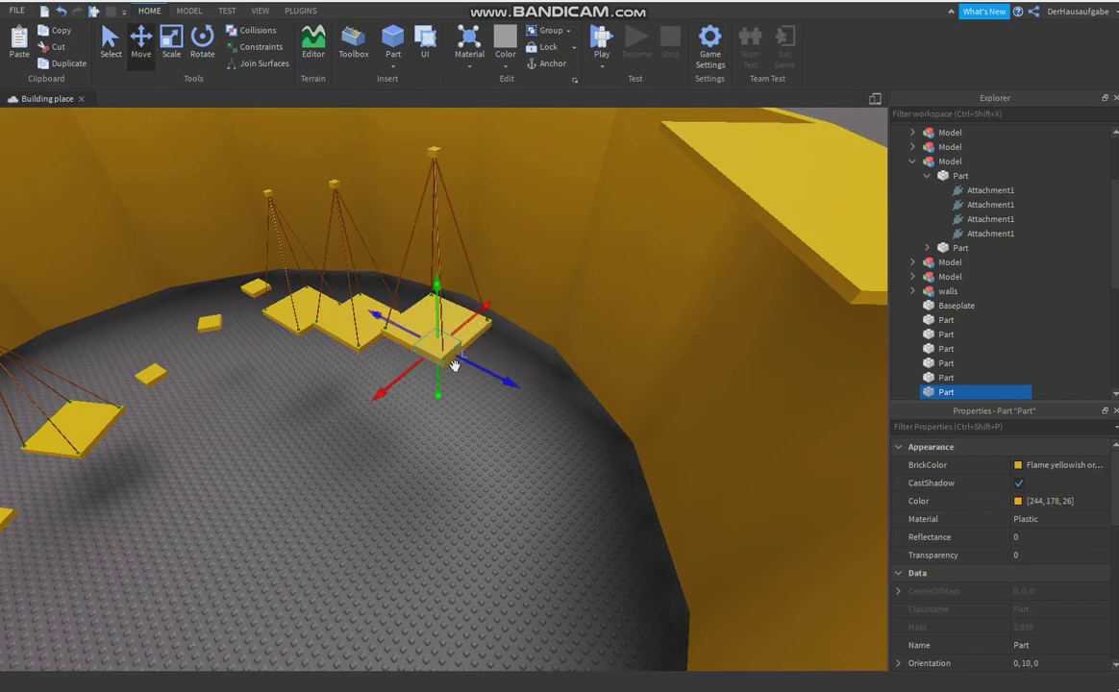
pyautogui.moveTo(498, 386)
pyautogui.mouseDown()
pyautogui.moveTo(525, 378)
pyautogui.moveTo(482, 399)
pyautogui.mouseUp()
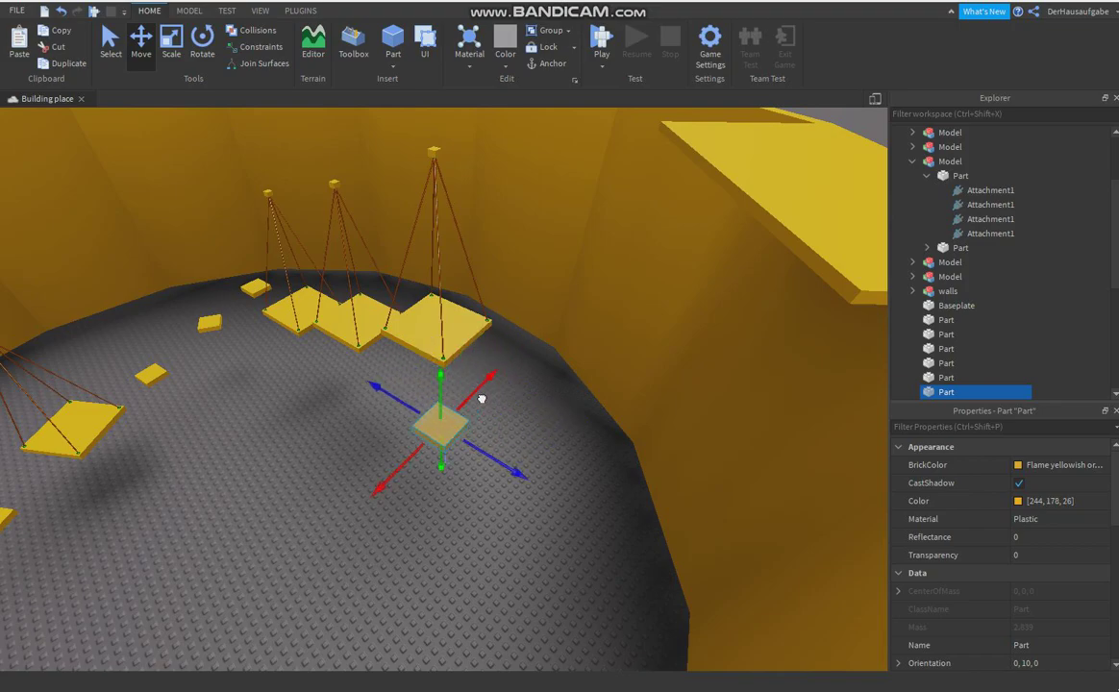
# Duplicate the block past the fifth hanging platform and move the copy farther along the wall.
pyautogui.click(53, 63)
pyautogui.moveTo(527, 463); pyautogui.dragTo(596, 487)
pyautogui.press('a')
pyautogui.moveTo(596, 486); pyautogui.dragTo(605, 478, button='right')
# Stack two duplicates of the farthest block above it, each raised a little over the one below.
pyautogui.click(70, 63)
pyautogui.moveTo(525, 453); pyautogui.dragTo(528, 439)
pyautogui.moveTo(552, 535); pyautogui.dragTo(553, 540, button='right')
pyautogui.press('w')
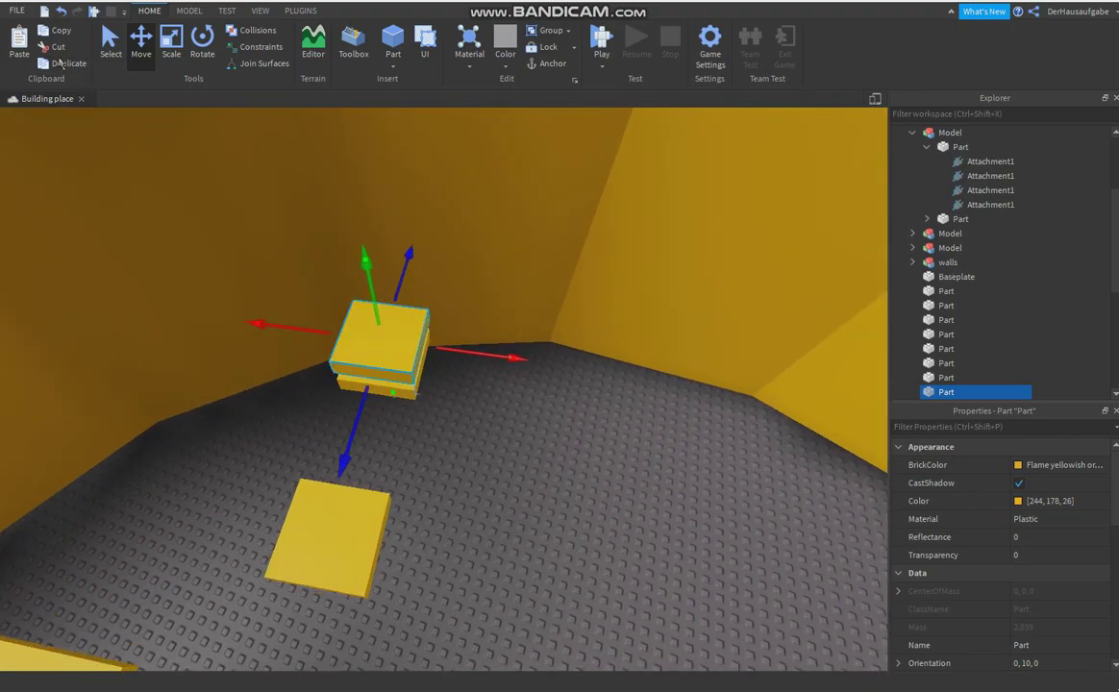
pyautogui.click(69, 63)
pyautogui.moveTo(394, 393); pyautogui.dragTo(397, 380)
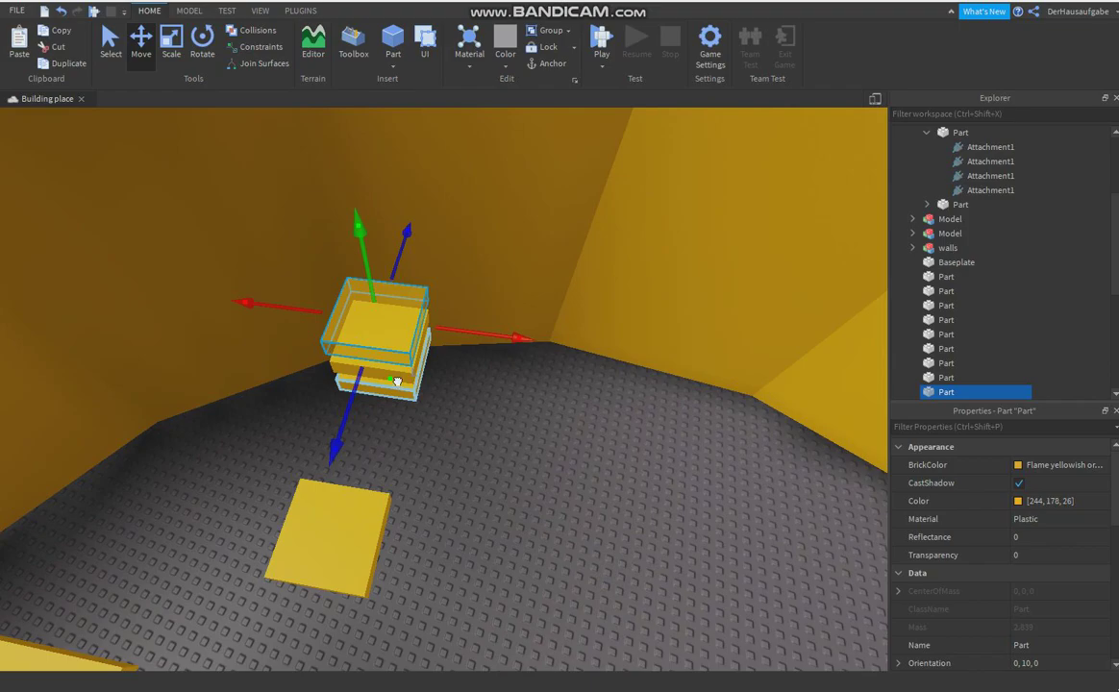
# Duplicate the three stacked blocks together and raise the copies on top of the stack.
pyautogui.click(496, 467)
pyautogui.click(409, 393)
pyautogui.keyDown('ctrl'); pyautogui.click(397, 374); pyautogui.keyUp('ctrl')
pyautogui.keyDown('ctrl'); pyautogui.click(375, 334); pyautogui.keyUp('ctrl')
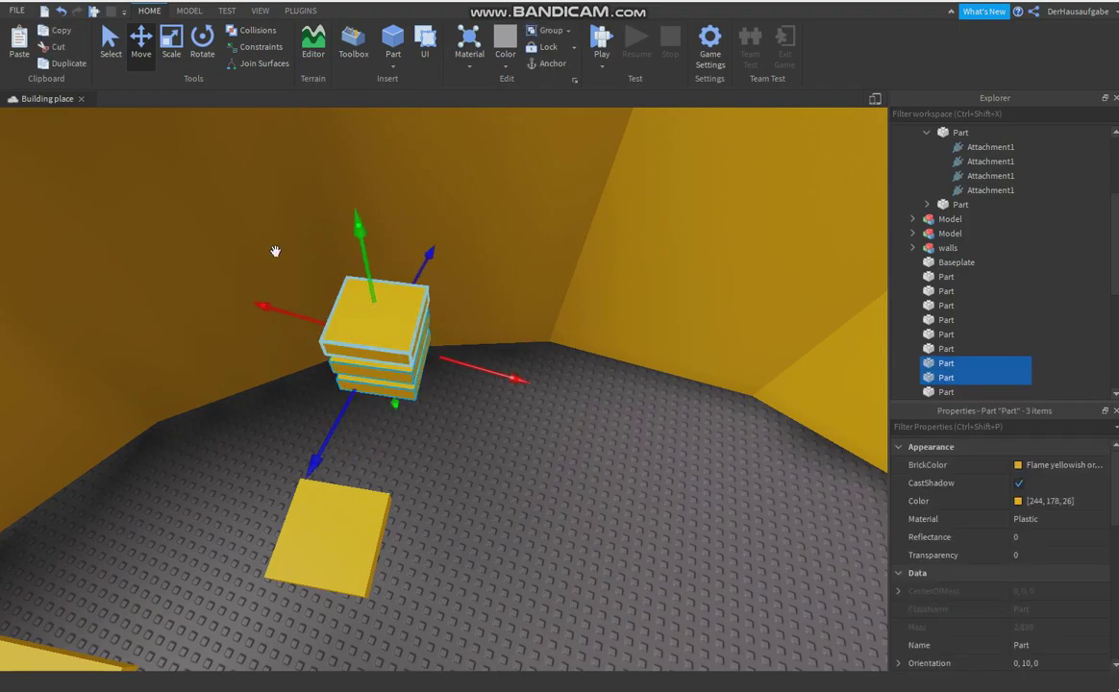
pyautogui.click(75, 66)
pyautogui.moveTo(389, 398); pyautogui.dragTo(383, 363)
# Duplicate all six stacked blocks and raise the copies to form a twelve-block column.
pyautogui.click(501, 510)
pyautogui.click(409, 387)
pyautogui.keyDown('ctrl'); pyautogui.click(394, 363); pyautogui.keyUp('ctrl')
pyautogui.keyDown('ctrl'); pyautogui.click(387, 346); pyautogui.keyUp('ctrl')
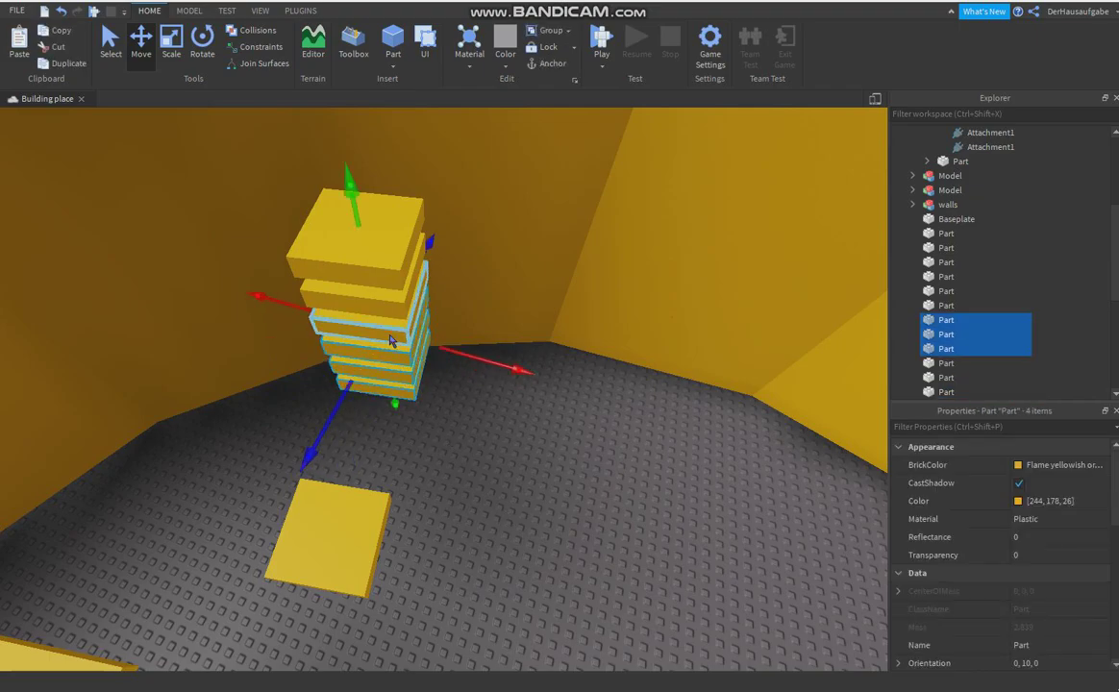
pyautogui.keyDown('ctrl'); pyautogui.click(378, 323); pyautogui.keyUp('ctrl')
pyautogui.keyDown('ctrl'); pyautogui.click(373, 292); pyautogui.keyUp('ctrl')
pyautogui.keyDown('ctrl'); pyautogui.click(366, 258); pyautogui.keyUp('ctrl')
pyautogui.click(59, 48)
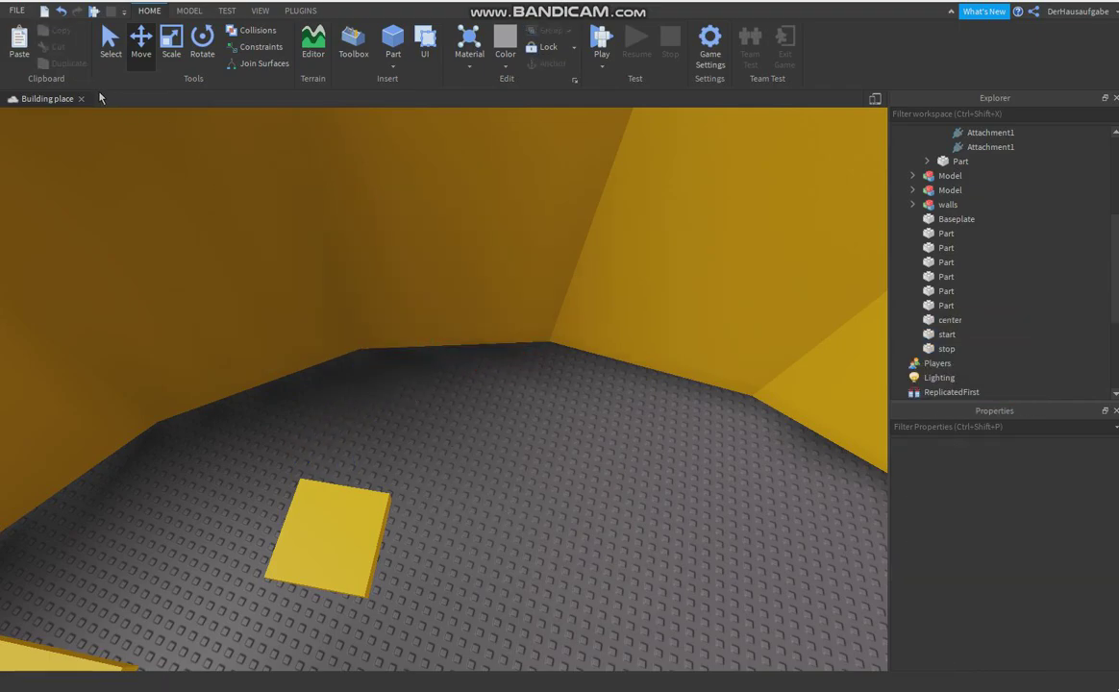
pyautogui.click(60, 12)
pyautogui.hotkey('ctrl', 'd')
pyautogui.moveTo(398, 404); pyautogui.dragTo(417, 299)
# Duplicate the column's top block, move the copy toward the finish platform and rotate it to a Y orientation of -35.
pyautogui.click(552, 540)
pyautogui.moveTo(552, 539); pyautogui.dragTo(552, 539, button='right')
pyautogui.click(480, 296)
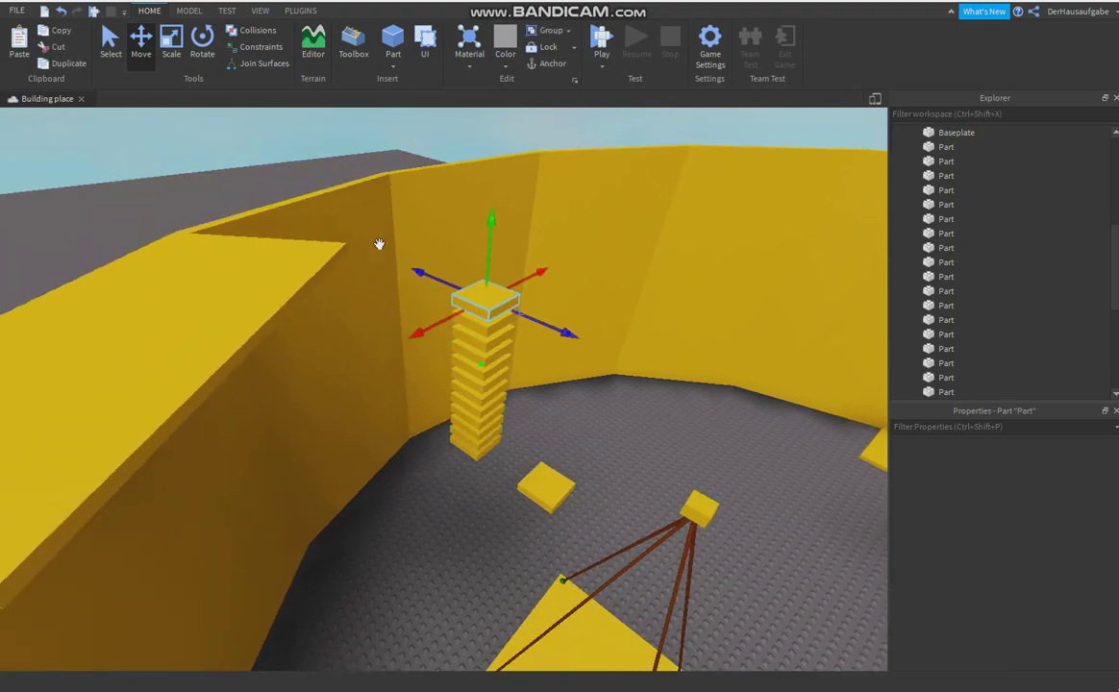
pyautogui.click(58, 66)
pyautogui.moveTo(426, 335); pyautogui.dragTo(268, 333)
pyautogui.click(203, 55)
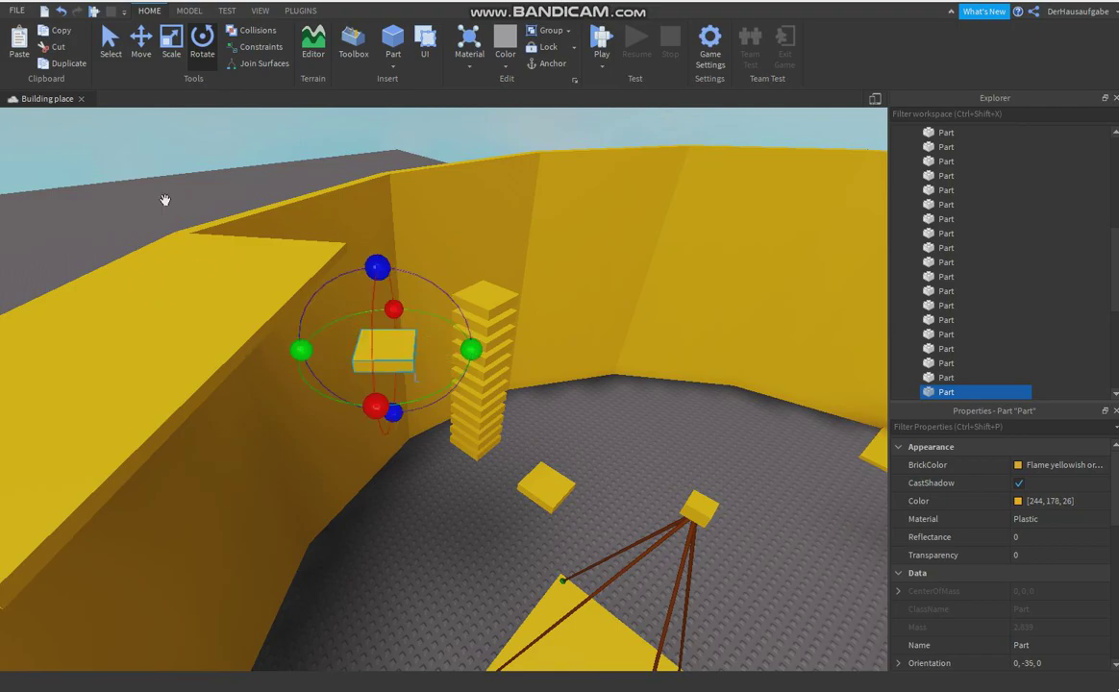
# Fine-tune the position of the separate block between the column and the finish platform, shifting it closer to the platform.
pyautogui.click(141, 43)
pyautogui.moveTo(377, 407); pyautogui.dragTo(380, 375)
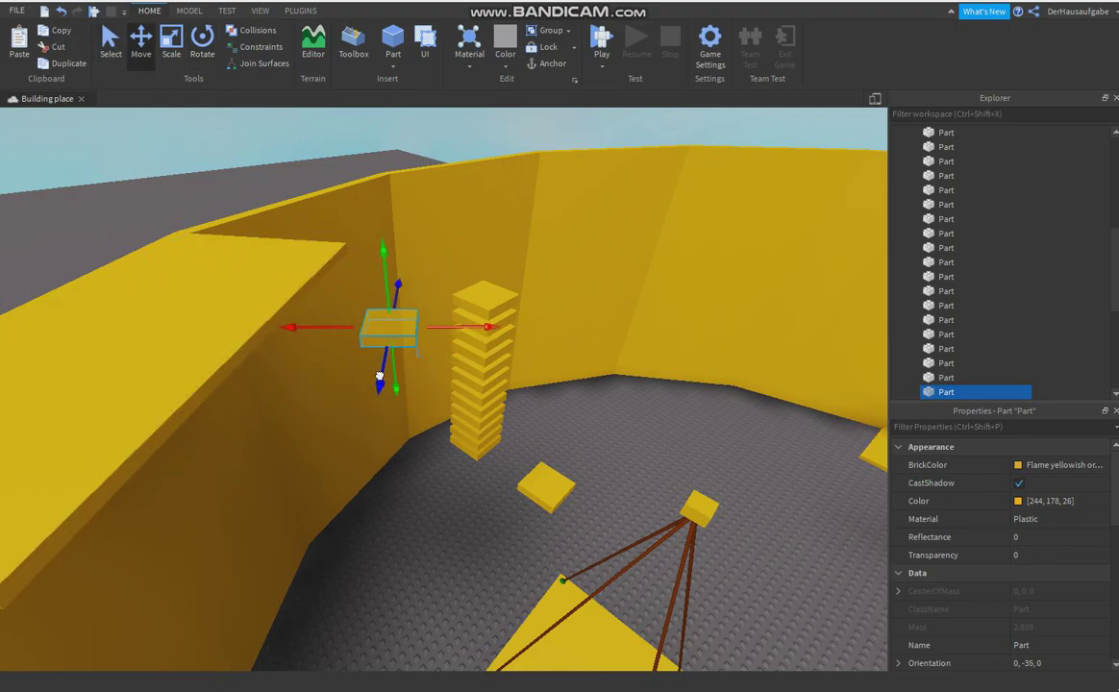
pyautogui.click(468, 338)
pyautogui.click(399, 329)
pyautogui.moveTo(449, 325); pyautogui.dragTo(437, 323)
pyautogui.click(691, 499)
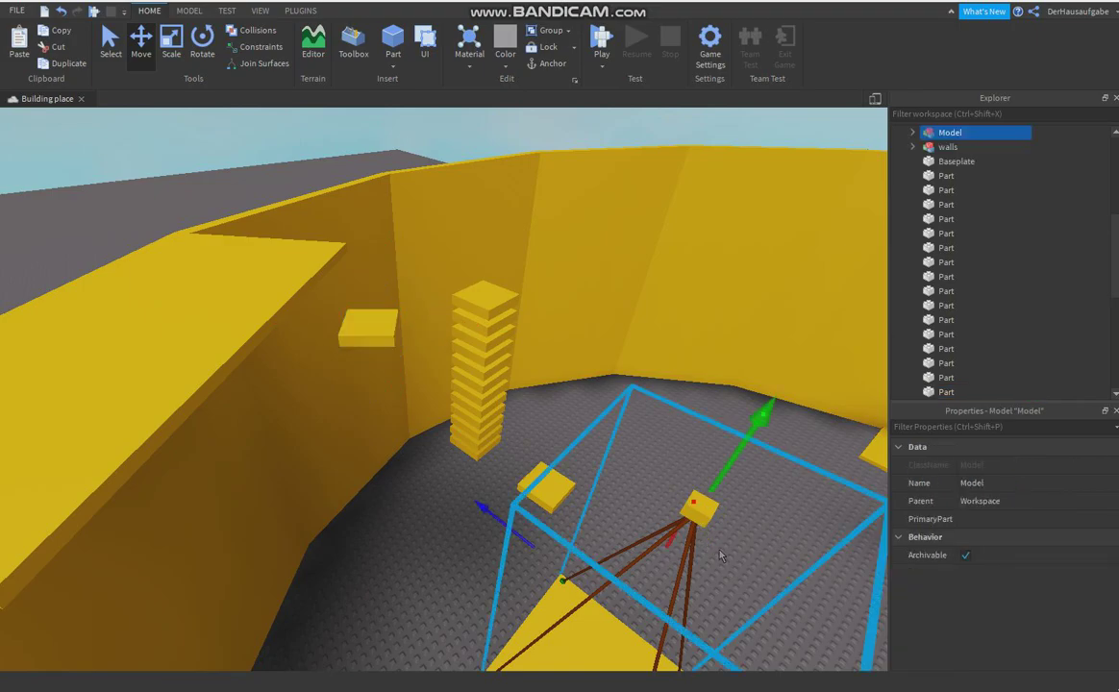
# Select all the stepping blocks, the whole column and the block near the finish platform, and anchor them.
pyautogui.click(585, 433)
pyautogui.press('s')
pyautogui.moveTo(585, 435); pyautogui.dragTo(585, 435, button='right')
pyautogui.press('s')
pyautogui.scroll(3, 567, 450)
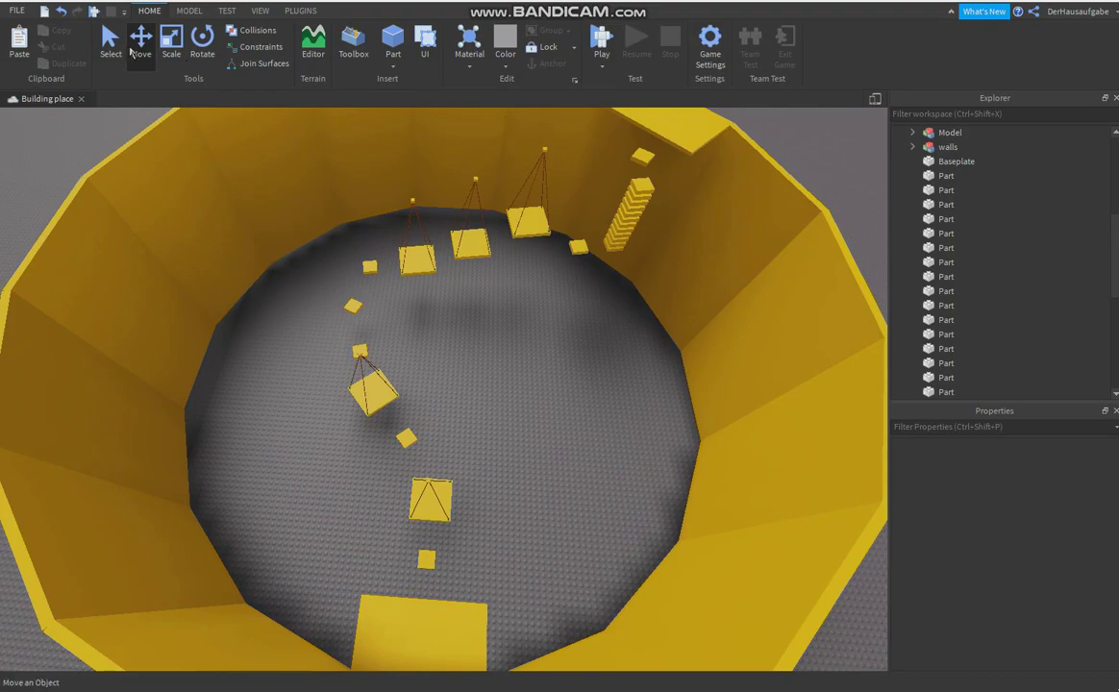
pyautogui.click(428, 560)
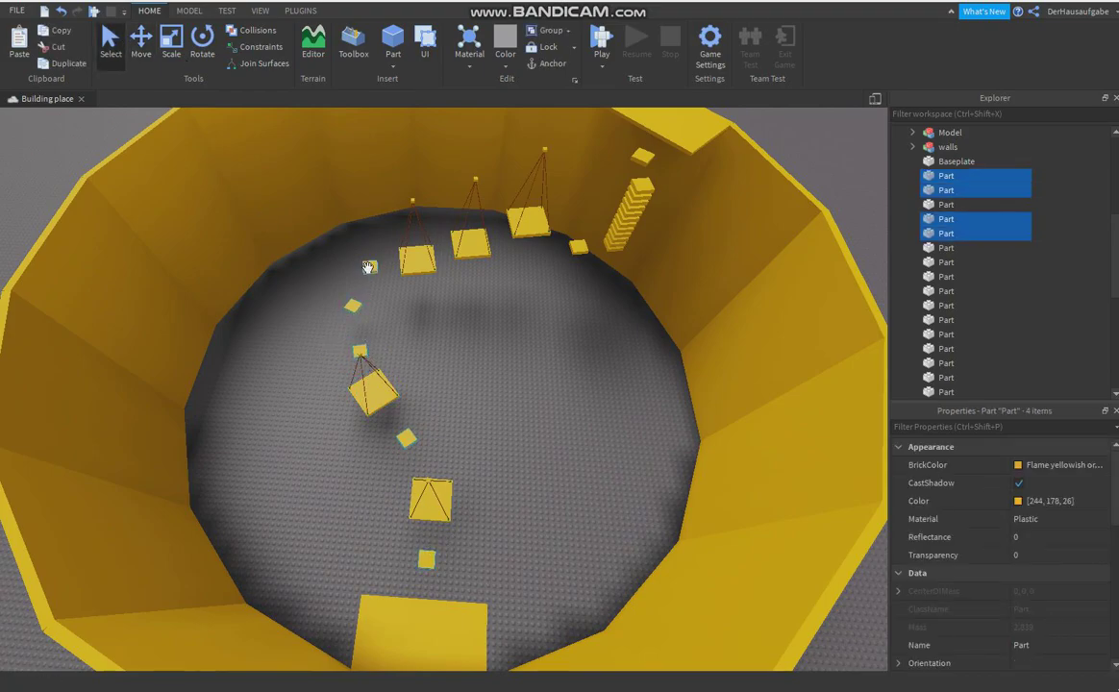
pyautogui.keyDown('ctrl'); pyautogui.click(577, 247); pyautogui.keyUp('ctrl')
pyautogui.moveTo(623, 326); pyautogui.dragTo(625, 318, button='right')
pyautogui.press('w')
pyautogui.keyDown('ctrl'); pyautogui.click(681, 284); pyautogui.keyUp('ctrl')
pyautogui.moveTo(530, 429); pyautogui.dragTo(610, 298)
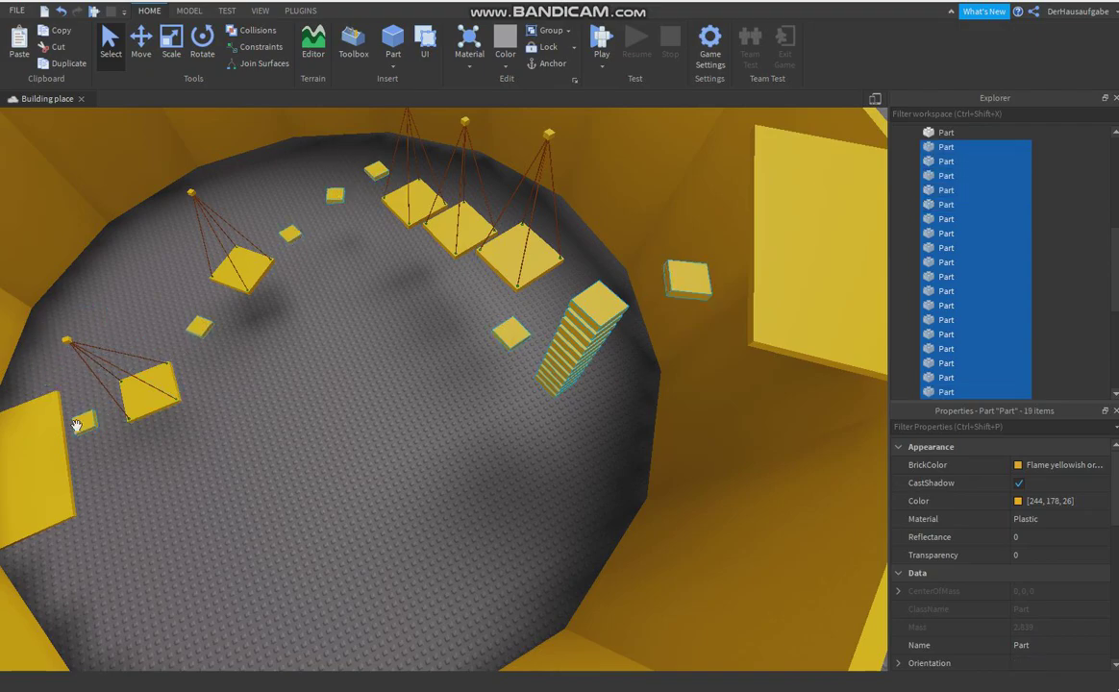
# Move the SpawnLocation from the baseplate outside the walls onto the start platform.
pyautogui.click(392, 432)
pyautogui.scroll(-5, 394, 437)
pyautogui.moveTo(394, 437); pyautogui.dragTo(313, 483, button='right')
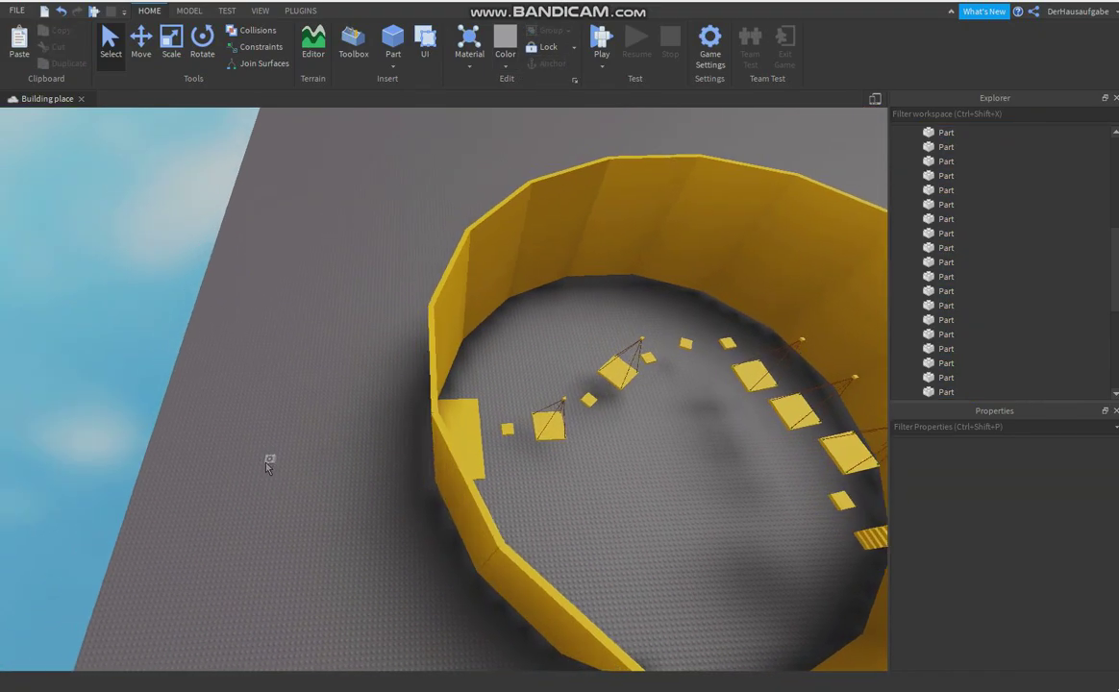
pyautogui.moveTo(331, 446); pyautogui.dragTo(463, 422)
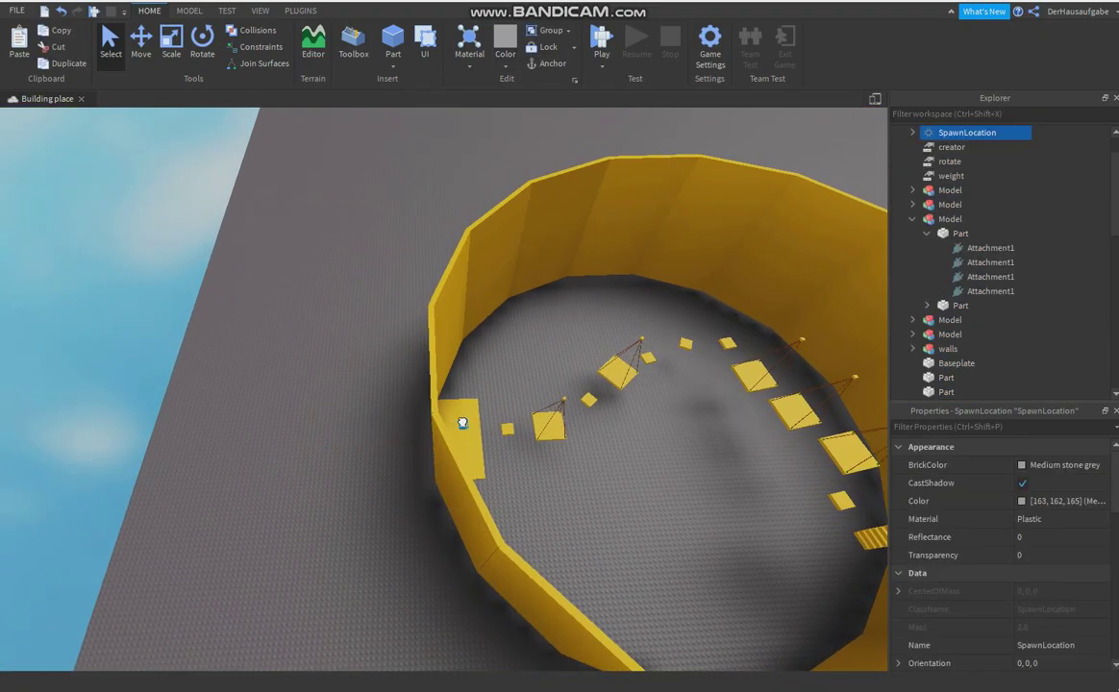
pyautogui.click(609, 501)
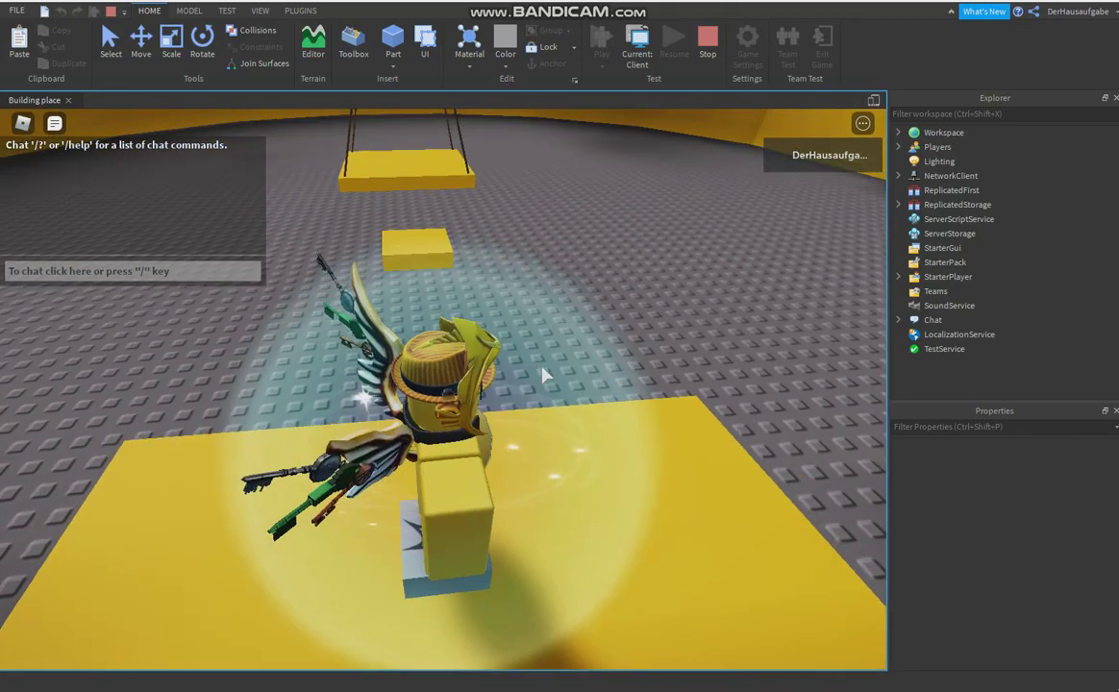
# Playtest the course by jumping from the spawn across the stepping blocks and hanging platforms to the block column, and end the test.
pyautogui.moveTo(544, 375); pyautogui.dragTo(543, 375, button='right')
pyautogui.press('w')
pyautogui.press('space')
pyautogui.press('w')
pyautogui.press('space')
pyautogui.press('w')
pyautogui.press('space')
pyautogui.press('space')
pyautogui.press('space')
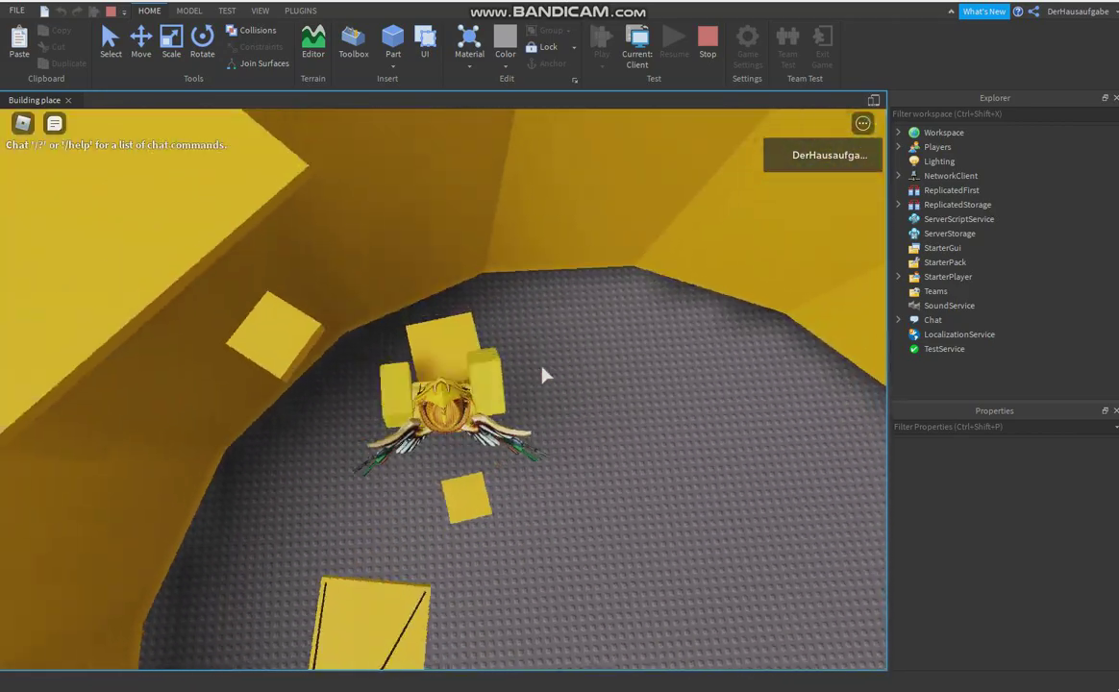
pyautogui.moveTo(544, 375); pyautogui.dragTo(543, 371, button='right')
pyautogui.press('w')
pyautogui.press('space')
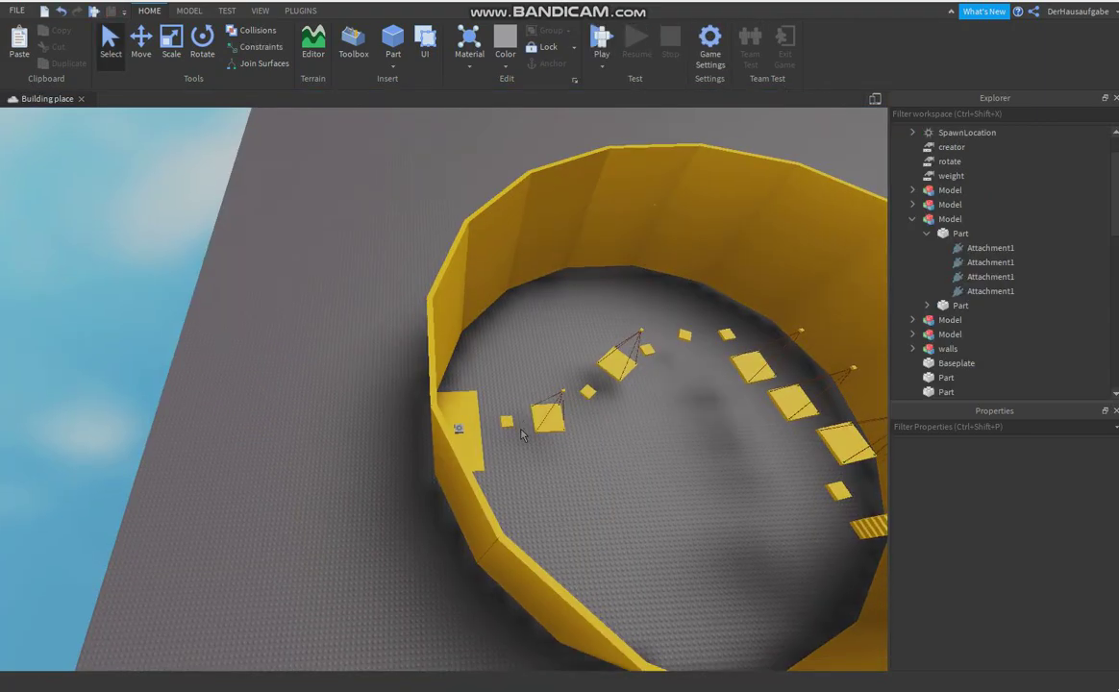
# Remove the single stepping block between the fifth hanging platform and the block column.
pyautogui.press('w')
pyautogui.moveTo(522, 434); pyautogui.dragTo(522, 435, button='right')
pyautogui.press('w')
pyautogui.moveTo(461, 431); pyautogui.dragTo(445, 456)
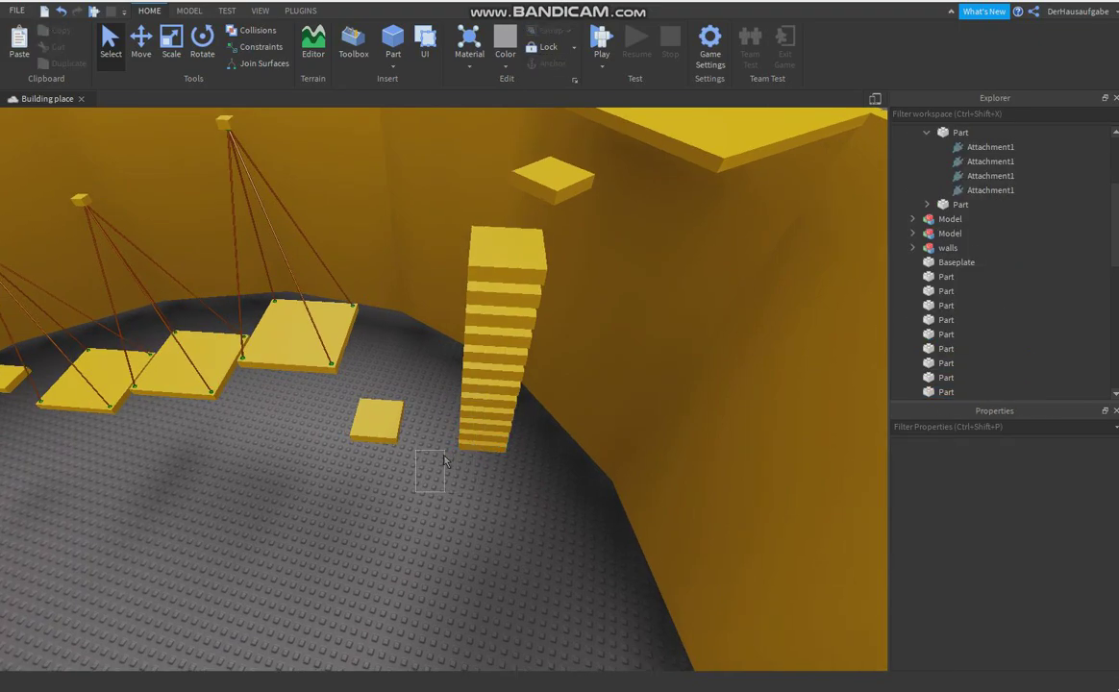
pyautogui.click(397, 425)
pyautogui.click(58, 47)
# Select the twelve-block column and rotate it to a Y orientation of -10.
pyautogui.moveTo(437, 376); pyautogui.dragTo(437, 376, button='right')
pyautogui.press('s')
pyautogui.moveTo(437, 350); pyautogui.dragTo(530, 261)
pyautogui.moveTo(546, 337); pyautogui.dragTo(546, 338, button='right')
pyautogui.press('d')
pyautogui.click(204, 47)
pyautogui.moveTo(507, 313); pyautogui.dragTo(491, 348)
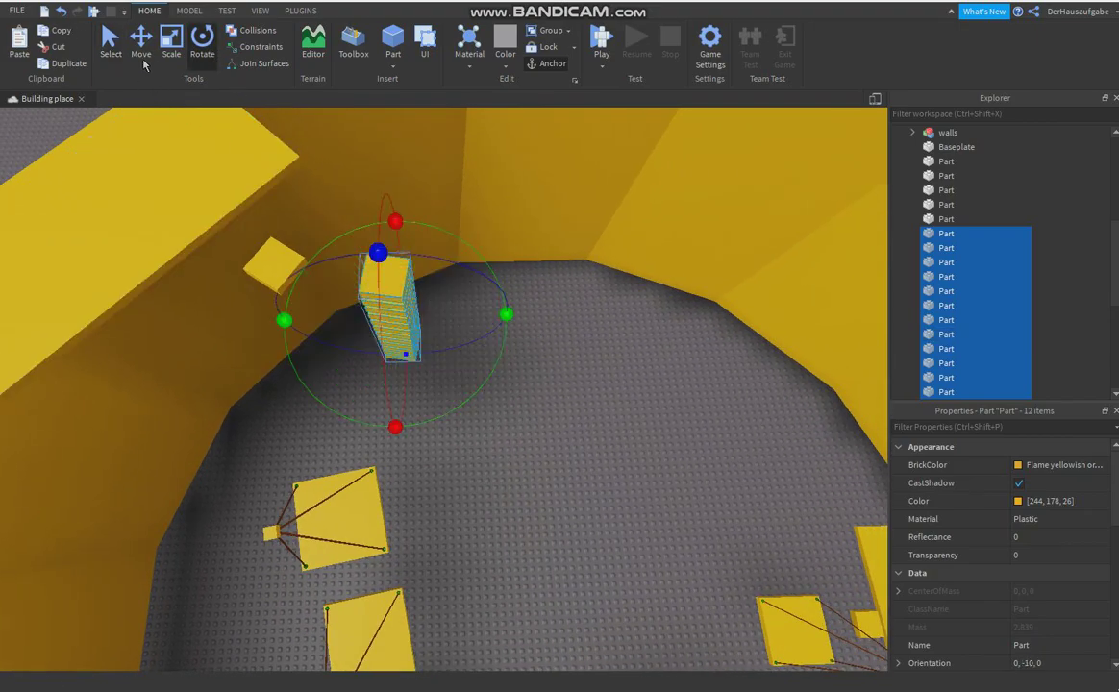
# Move the rotated twelve-block column slightly toward the nearest hanging platform.
pyautogui.click(141, 50)
pyautogui.moveTo(391, 396); pyautogui.dragTo(387, 416)
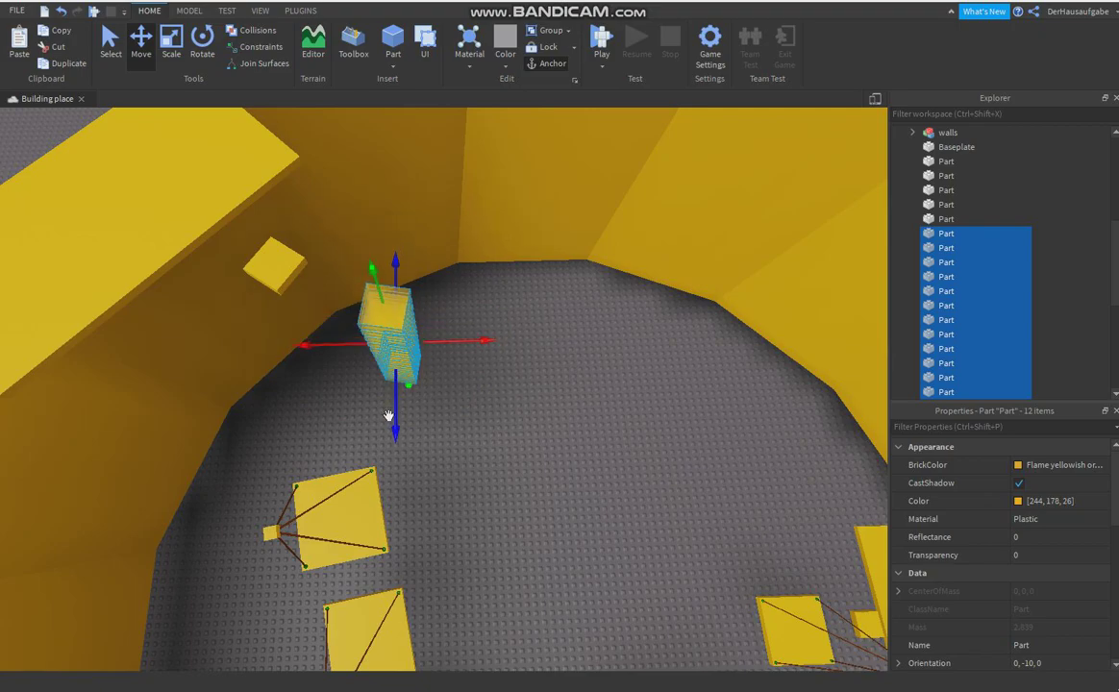
pyautogui.click(495, 494)
pyautogui.moveTo(496, 493); pyautogui.dragTo(493, 493, button='right')
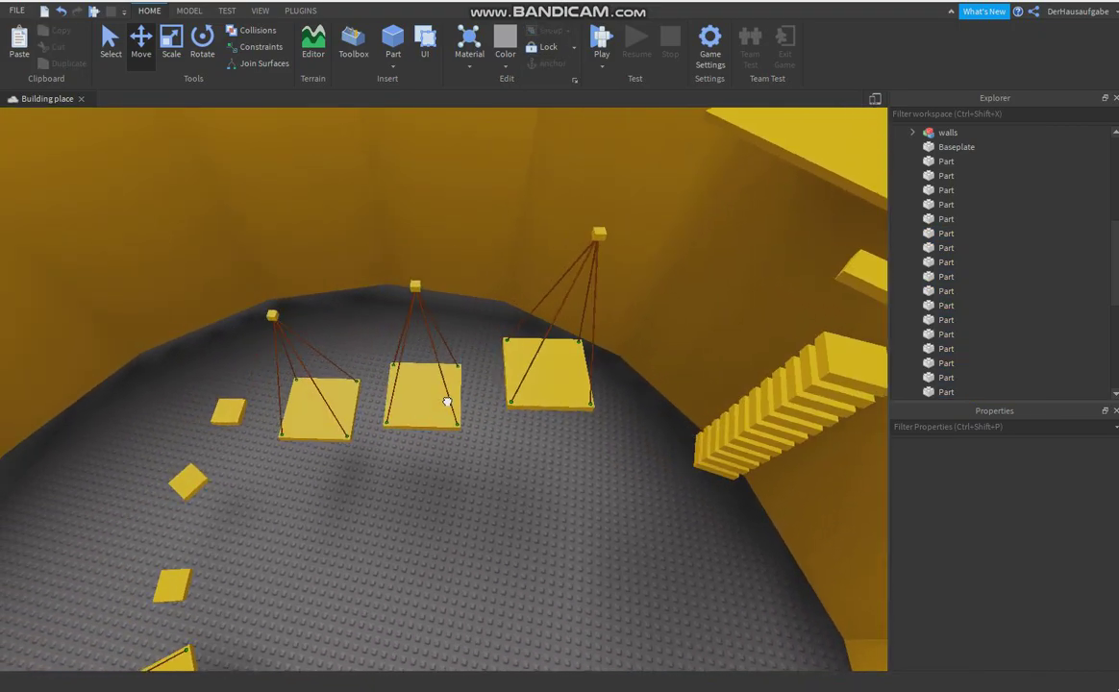
# Scale down the three consecutive hanging platforms leading up to the block column.
pyautogui.click(448, 402)
pyautogui.click(182, 58)
pyautogui.moveTo(419, 412); pyautogui.dragTo(411, 387)
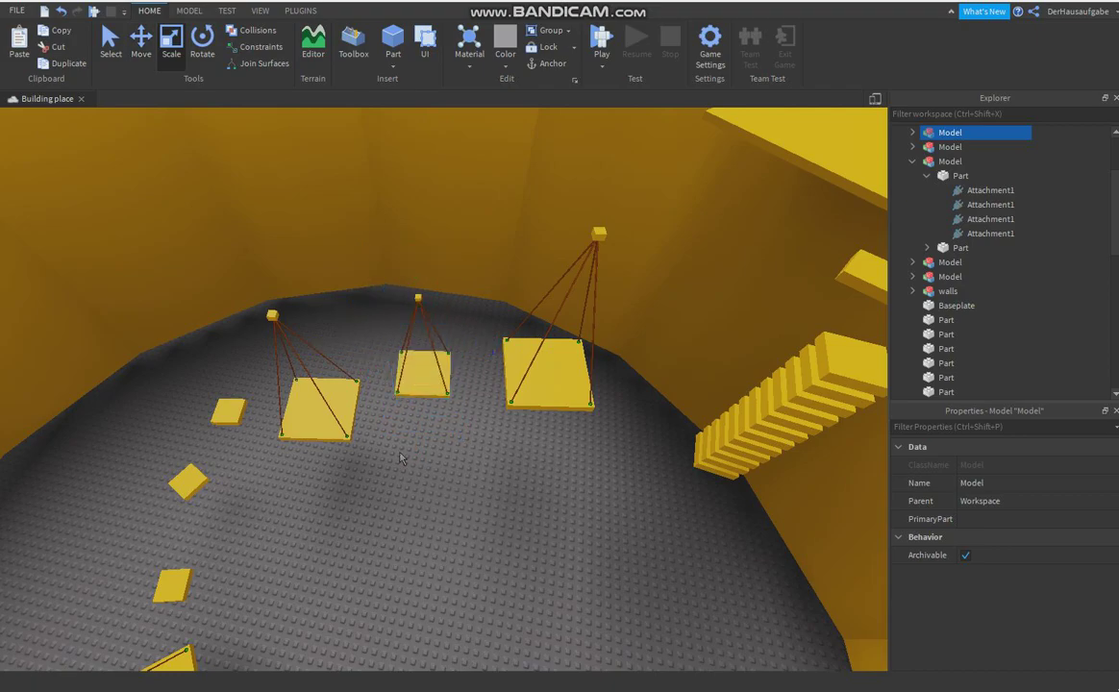
pyautogui.click(405, 466)
pyautogui.moveTo(405, 467); pyautogui.dragTo(411, 464, button='right')
pyautogui.click(400, 443)
pyautogui.moveTo(377, 439); pyautogui.dragTo(367, 408)
pyautogui.moveTo(489, 386); pyautogui.dragTo(495, 387, button='right')
pyautogui.click(500, 393)
pyautogui.moveTo(511, 388); pyautogui.dragTo(488, 352)
pyautogui.click(493, 506)
pyautogui.moveTo(493, 505); pyautogui.dragTo(496, 508, button='right')
# Move the fifth hanging platform closer to the block column and adjust its rotation.
pyautogui.click(399, 456)
pyautogui.click(416, 432)
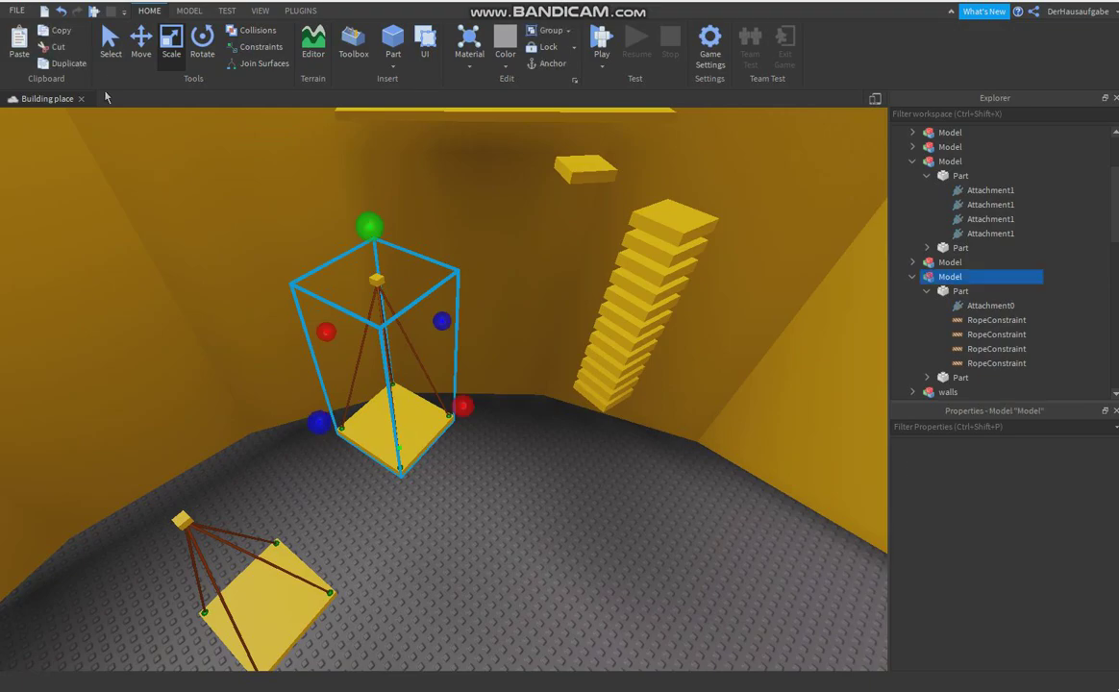
pyautogui.hotkey('ctrl', '2')
pyautogui.moveTo(493, 417); pyautogui.dragTo(542, 435)
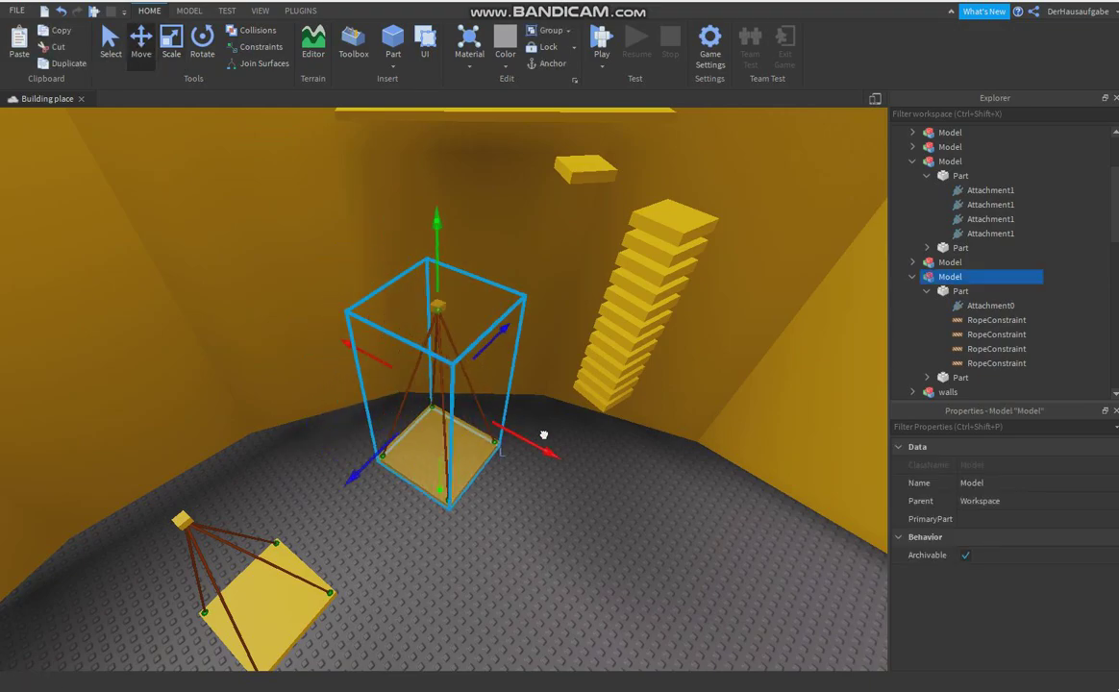
pyautogui.click(199, 46)
pyautogui.moveTo(617, 492); pyautogui.dragTo(566, 566)
pyautogui.moveTo(566, 565); pyautogui.dragTo(567, 559, button='right')
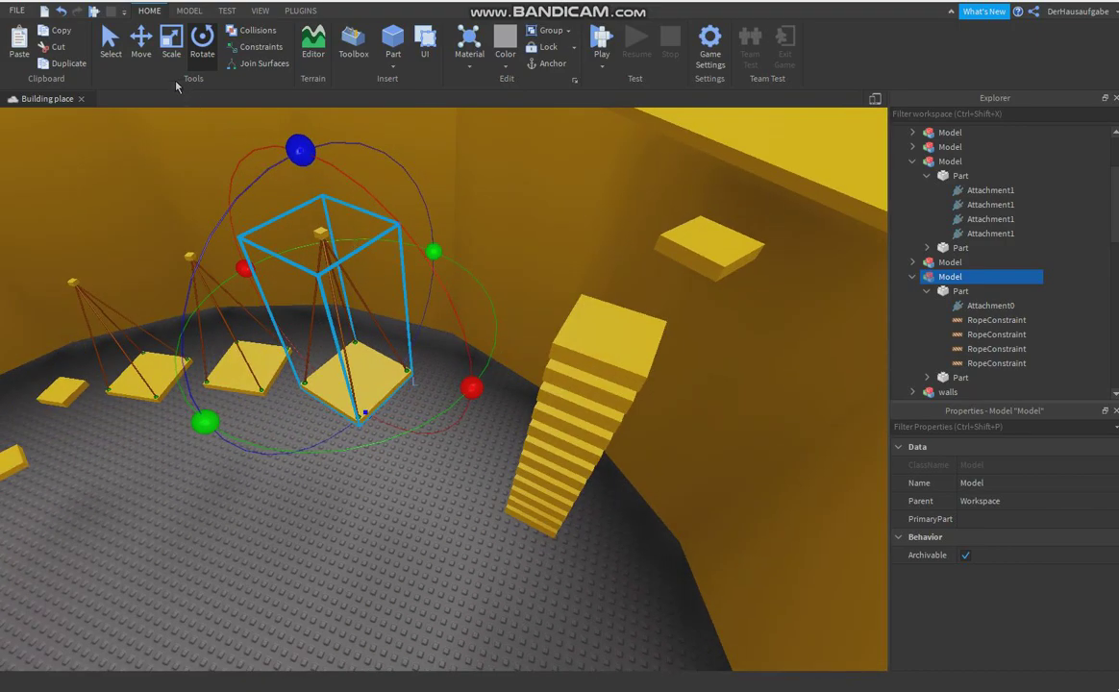
pyautogui.click(141, 46)
pyautogui.moveTo(414, 352); pyautogui.dragTo(470, 383)
# Reposition the fourth hanging platform between its neighbours and rotate it about its vertical axis to follow the curve.
pyautogui.moveTo(470, 383); pyautogui.dragTo(459, 376, button='right')
pyautogui.click(460, 377)
pyautogui.click(460, 376)
pyautogui.moveTo(546, 328); pyautogui.dragTo(562, 330)
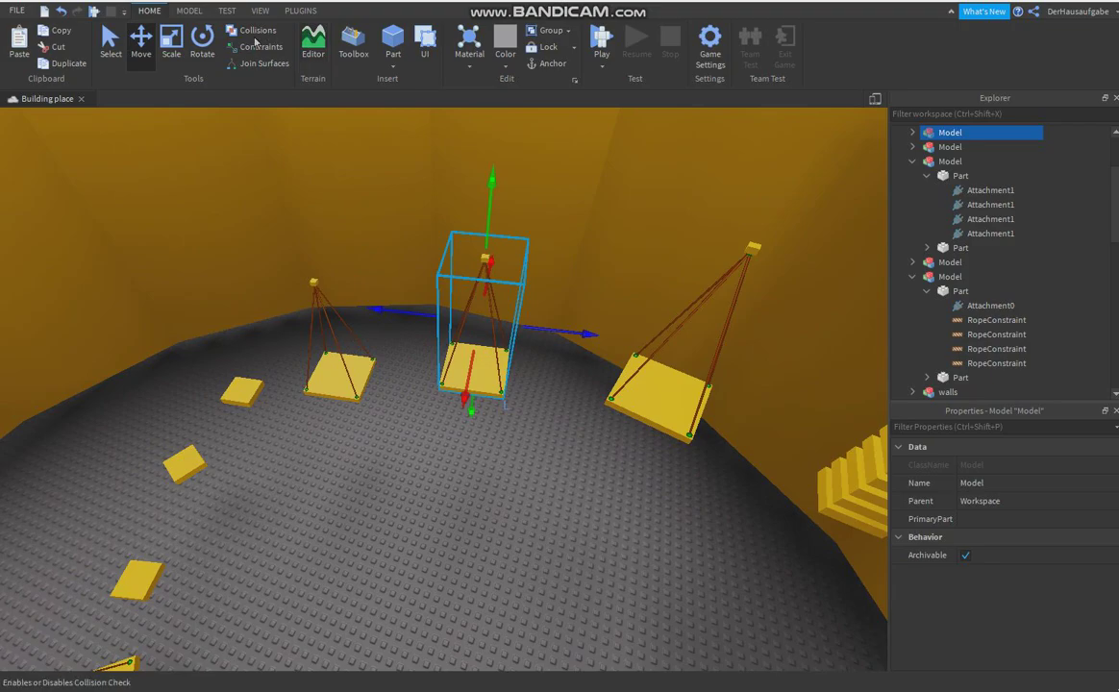
pyautogui.click(204, 48)
pyautogui.moveTo(464, 410); pyautogui.dragTo(431, 423)
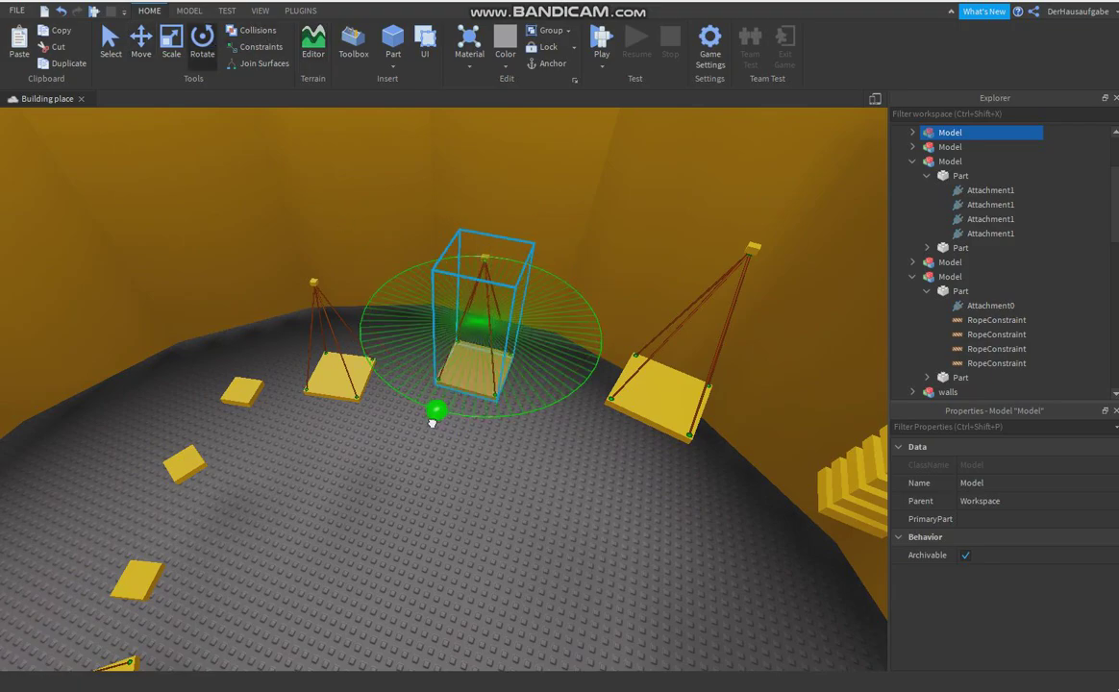
pyautogui.click(429, 424)
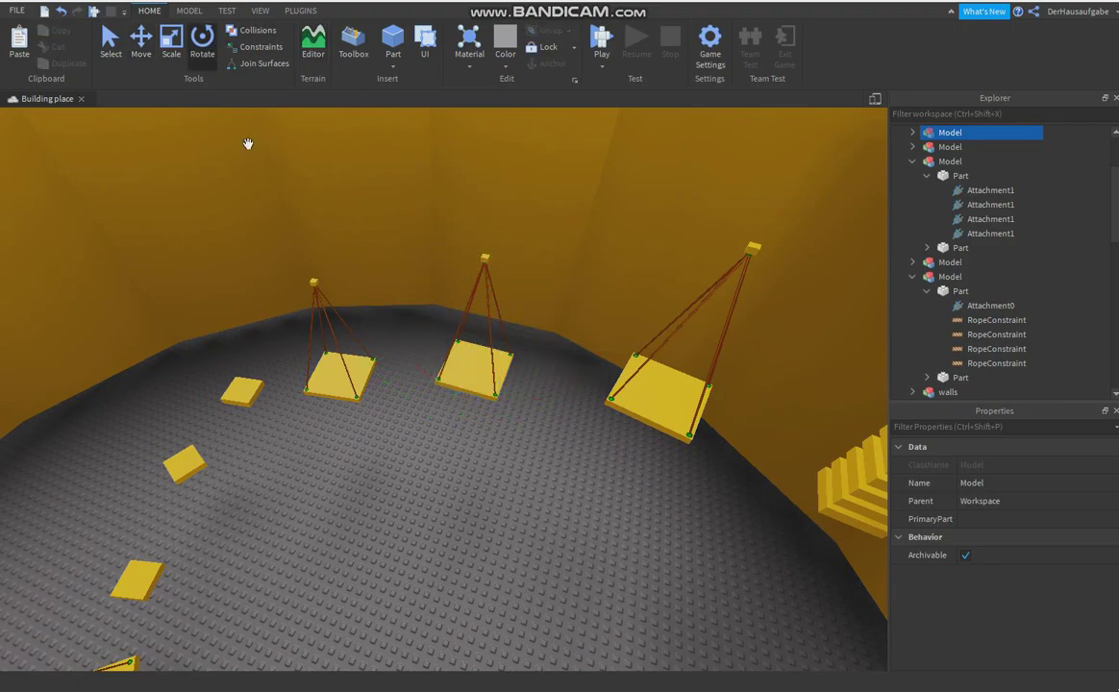
pyautogui.click(466, 374)
pyautogui.moveTo(456, 376); pyautogui.dragTo(444, 386)
pyautogui.click(553, 512)
# Rotate the fifth hanging platform about its vertical axis and shift it slightly toward the fourth one.
pyautogui.moveTo(562, 513); pyautogui.dragTo(552, 516, button='right')
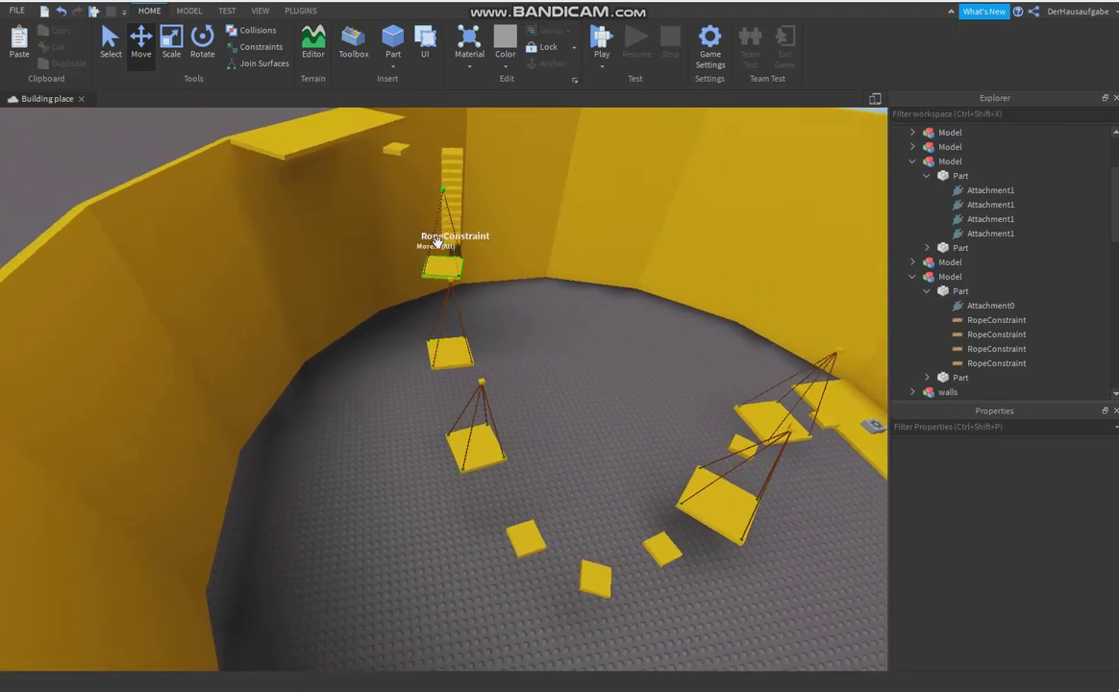
pyautogui.click(445, 269)
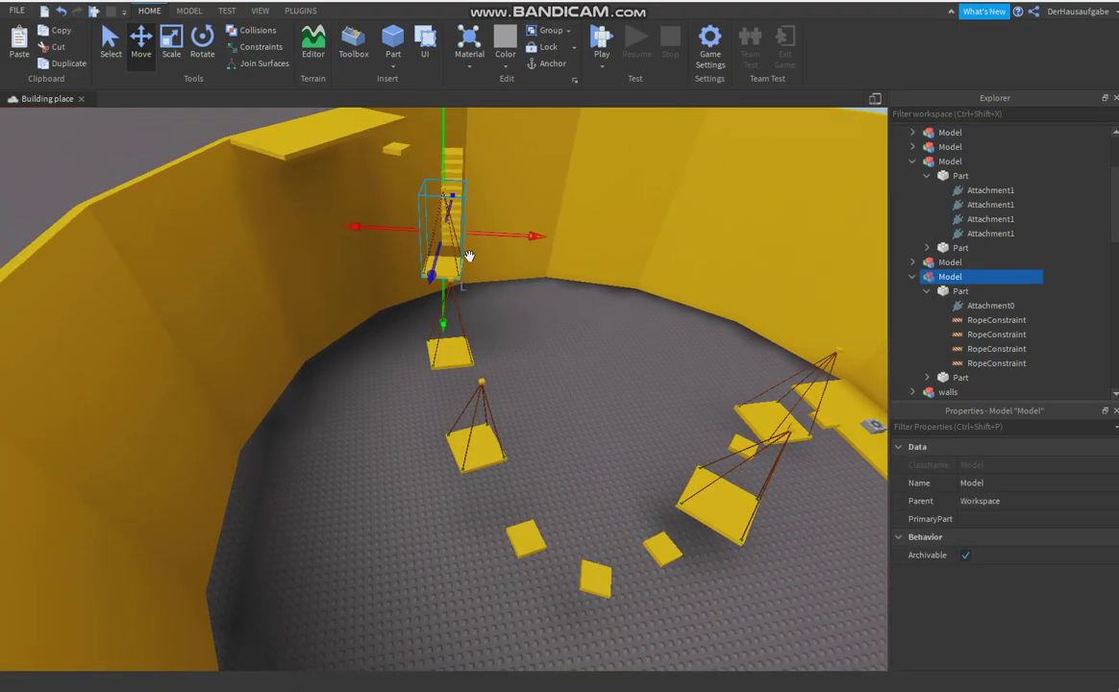
pyautogui.click(204, 48)
pyautogui.moveTo(513, 233); pyautogui.dragTo(512, 229)
pyautogui.moveTo(450, 274); pyautogui.dragTo(449, 289)
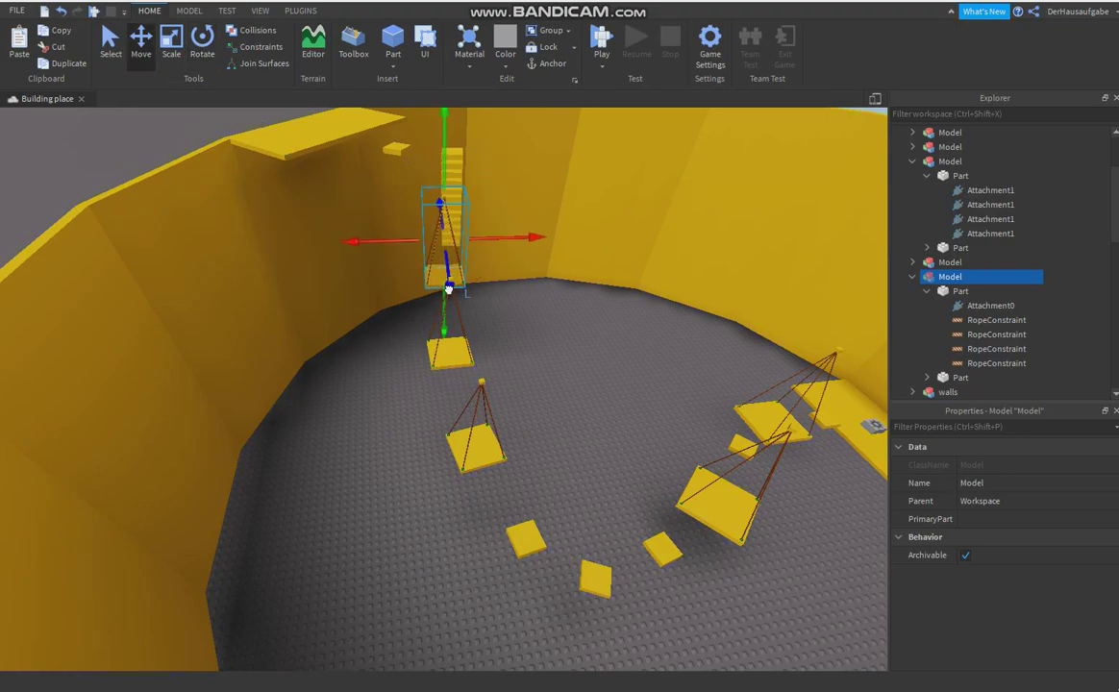
# Playtest the course with the chat hidden, jumping from the spawn across the stepping blocks to the third hanging platform.
pyautogui.click(534, 402)
pyautogui.moveTo(533, 402); pyautogui.dragTo(533, 402, button='right')
pyautogui.press('d')
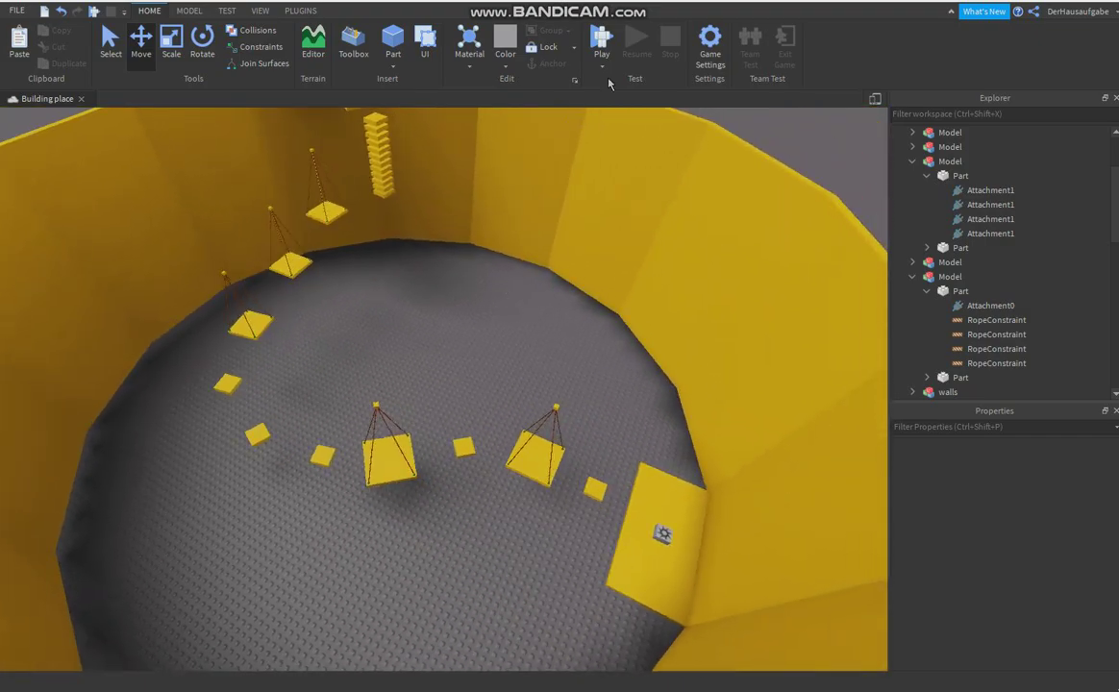
pyautogui.click(606, 40)
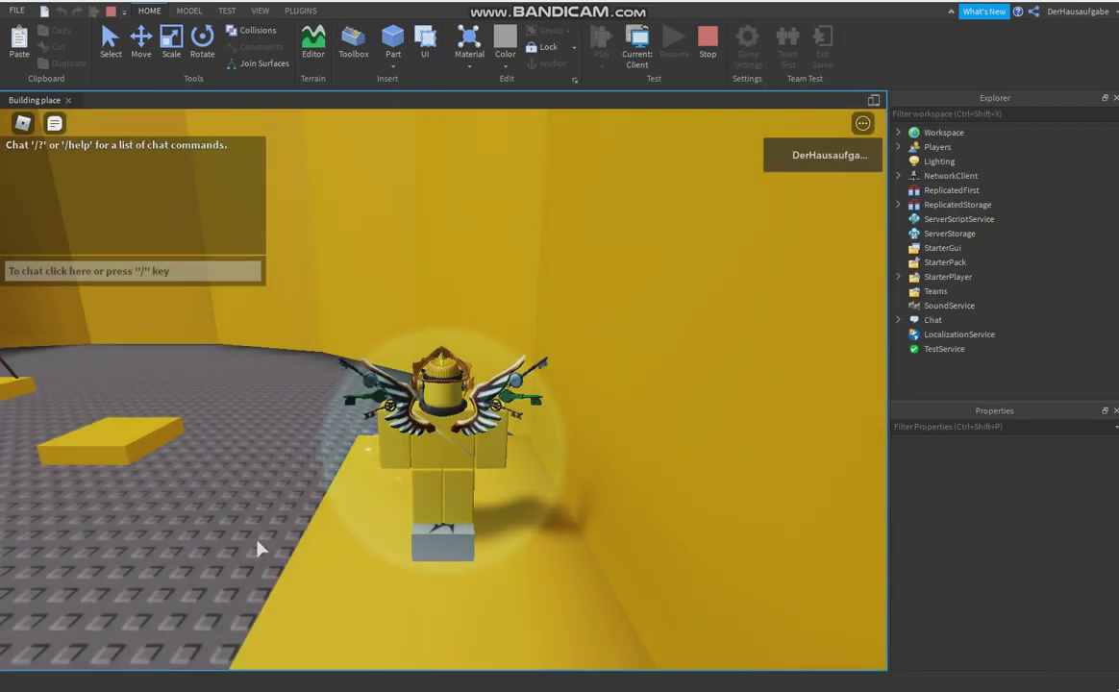
pyautogui.moveTo(489, 425); pyautogui.dragTo(189, 197, button='right')
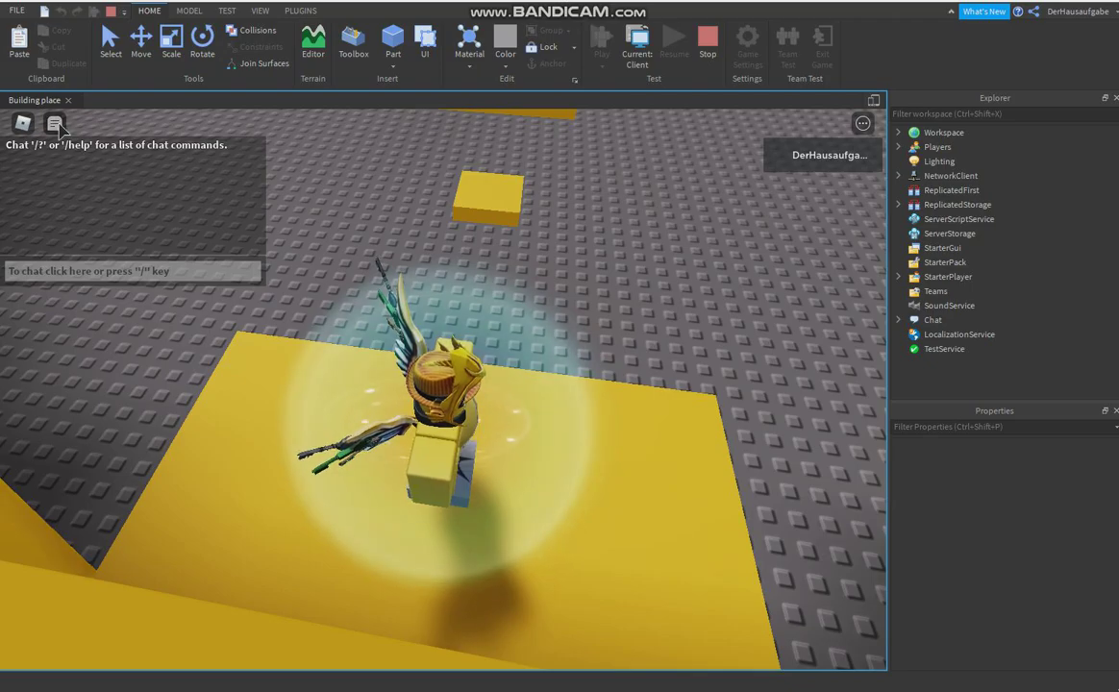
pyautogui.click(60, 125)
pyautogui.moveTo(420, 252); pyautogui.dragTo(420, 252, button='right')
pyautogui.press('w')
pyautogui.press('space')
pyautogui.press('a')
pyautogui.press('w')
pyautogui.press('space')
pyautogui.press('space')
pyautogui.press('w')
pyautogui.press('space')
pyautogui.moveTo(420, 253); pyautogui.dragTo(420, 254, button='right')
pyautogui.press('a')
pyautogui.press('space')
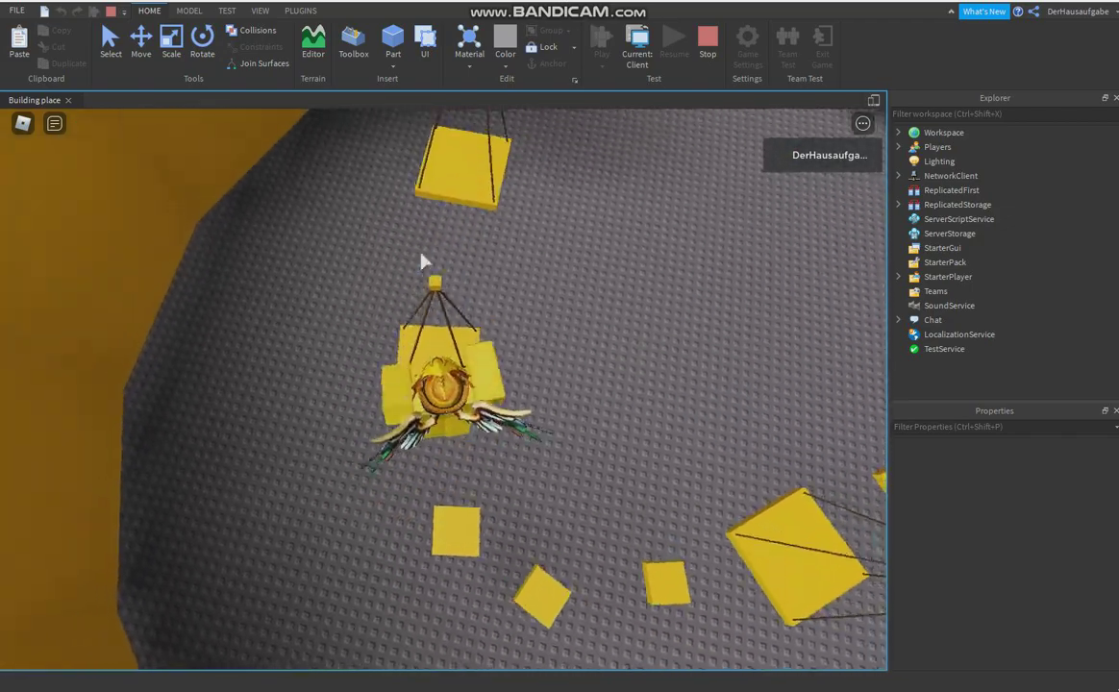
# Jump across the remaining hanging platforms to the block column and test the climb up it.
pyautogui.press('w')
pyautogui.press('space')
pyautogui.press('d')
pyautogui.press('space')
pyautogui.press('a')
pyautogui.press('d')
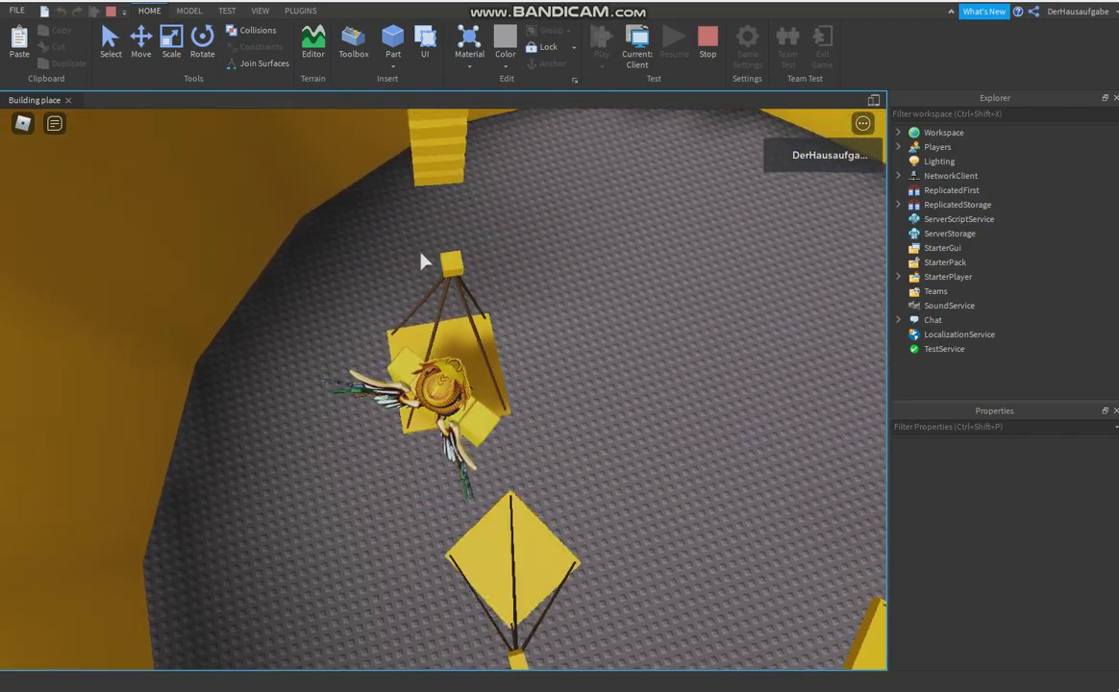
pyautogui.press('w')
pyautogui.press('space')
pyautogui.moveTo(421, 254); pyautogui.dragTo(424, 260, button='right')
pyautogui.press('space')
pyautogui.press('w')
pyautogui.press('space')
pyautogui.press('space')
pyautogui.press('s')
pyautogui.press('d')
pyautogui.press('s')
pyautogui.press('w')
pyautogui.press('space')
pyautogui.press('space')
pyautogui.press('space')
pyautogui.press('space')
pyautogui.press('space')
pyautogui.press('space')
pyautogui.press('space')
pyautogui.press('space')
# Jump down over the course onto the baseplate with the camera's mouse lock on, and release the lock.
pyautogui.press('w')
pyautogui.press('space')
pyautogui.press('space')
pyautogui.press('shift')
pyautogui.press('space')
pyautogui.press('a')
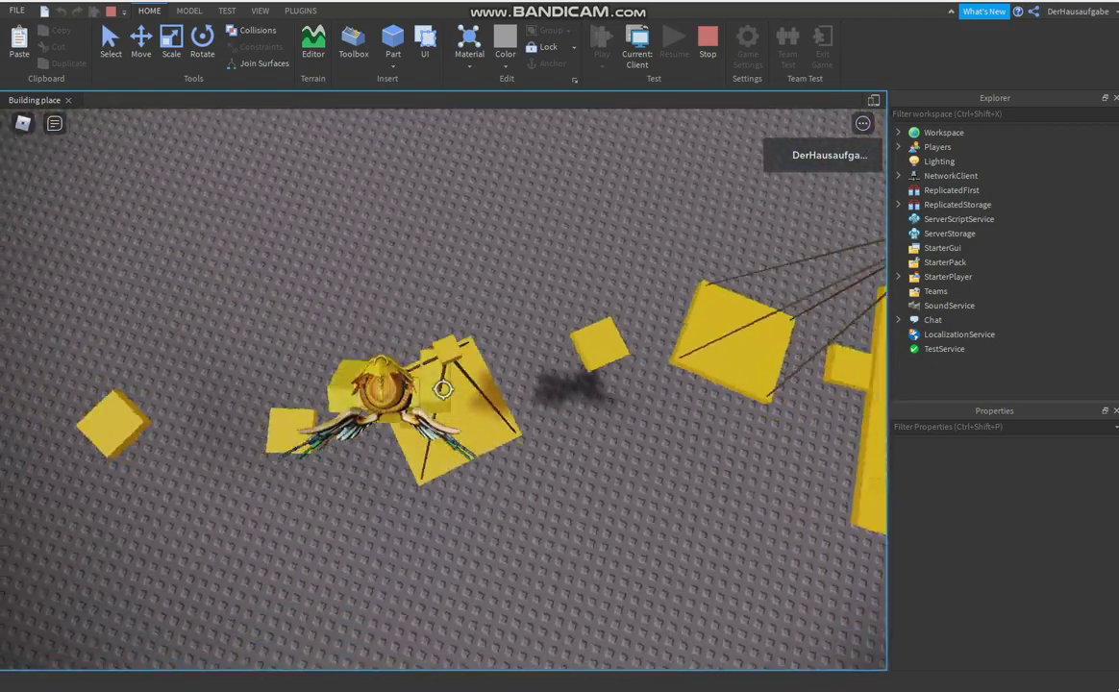
pyautogui.press('space')
pyautogui.press('w')
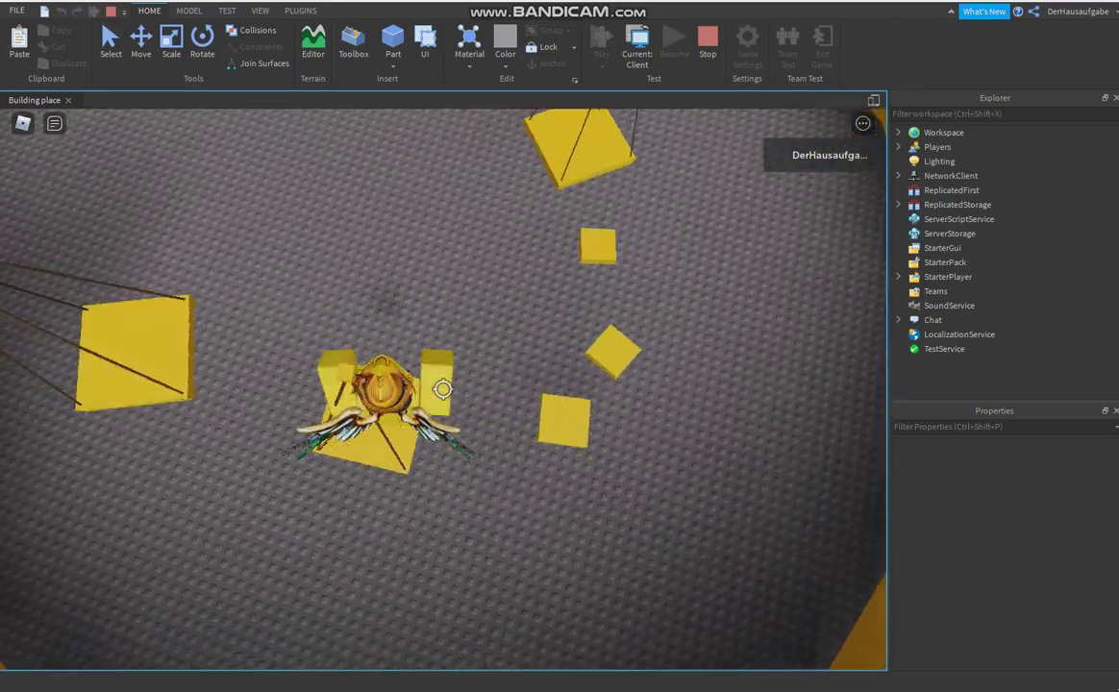
pyautogui.press('w')
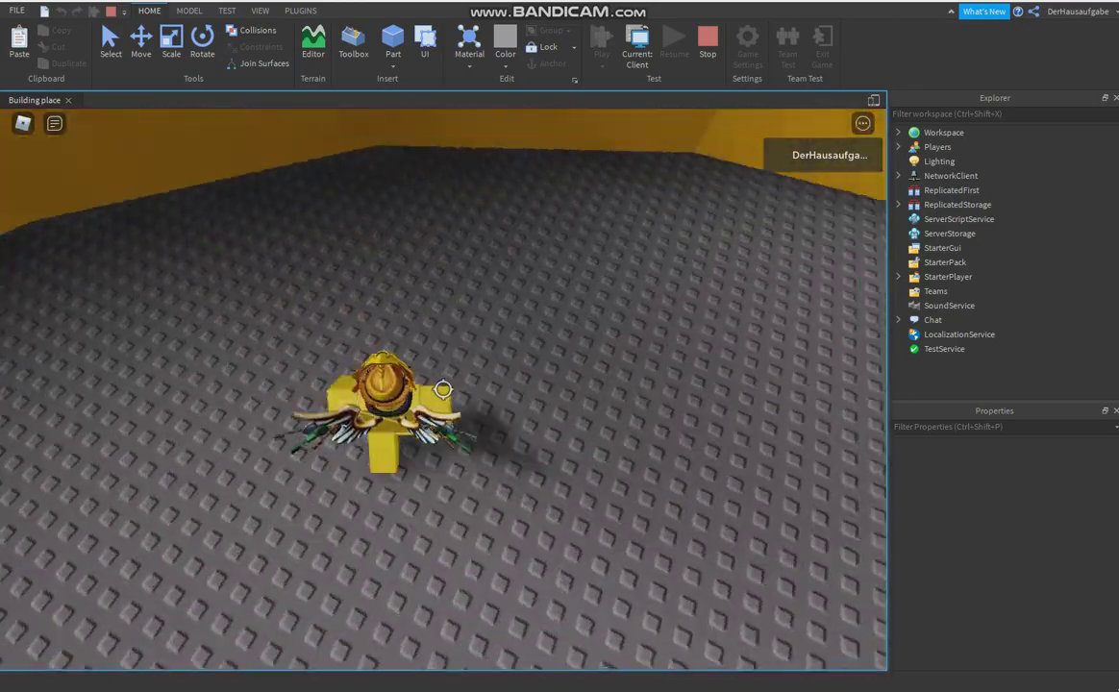
pyautogui.press('shift')
pyautogui.moveTo(446, 396); pyautogui.dragTo(446, 396, button='right')
pyautogui.press('s')
pyautogui.press('space')
pyautogui.press('s')
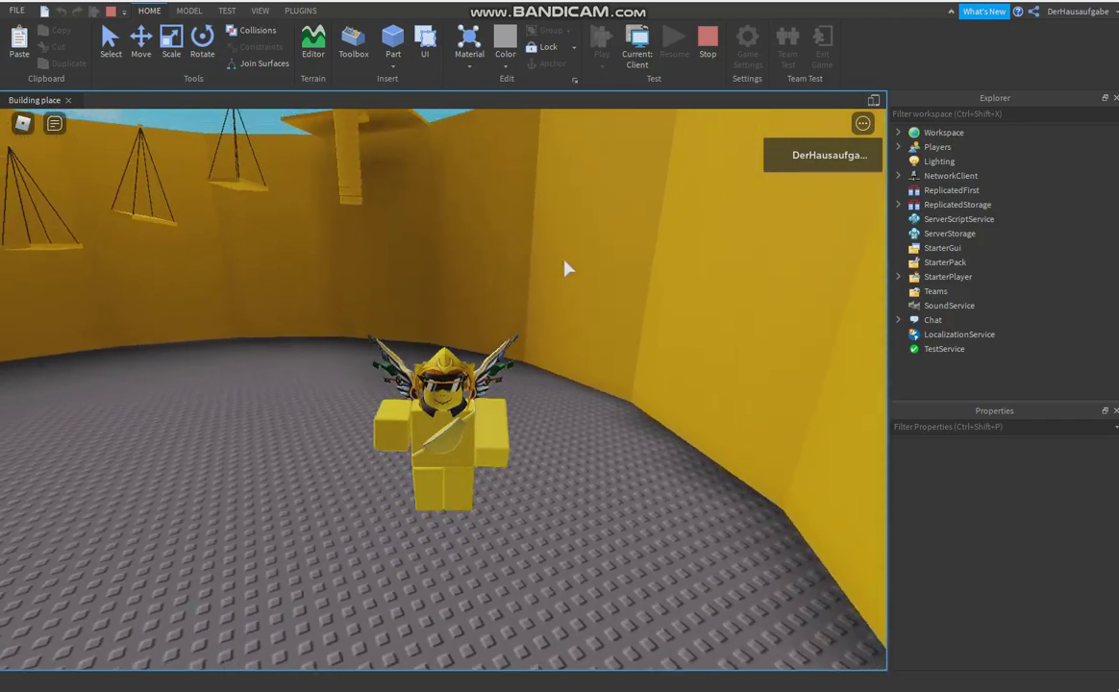
# Send "^^" in the game chat and end the playtest.
pyautogui.moveTo(567, 269); pyautogui.dragTo(567, 268, button='right')
pyautogui.press('/')
pyautogui.write('^^')
pyautogui.press('Return')
pyautogui.press('a')
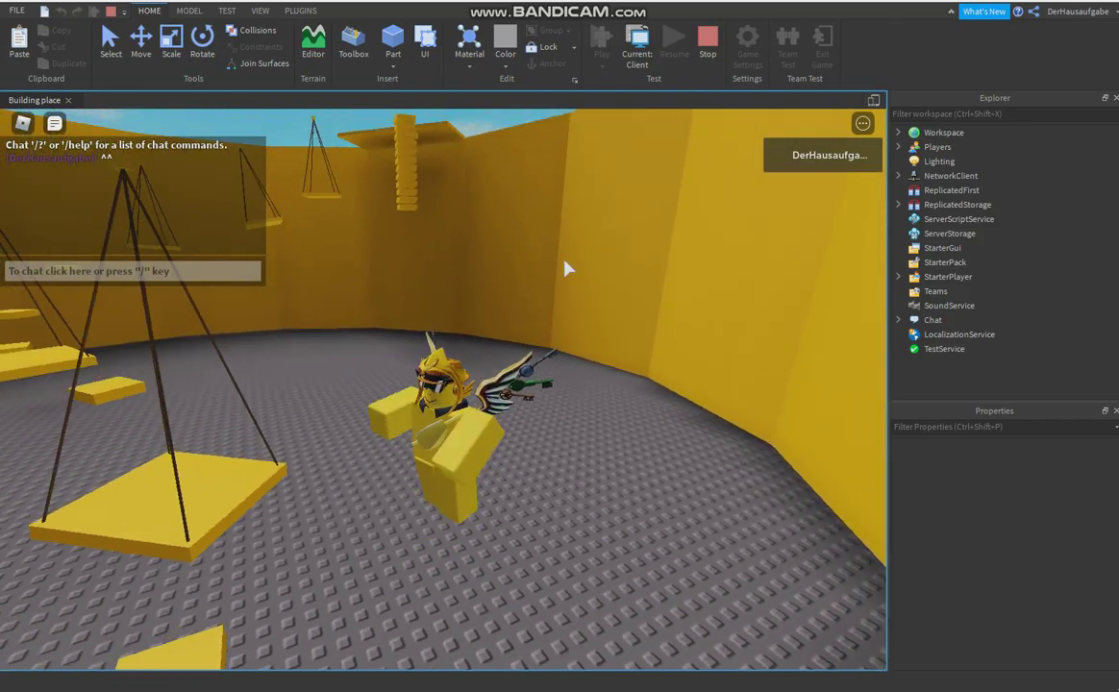
pyautogui.press('s')
pyautogui.click(707, 50)
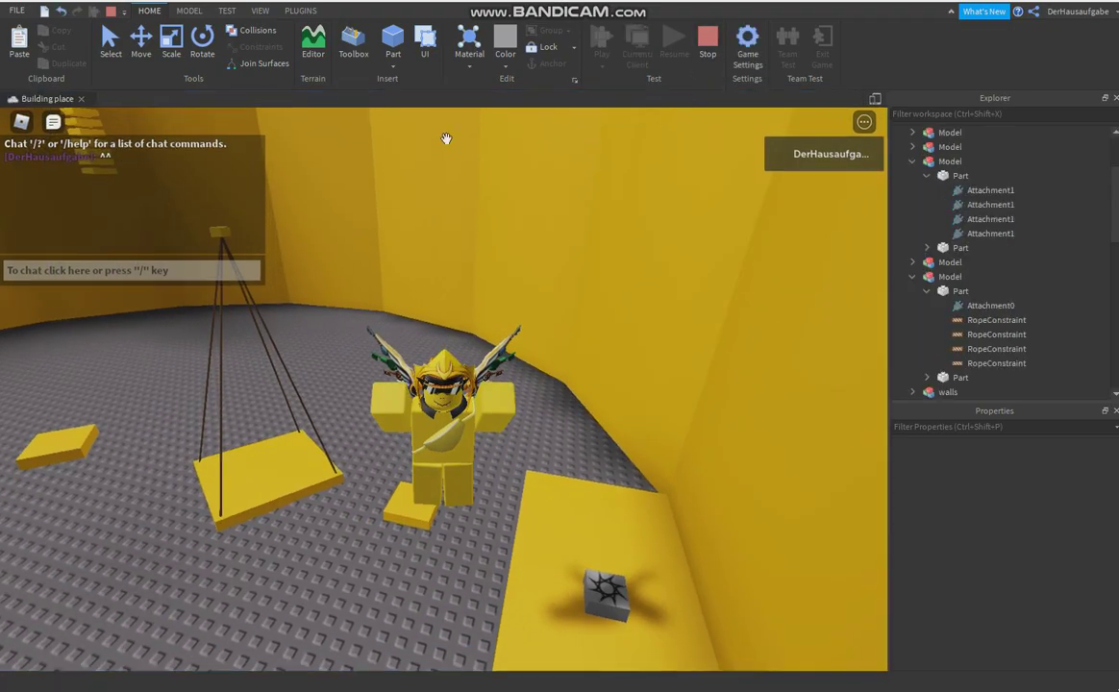
# Move the SpawnLocation from the start platform onto the baseplate outside the walls.
pyautogui.moveTo(509, 387); pyautogui.dragTo(509, 388, button='right')
pyautogui.press('d')
pyautogui.click(465, 473)
pyautogui.press('s')
pyautogui.press('d')
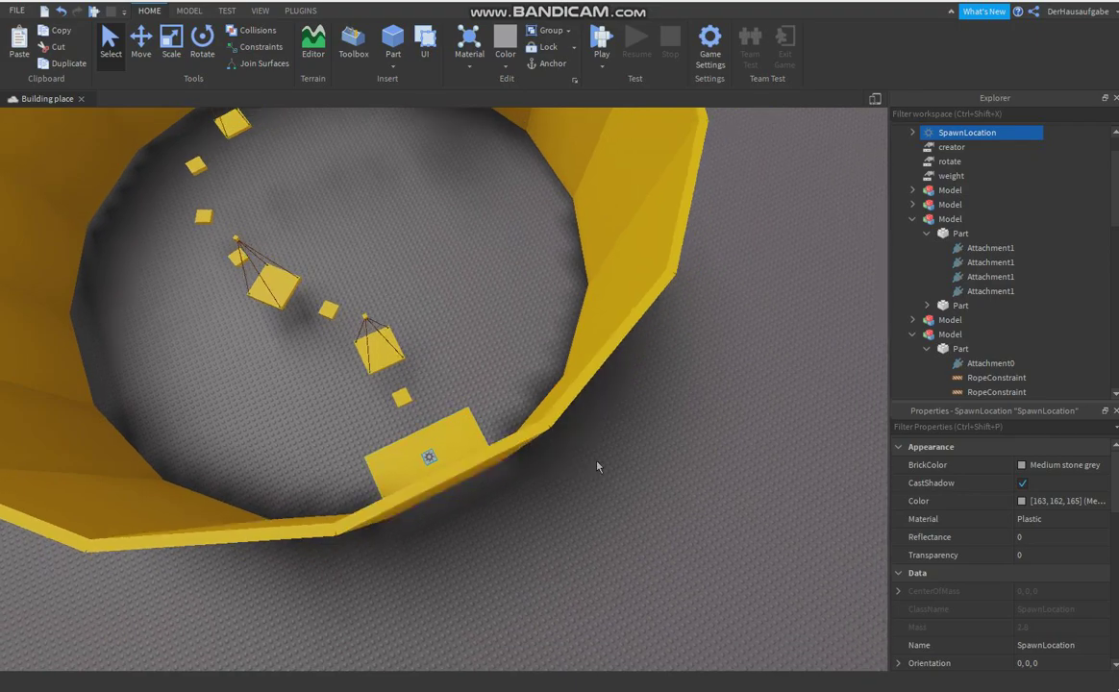
pyautogui.click(142, 50)
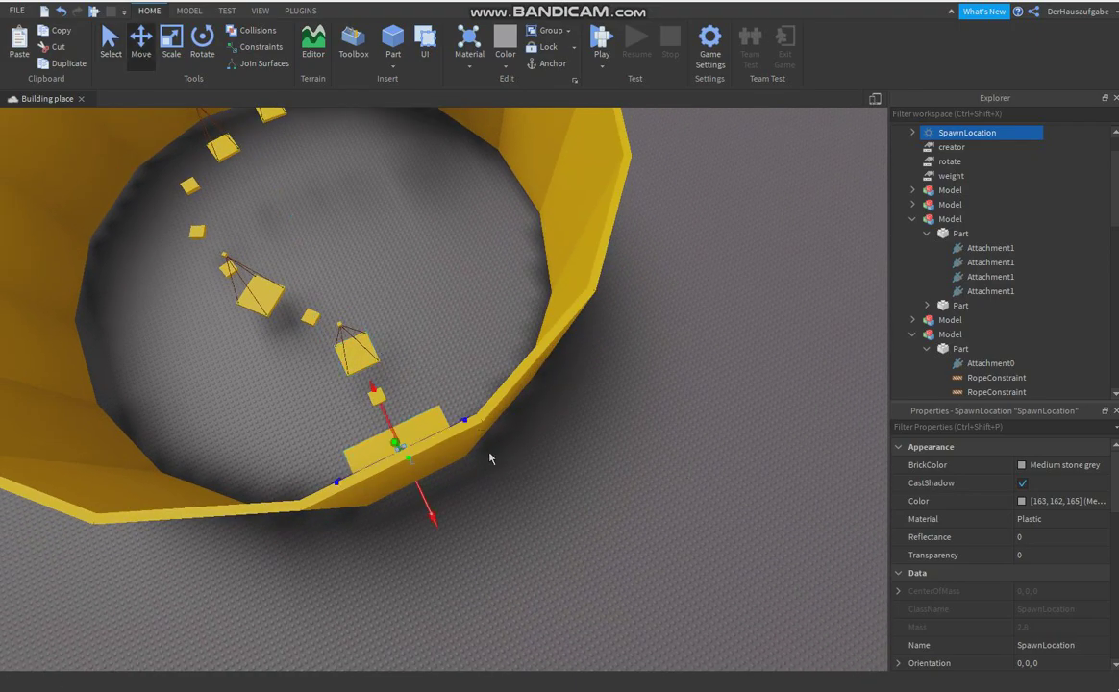
pyautogui.moveTo(627, 380); pyautogui.dragTo(713, 337)
pyautogui.moveTo(685, 393); pyautogui.dragTo(875, 548)
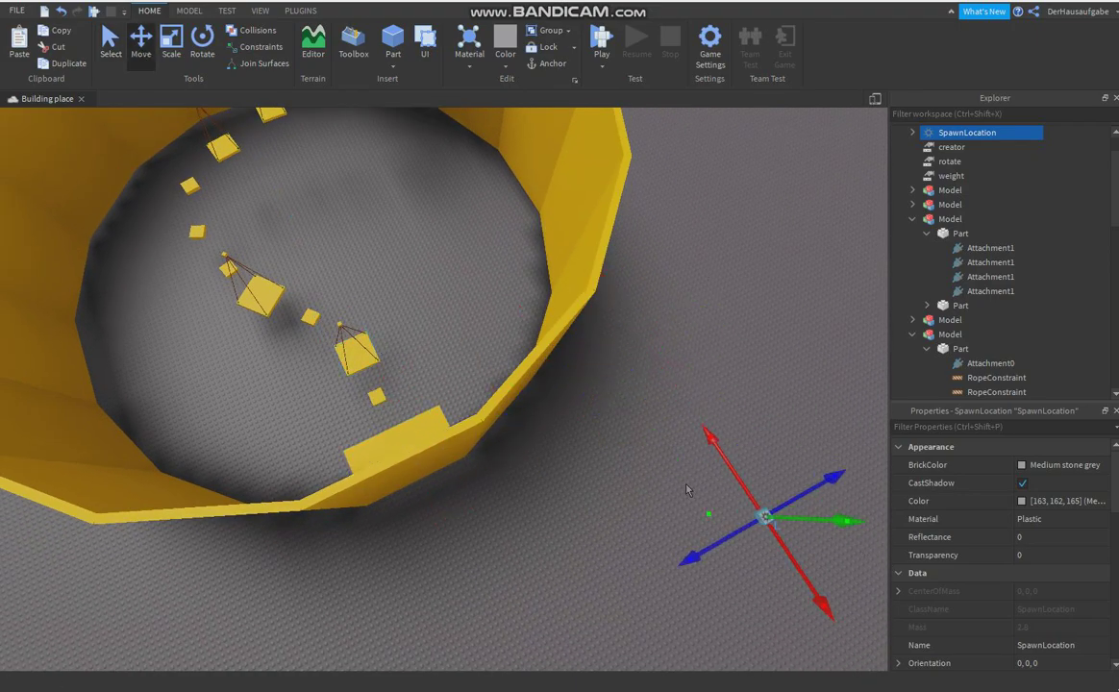
pyautogui.click(686, 489)
# Group the first two stepping blocks and first two hanging platforms into a model named PartA.
pyautogui.click(113, 53)
pyautogui.moveTo(425, 230); pyautogui.dragTo(425, 223, button='right')
pyautogui.scroll(5, 425, 223)
pyautogui.moveTo(533, 499); pyautogui.dragTo(539, 497, button='right')
pyautogui.click(538, 497)
pyautogui.scroll(-5, 539, 498)
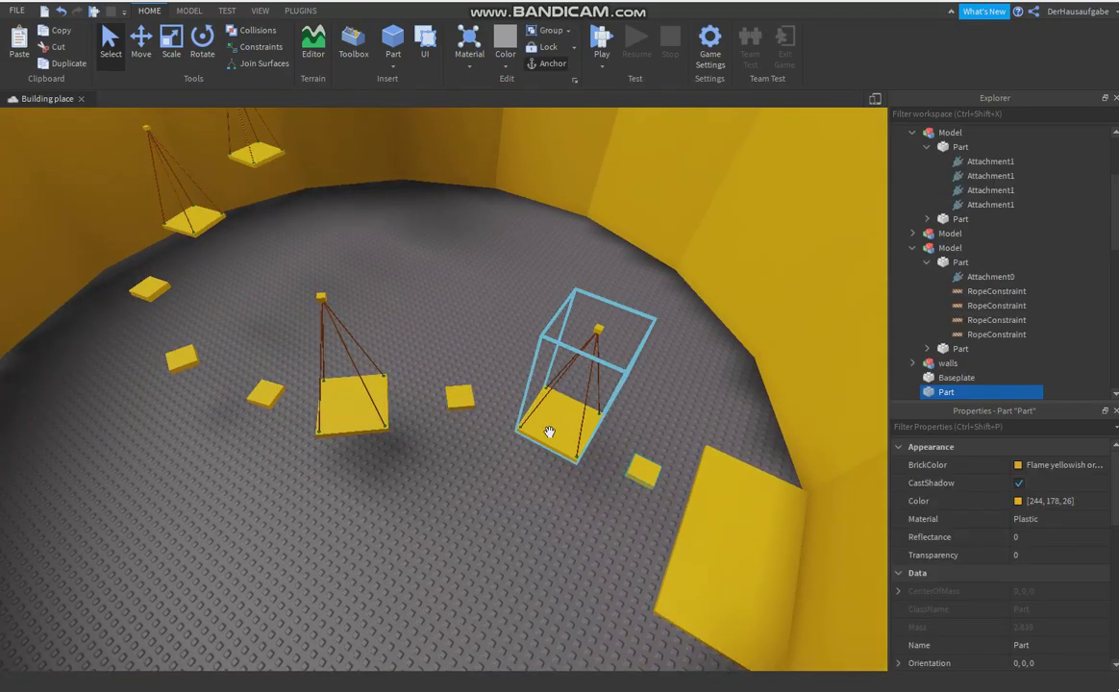
pyautogui.click(550, 430)
pyautogui.keyDown('ctrl'); pyautogui.click(463, 396); pyautogui.keyUp('ctrl')
pyautogui.keyDown('ctrl'); pyautogui.click(351, 409); pyautogui.keyUp('ctrl')
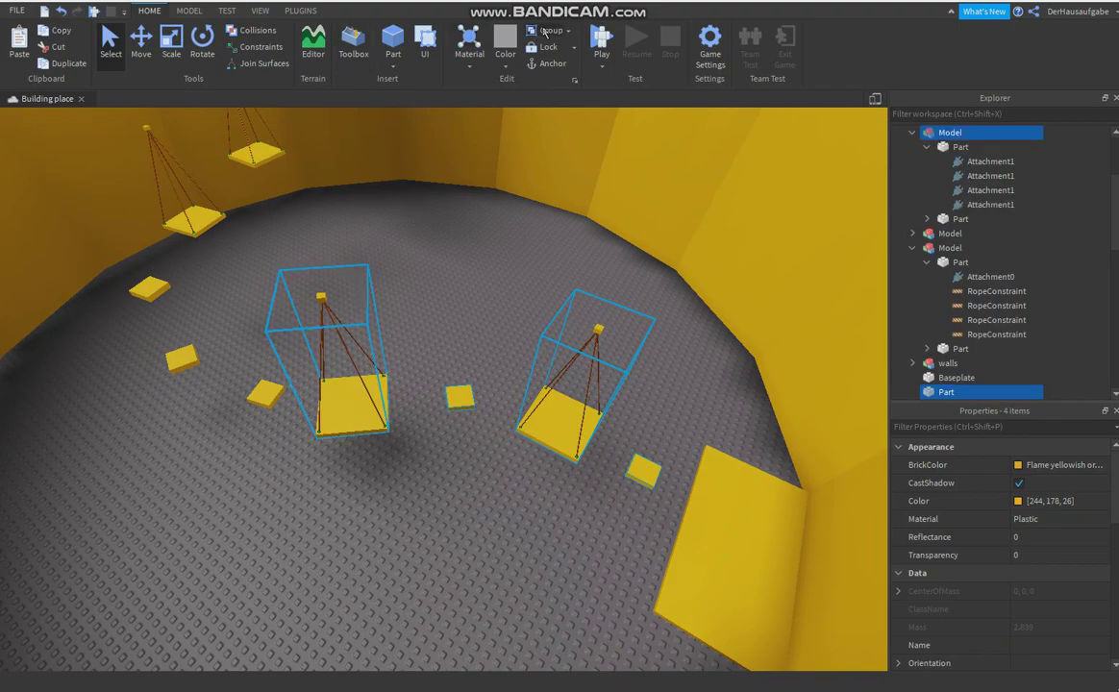
pyautogui.click(546, 32)
pyautogui.click(1001, 482)
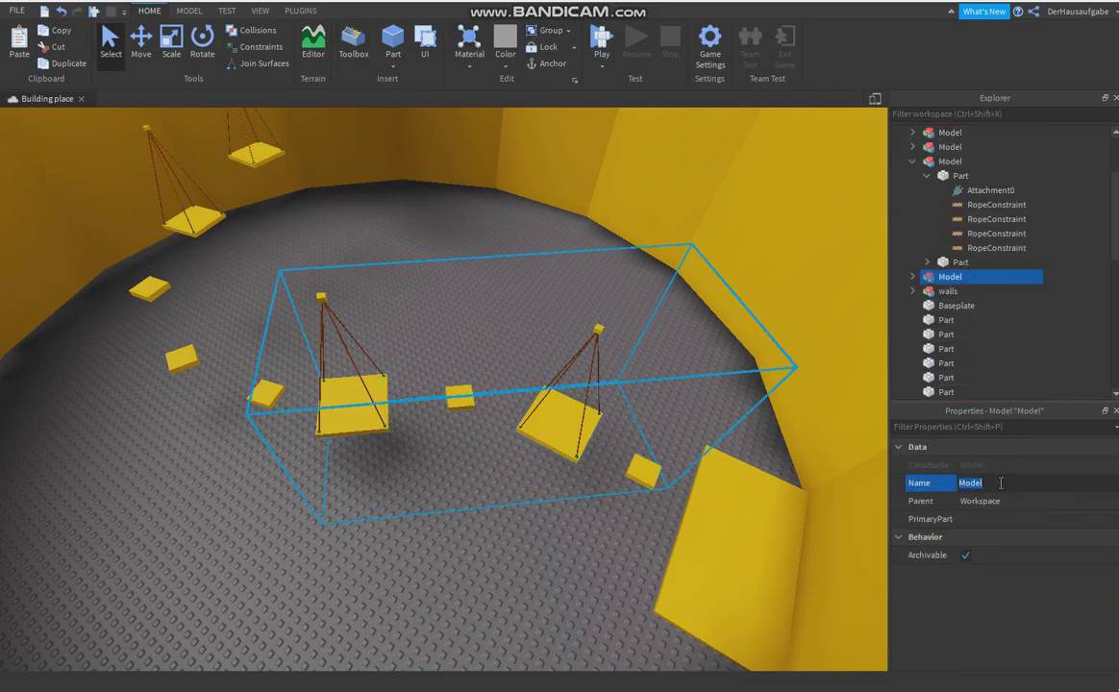
pyautogui.press('Return')
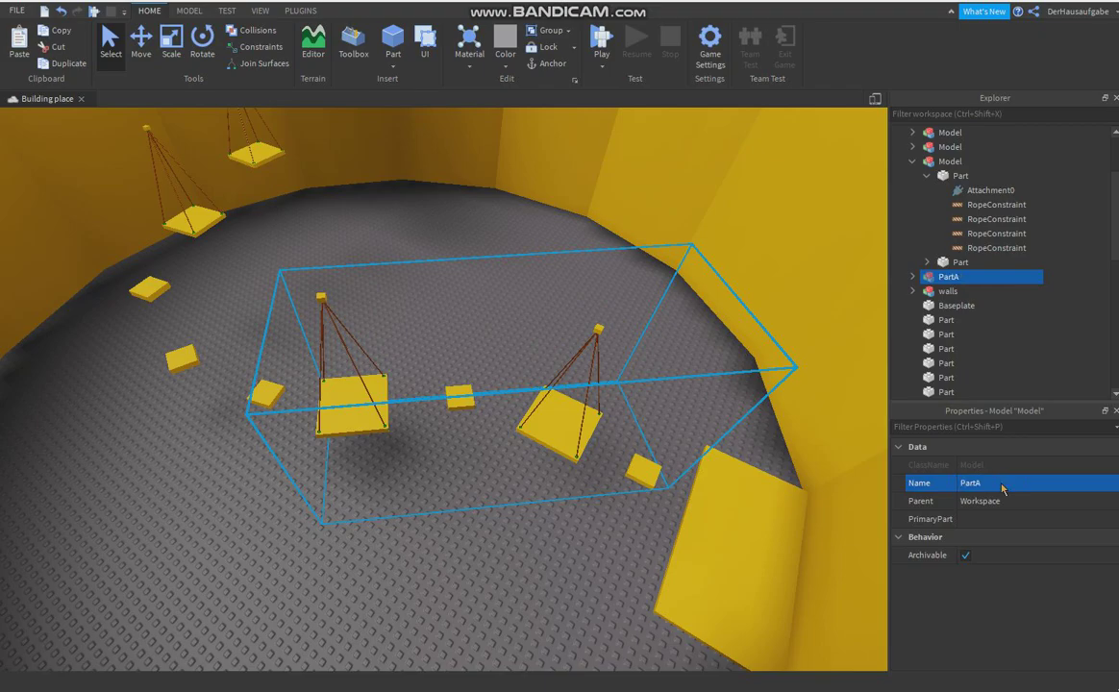
# Group the three stepping blocks after the second hanging platform into a model named PartB.
pyautogui.click(466, 536)
pyautogui.press('a')
pyautogui.moveTo(466, 536); pyautogui.dragTo(466, 537, button='right')
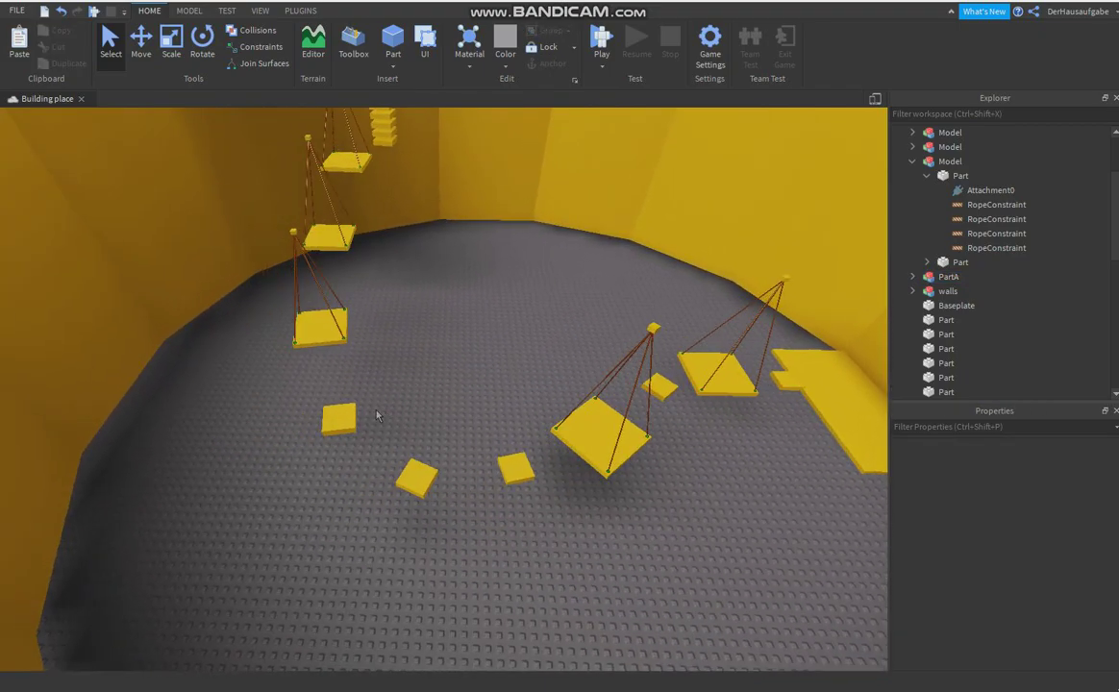
pyautogui.click(341, 415)
pyautogui.keyDown('ctrl'); pyautogui.click(417, 477); pyautogui.keyUp('ctrl')
pyautogui.keyDown('ctrl'); pyautogui.click(519, 475); pyautogui.keyUp('ctrl')
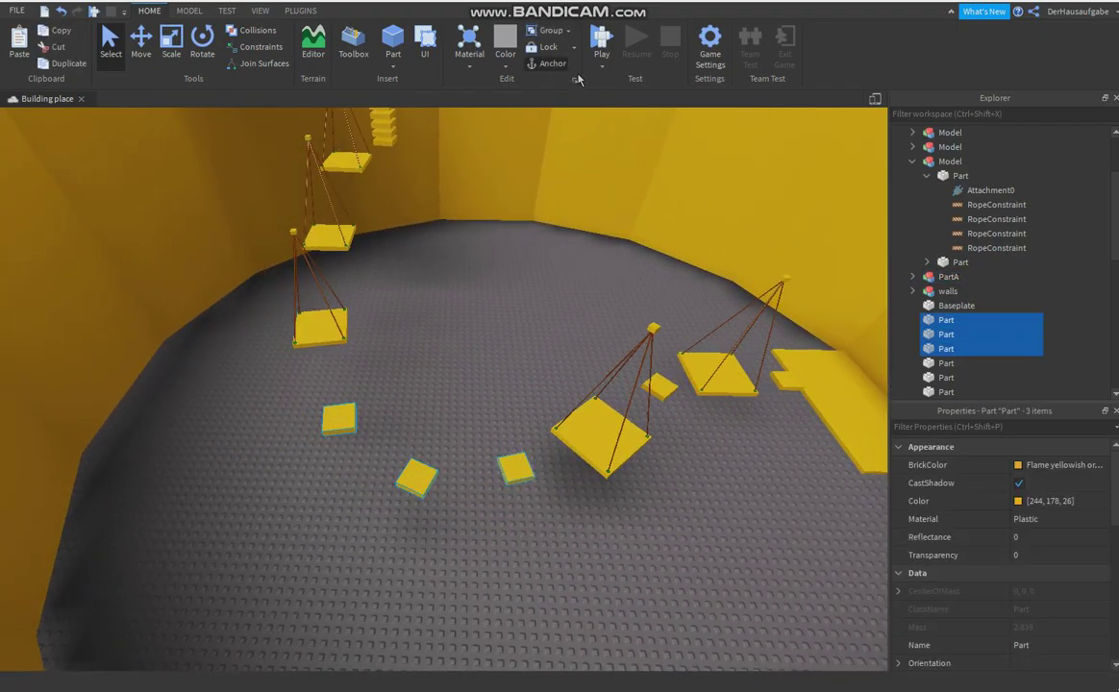
pyautogui.click(545, 31)
pyautogui.click(1050, 482)
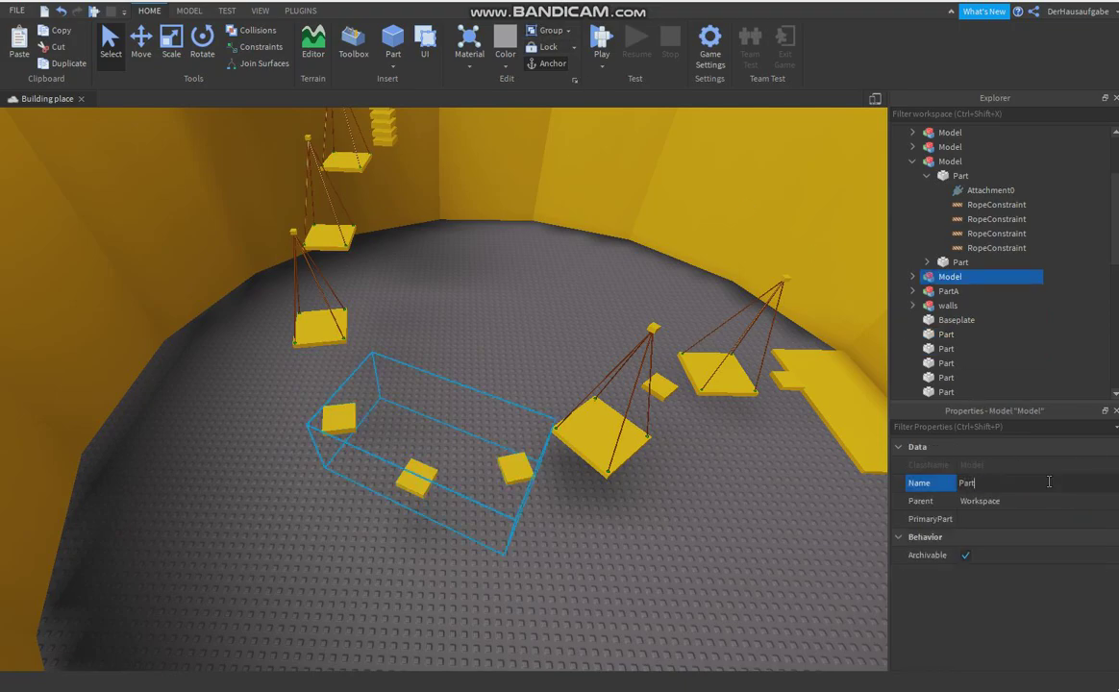
pyautogui.click(472, 306)
# Group the three hanging platforms before the block column into a model named PartC.
pyautogui.press('d')
pyautogui.moveTo(468, 307); pyautogui.dragTo(466, 308, button='right')
pyautogui.click(400, 357)
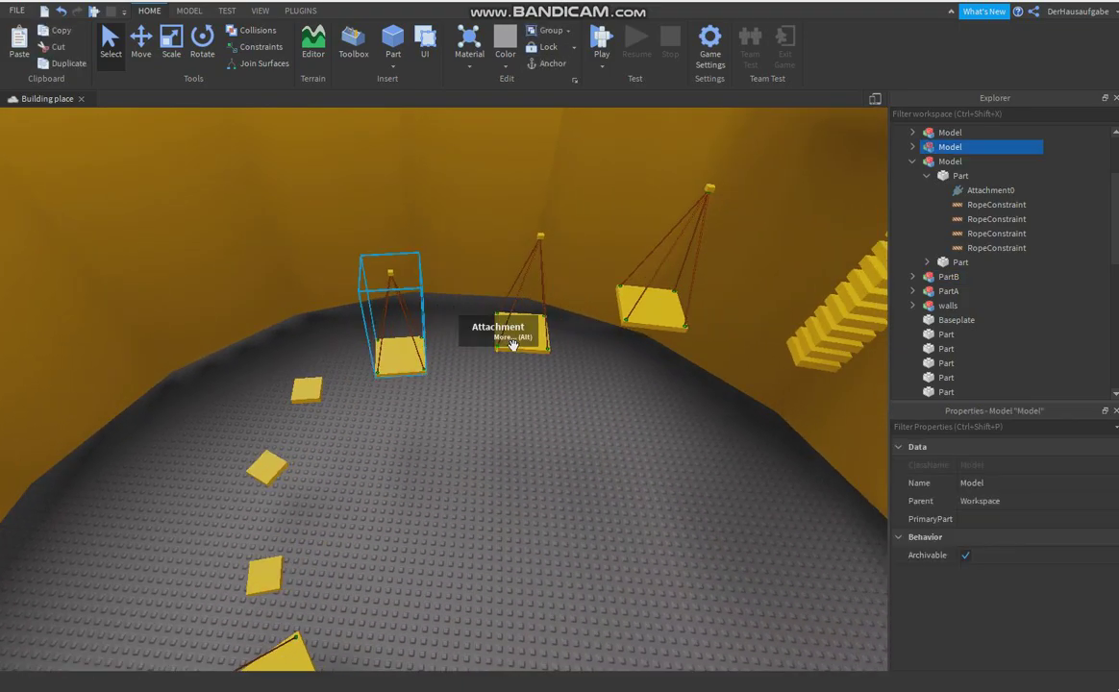
pyautogui.keyDown('ctrl'); pyautogui.click(516, 340); pyautogui.keyUp('ctrl')
pyautogui.keyDown('ctrl'); pyautogui.click(657, 313); pyautogui.keyUp('ctrl')
pyautogui.moveTo(655, 312); pyautogui.dragTo(656, 311, button='right')
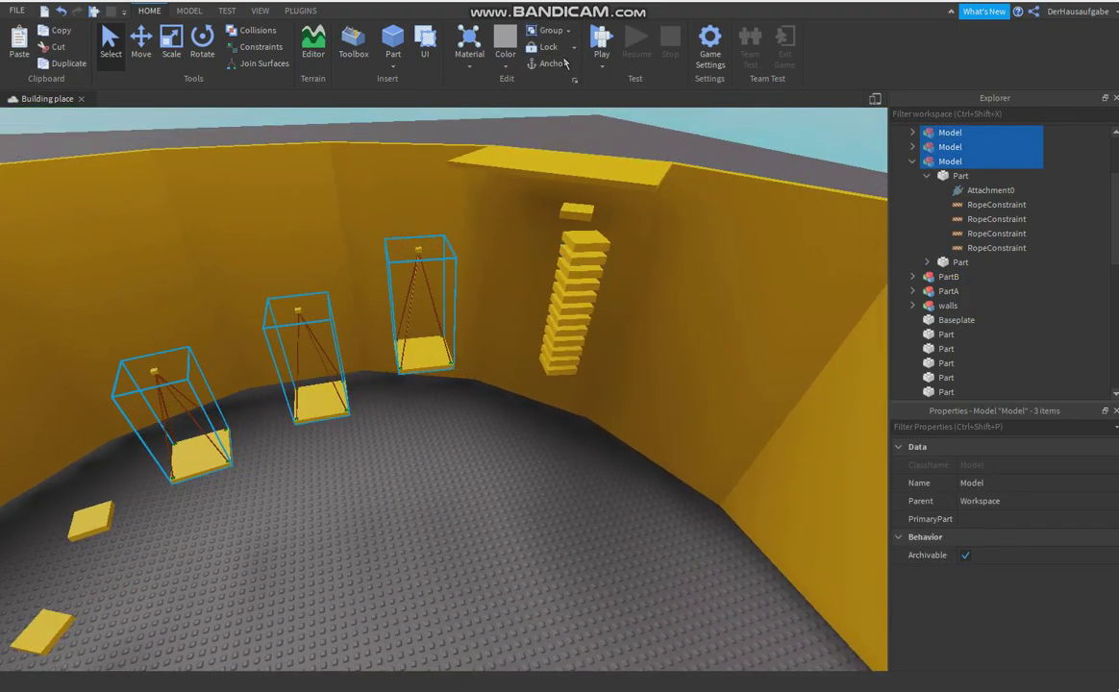
pyautogui.click(554, 36)
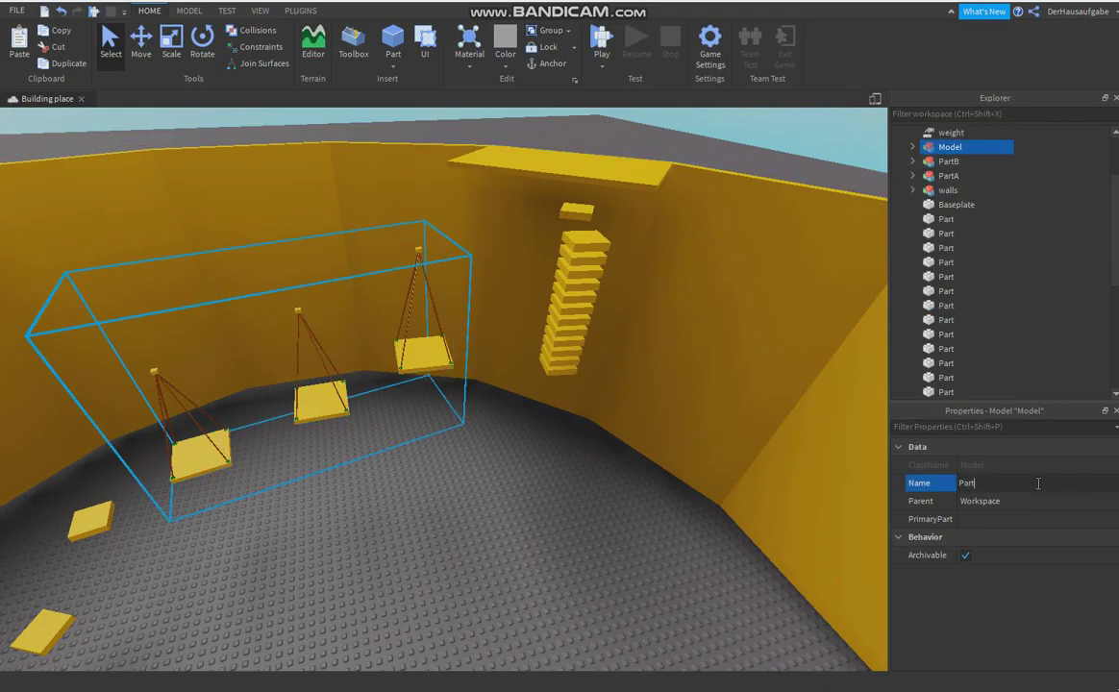
pyautogui.press('Return')
pyautogui.click(507, 565)
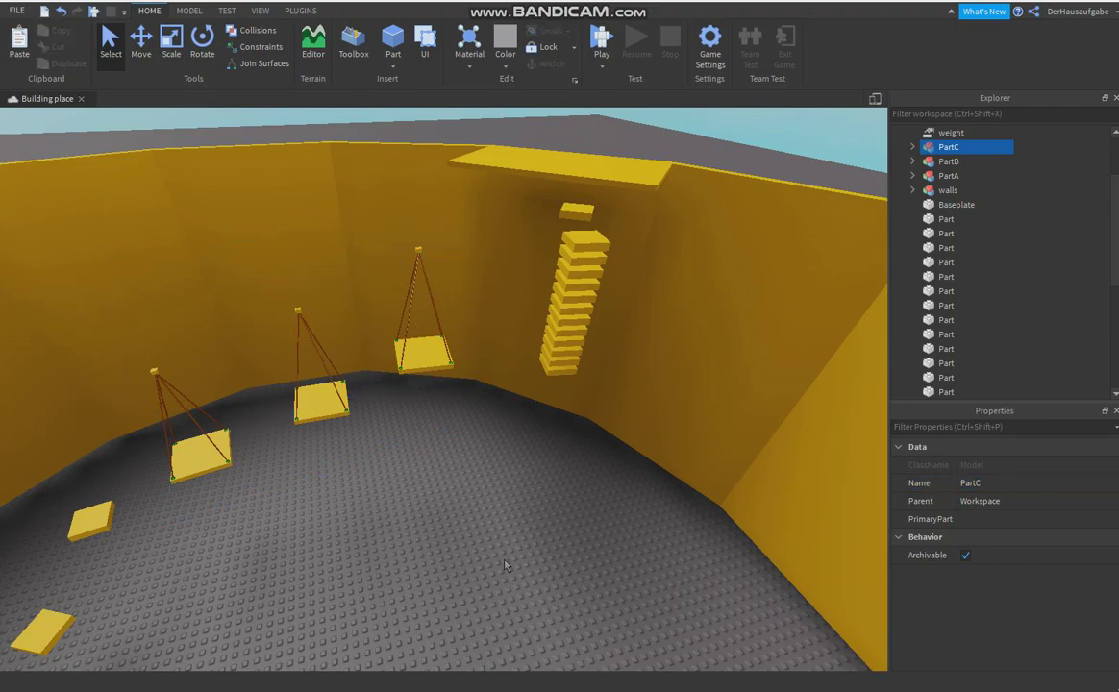
# Select all the stacked parts of the block column and group them into one model.
pyautogui.moveTo(507, 564); pyautogui.dragTo(506, 565, button='right')
pyautogui.press('d')
pyautogui.press('a')
pyautogui.moveTo(416, 548); pyautogui.dragTo(420, 545, button='right')
pyautogui.moveTo(471, 471); pyautogui.dragTo(613, 357)
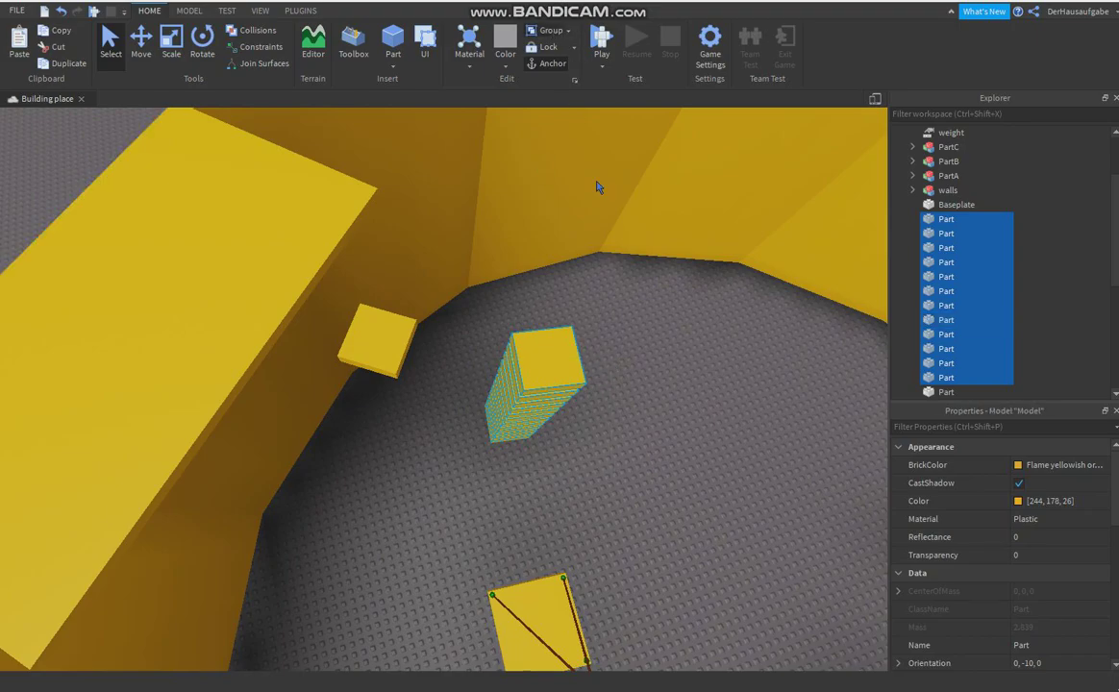
pyautogui.click(638, 479)
# Group the block column model with the single block beside the stop platform into a model named Ending.
pyautogui.click(541, 407)
pyautogui.keyDown('ctrl'); pyautogui.click(383, 359); pyautogui.keyUp('ctrl')
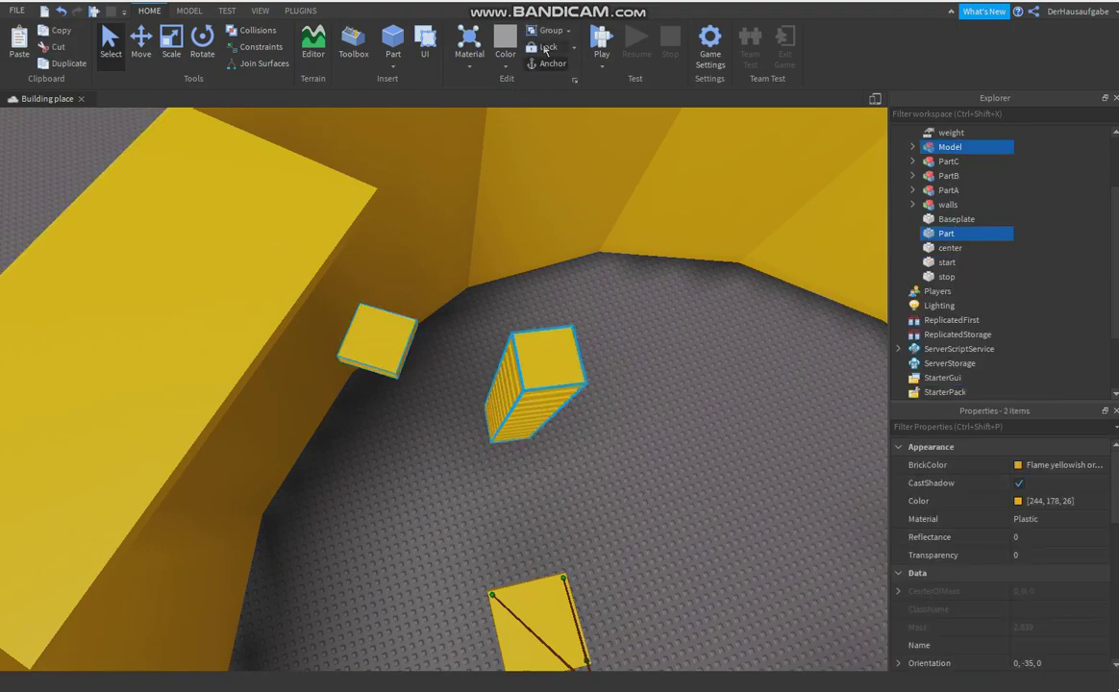
pyautogui.hotkey('ctrl', 'g')
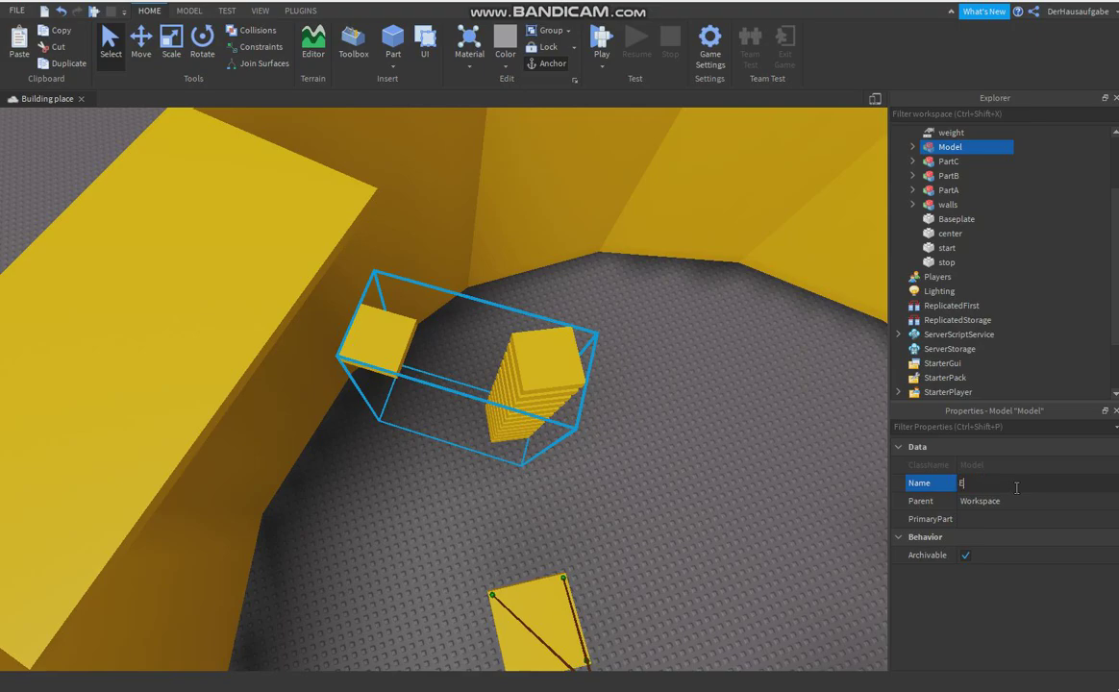
pyautogui.press('Return')
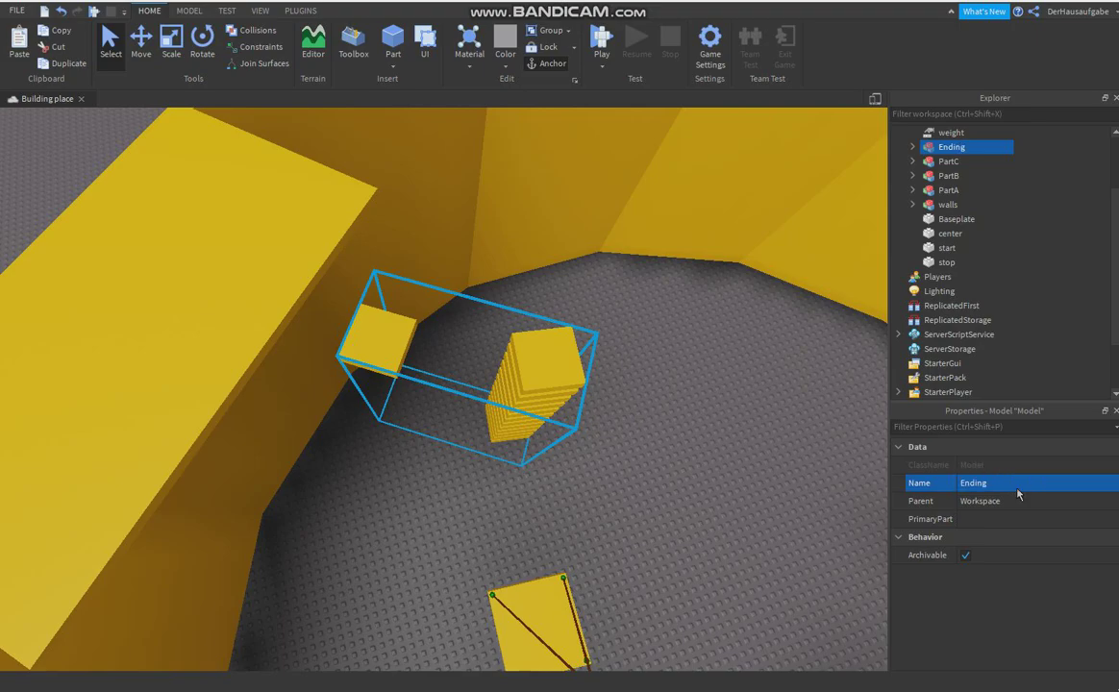
pyautogui.click(720, 443)
pyautogui.moveTo(719, 443); pyautogui.dragTo(713, 437, button='right')
pyautogui.scroll(-6, 483, 289)
pyautogui.click(421, 569)
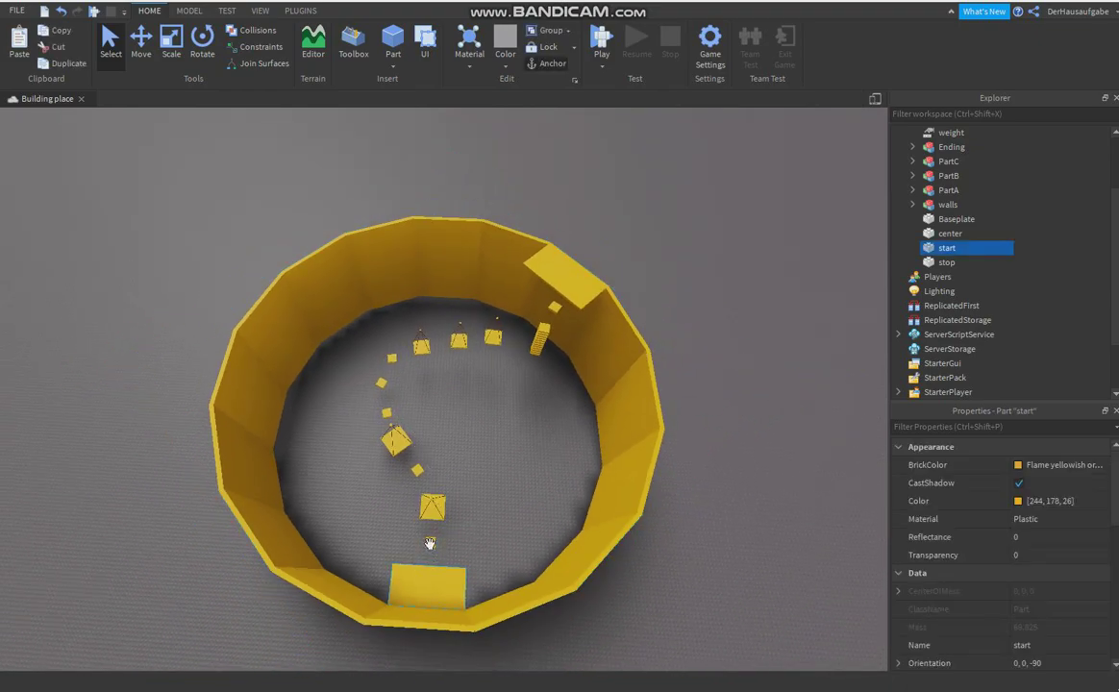
pyautogui.keyDown('ctrl'); pyautogui.click(437, 506); pyautogui.keyUp('ctrl')
pyautogui.moveTo(210, 156); pyautogui.dragTo(689, 633)
pyautogui.click(546, 548)
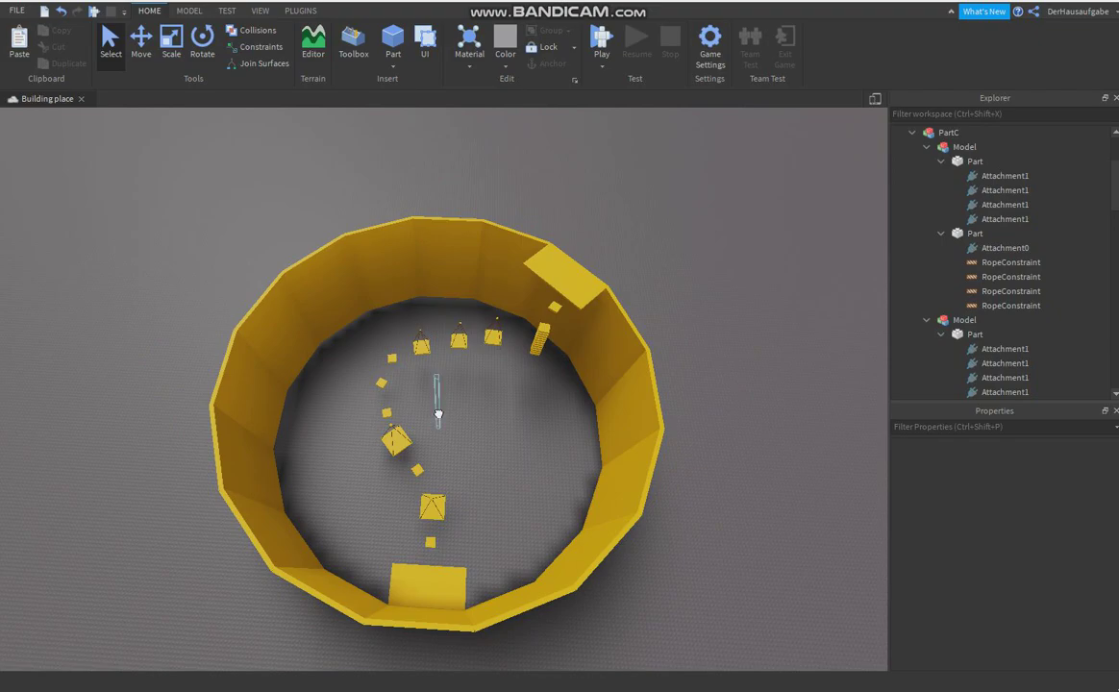
# Group the center part, PartA, PartB, PartC, Ending, the start and stop platforms and the walls into one model.
pyautogui.click(438, 413)
pyautogui.keyDown('ctrl'); pyautogui.click(384, 388); pyautogui.keyUp('ctrl')
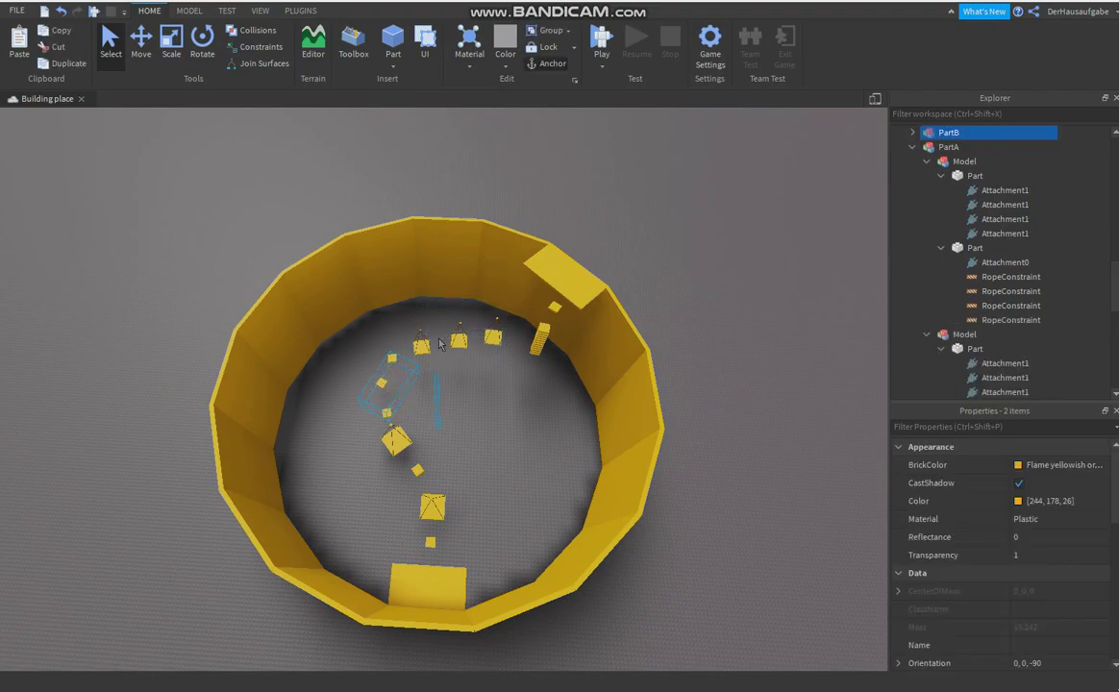
pyautogui.keyDown('ctrl'); pyautogui.click(545, 327); pyautogui.keyUp('ctrl')
pyautogui.keyDown('ctrl'); pyautogui.click(568, 285); pyautogui.keyUp('ctrl')
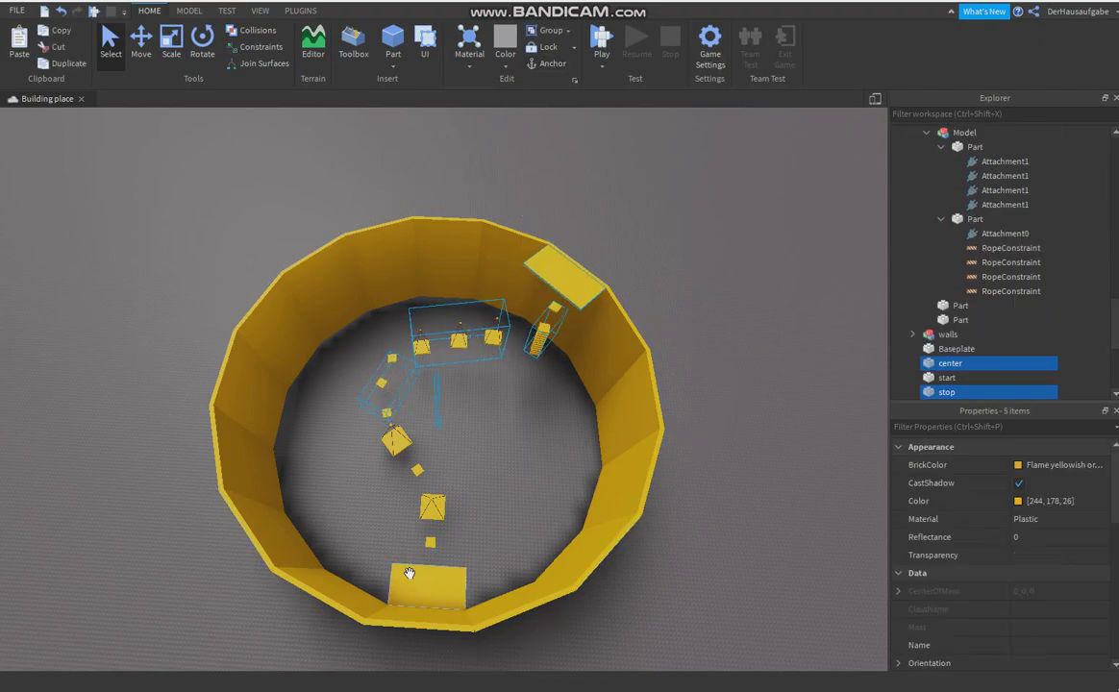
pyautogui.keyDown('ctrl'); pyautogui.click(419, 570); pyautogui.keyUp('ctrl')
pyautogui.keyDown('ctrl'); pyautogui.click(599, 545); pyautogui.keyUp('ctrl')
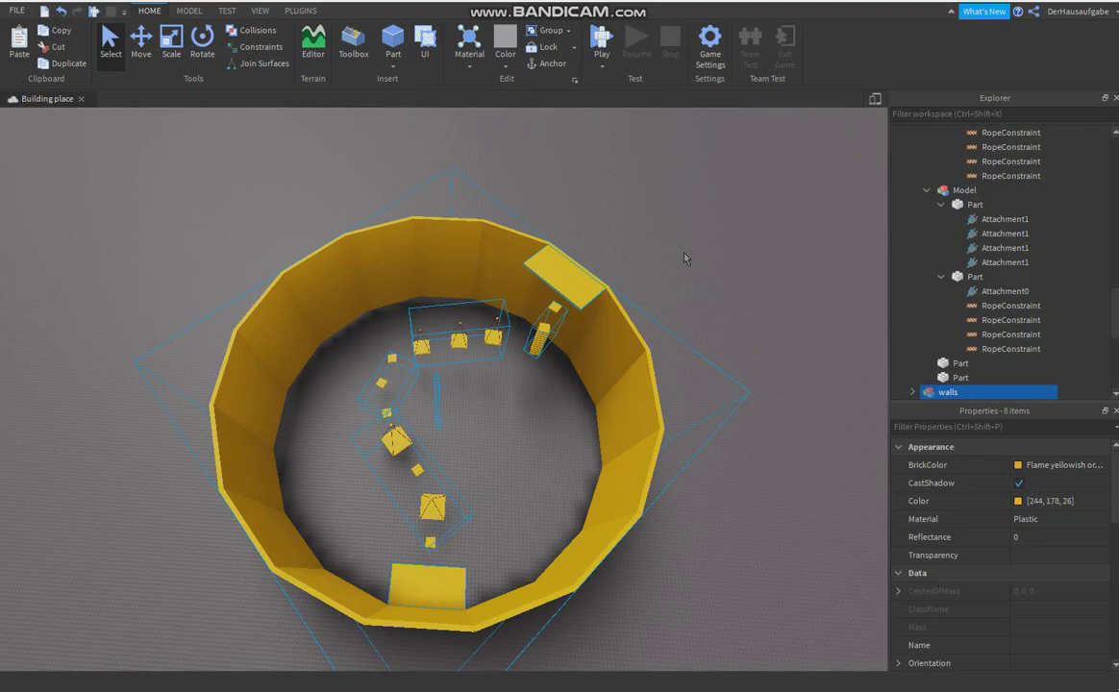
pyautogui.moveTo(682, 276); pyautogui.dragTo(681, 276, button='right')
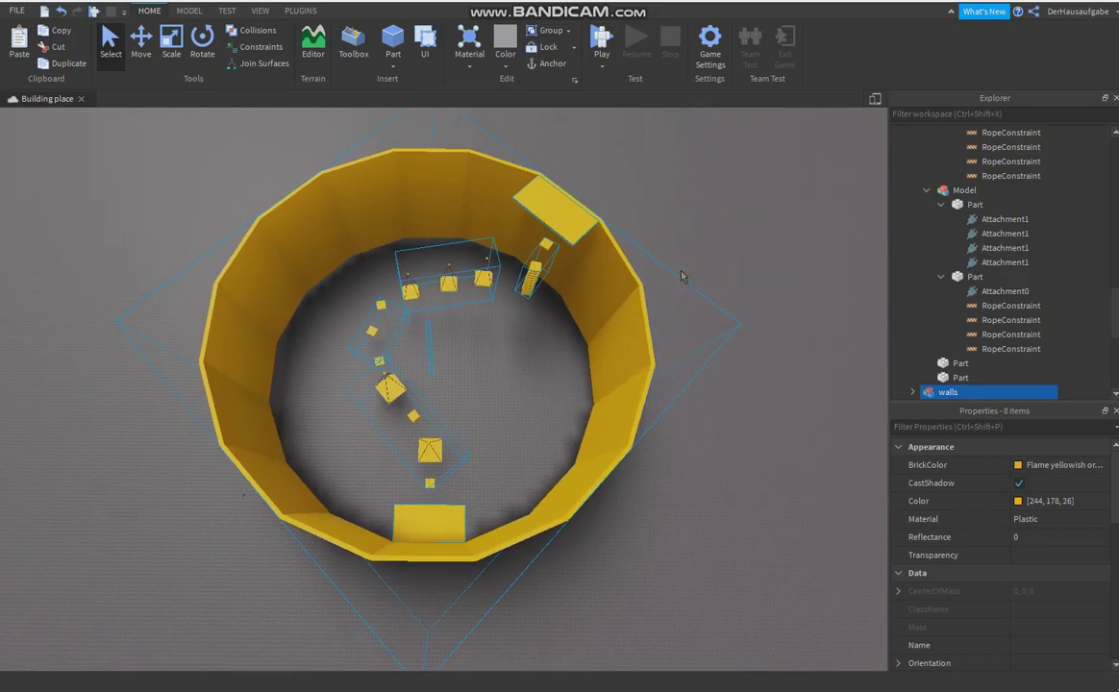
pyautogui.click(548, 32)
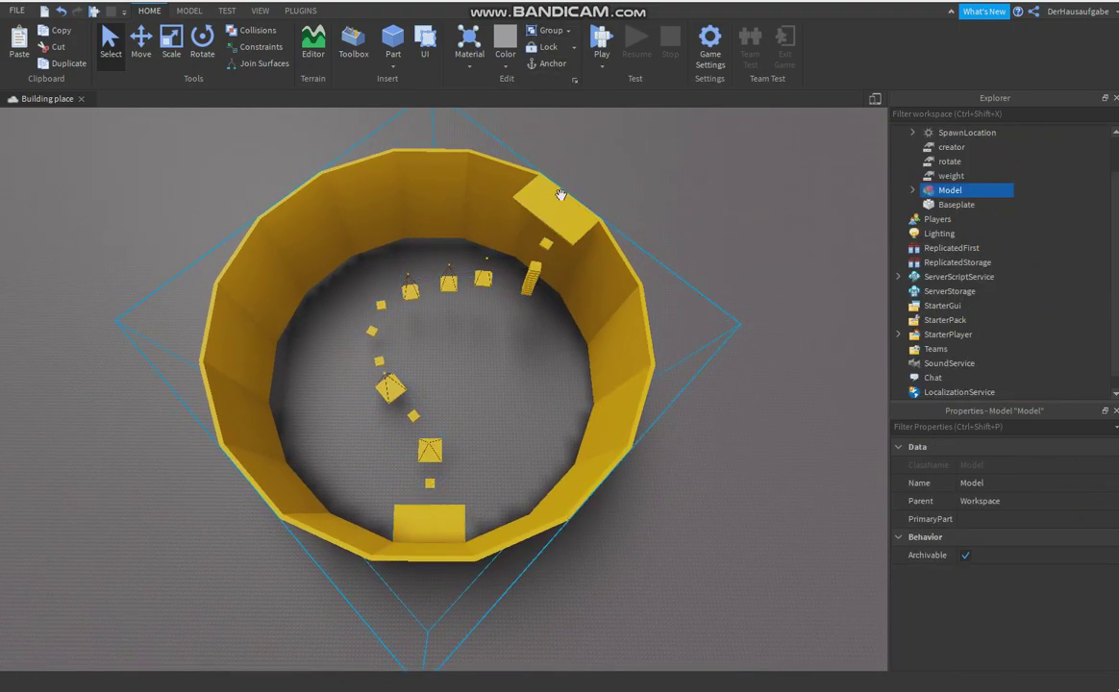
# Set the center part as the PrimaryPart of the new section model.
pyautogui.click(915, 191)
pyautogui.click(991, 519)
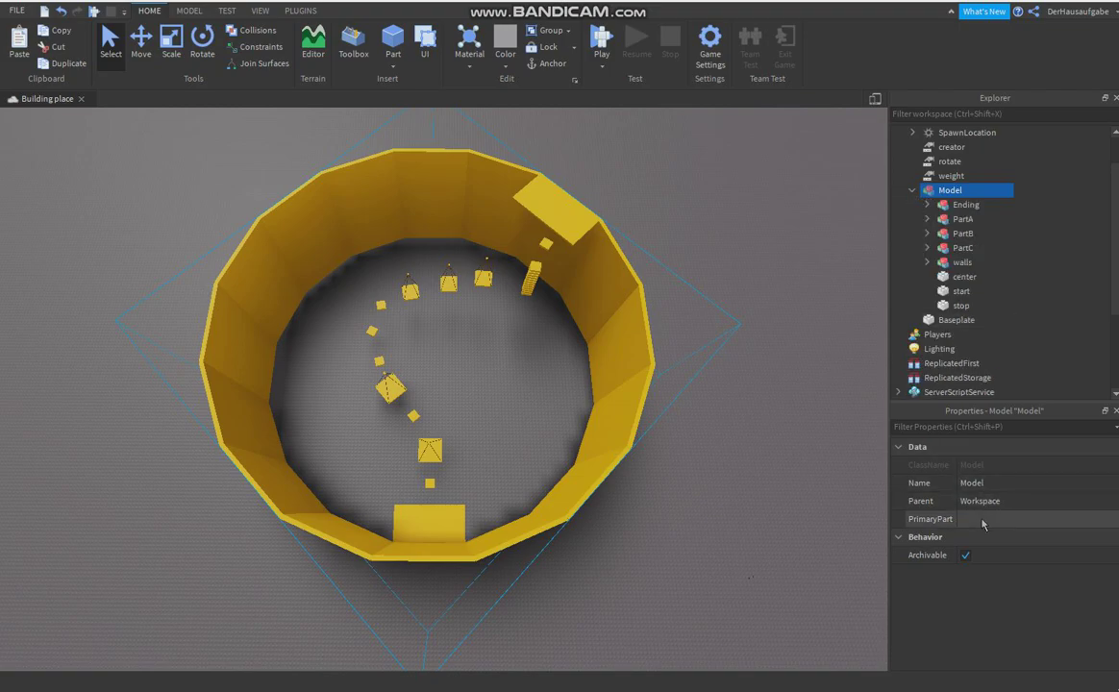
pyautogui.click(963, 276)
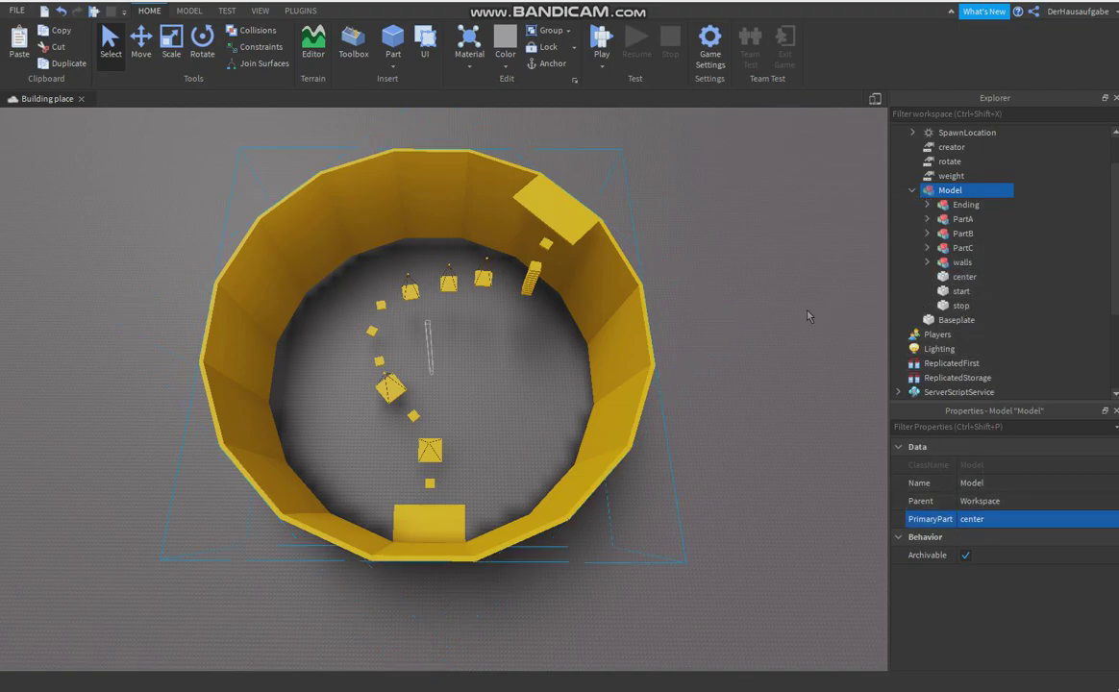
pyautogui.click(738, 322)
# Rename the complete section model as Hanging.
pyautogui.moveTo(482, 250); pyautogui.dragTo(478, 245, button='right')
pyautogui.press('w')
pyautogui.scroll(-3, 478, 245)
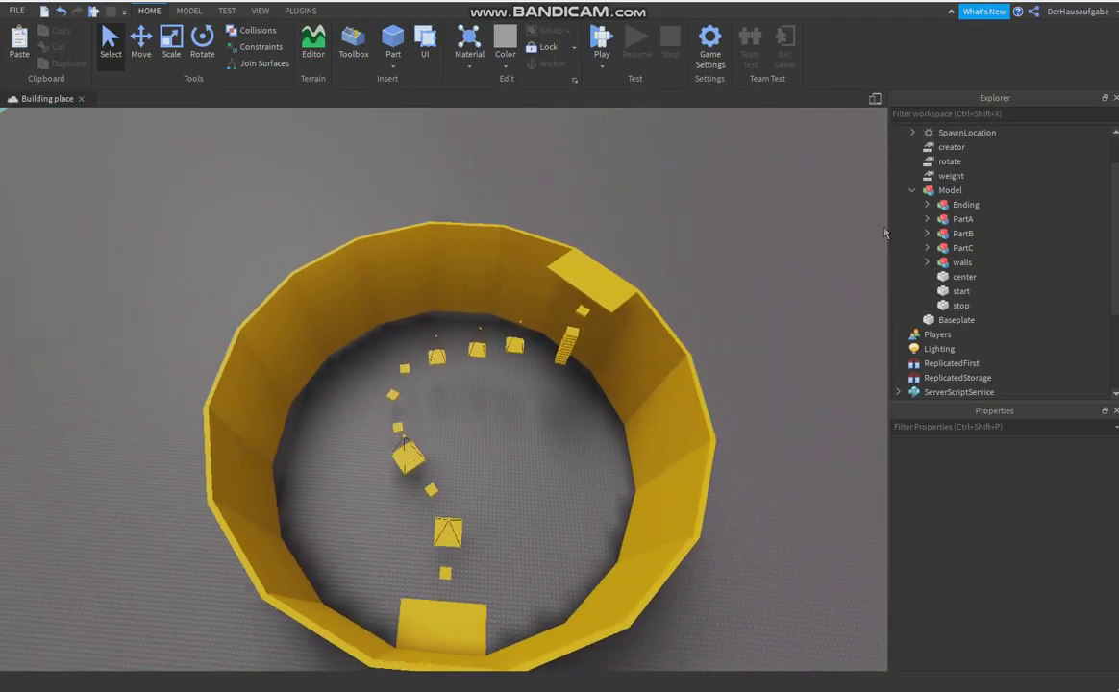
pyautogui.click(947, 191)
pyautogui.click(1012, 482)
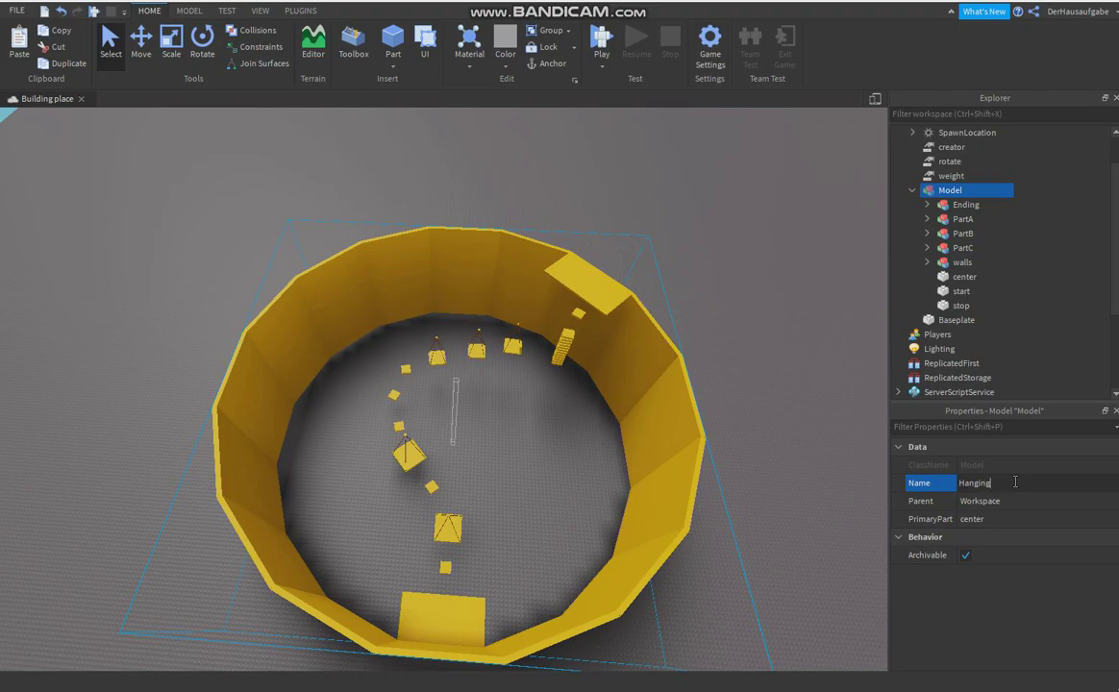
pyautogui.press('Return')
# Change the section model's name to Hanging quads.
pyautogui.moveTo(742, 357); pyautogui.dragTo(743, 357, button='right')
pyautogui.press('d')
pyautogui.press('w')
pyautogui.moveTo(673, 389); pyautogui.dragTo(672, 386, button='right')
pyautogui.press('s')
pyautogui.click(1021, 486)
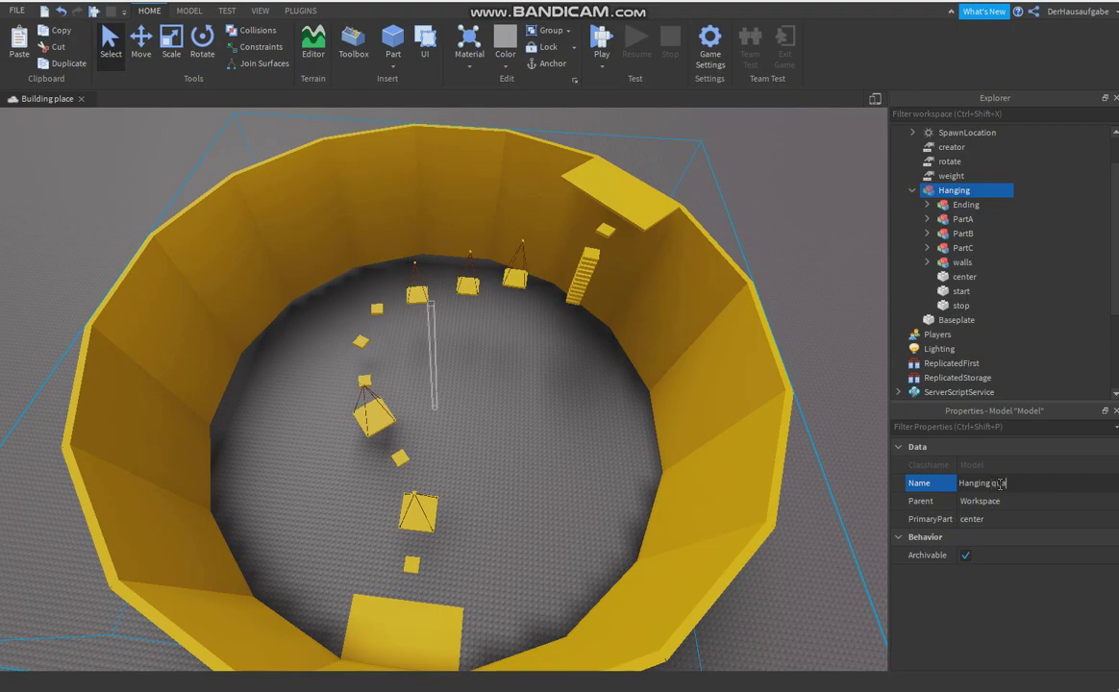
pyautogui.press('Return')
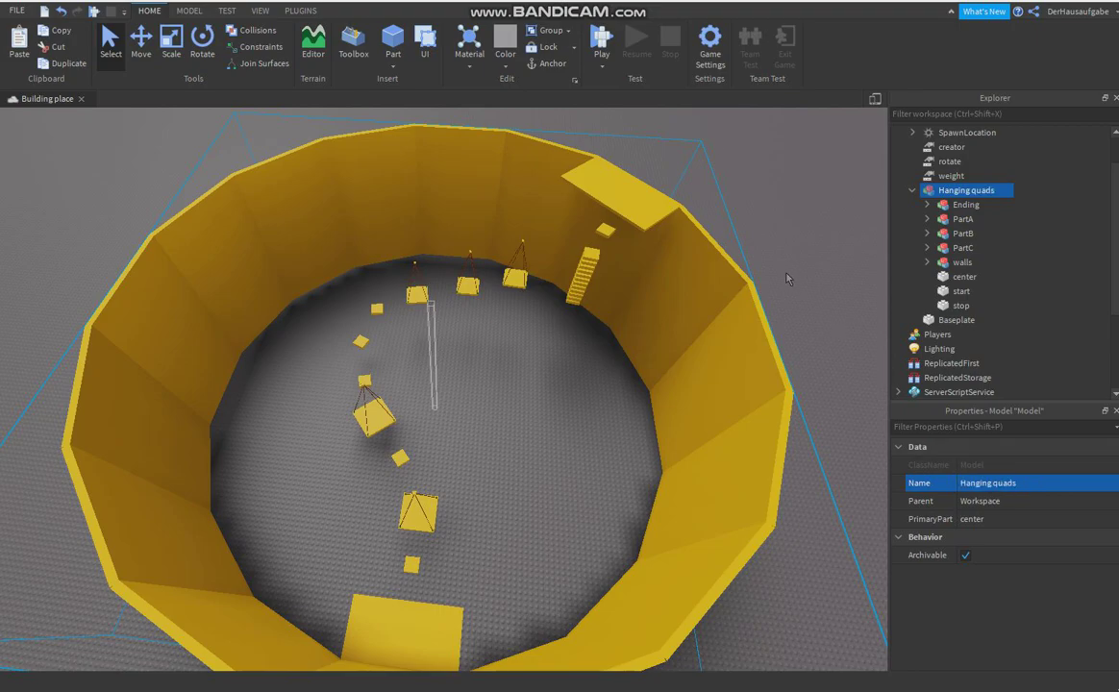
pyautogui.click(763, 281)
# Move the creator, rotate and weight values from the workspace into the Hanging quads model.
pyautogui.moveTo(762, 282); pyautogui.dragTo(762, 283, button='right')
pyautogui.press('s')
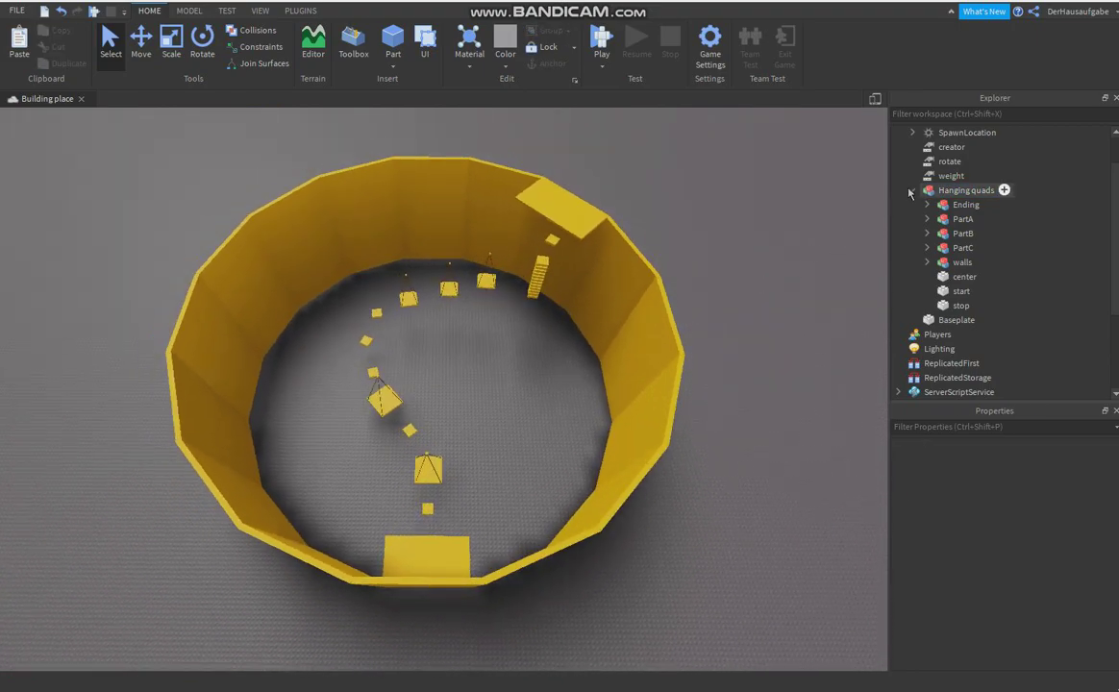
pyautogui.click(950, 174)
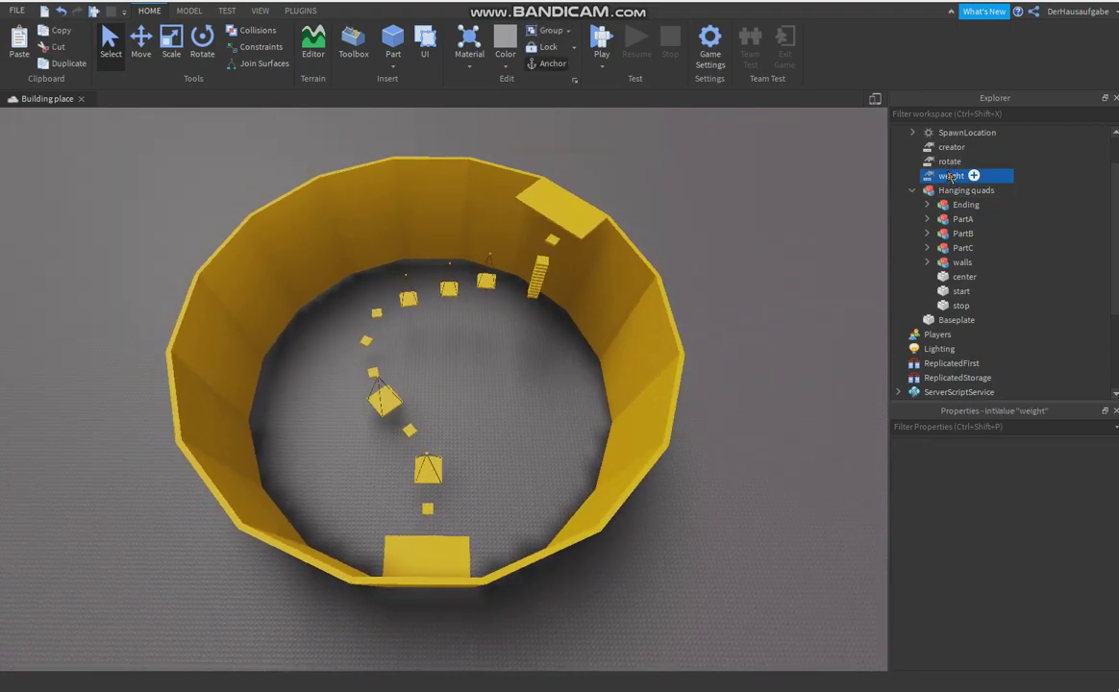
pyautogui.keyDown('ctrl'); pyautogui.click(948, 161); pyautogui.keyUp('ctrl')
pyautogui.keyDown('ctrl'); pyautogui.click(948, 147); pyautogui.keyUp('ctrl')
pyautogui.moveTo(947, 147); pyautogui.dragTo(953, 195)
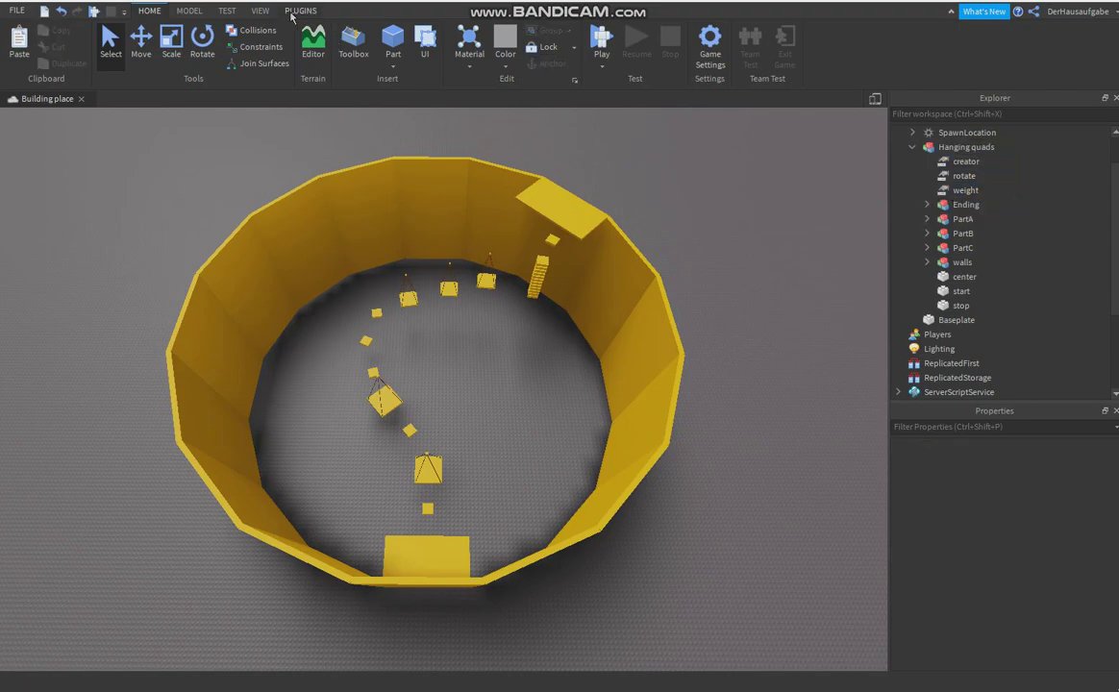
# Insert the saved Range model from My Models in the Toolbox, and close the Toolbox.
pyautogui.click(259, 12)
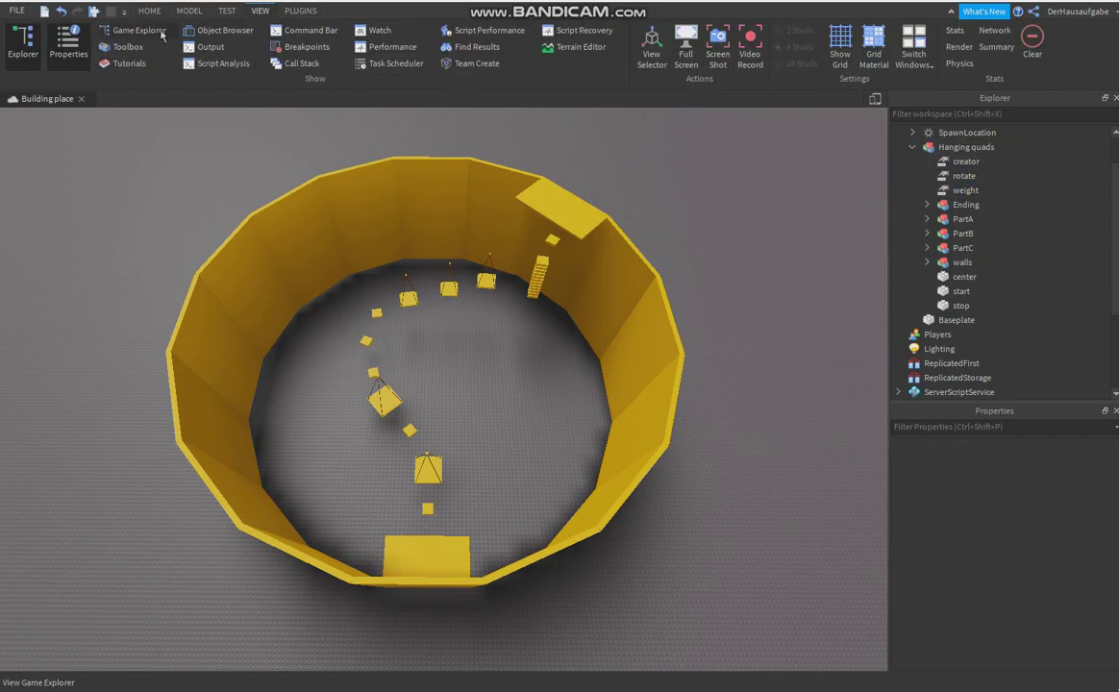
pyautogui.click(123, 47)
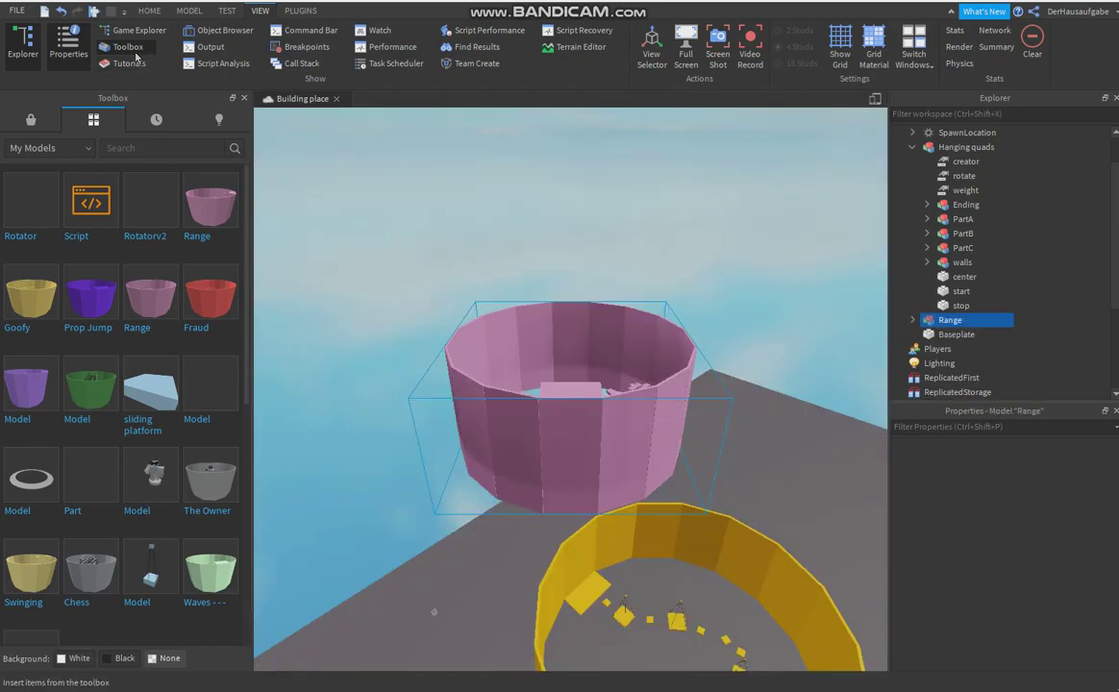
pyautogui.click(140, 49)
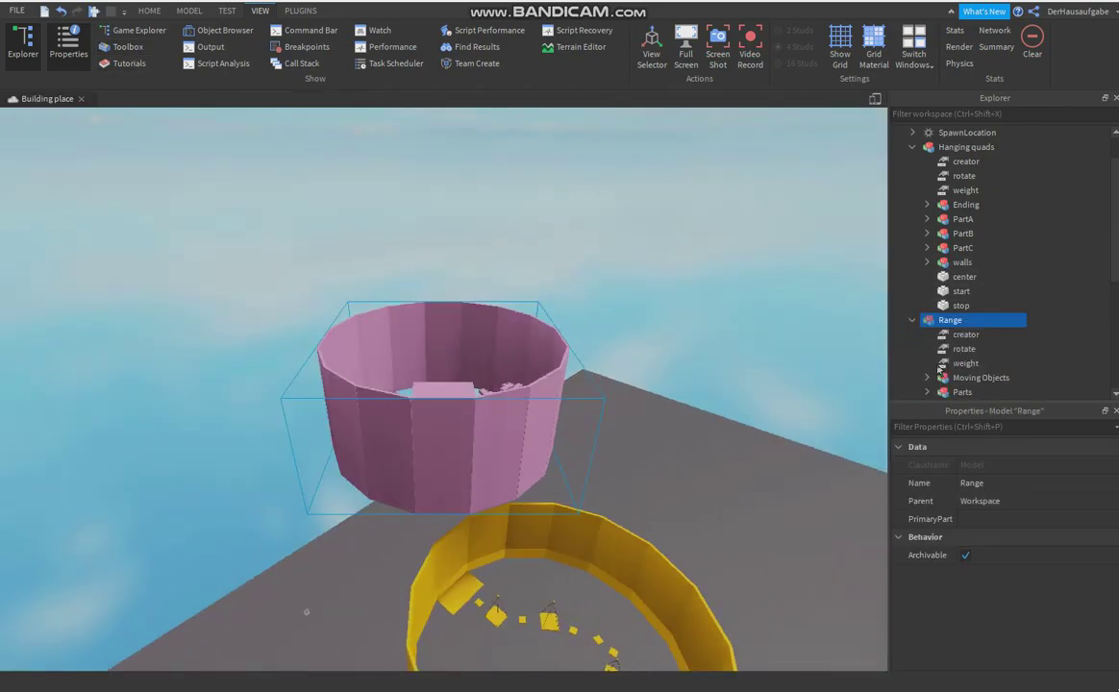
# Copy the creator ID from the Range model's creator value into the Hanging quads model's creator value.
pyautogui.click(964, 334)
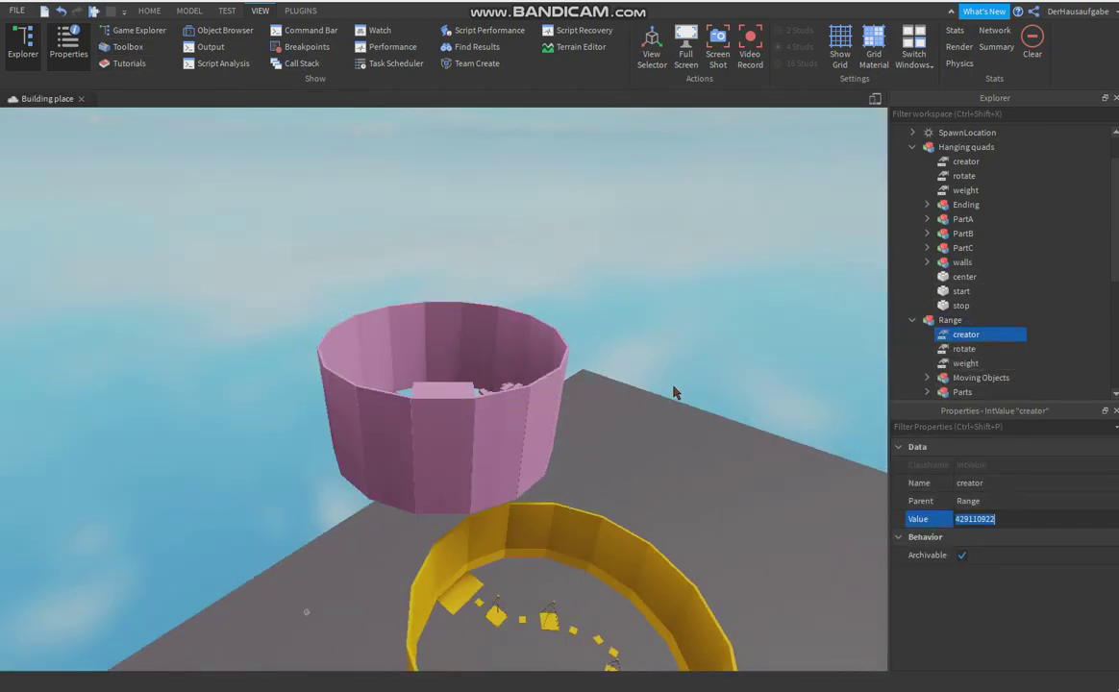
pyautogui.click(960, 163)
pyautogui.click(986, 518)
pyautogui.write('429110922')
pyautogui.click(679, 353)
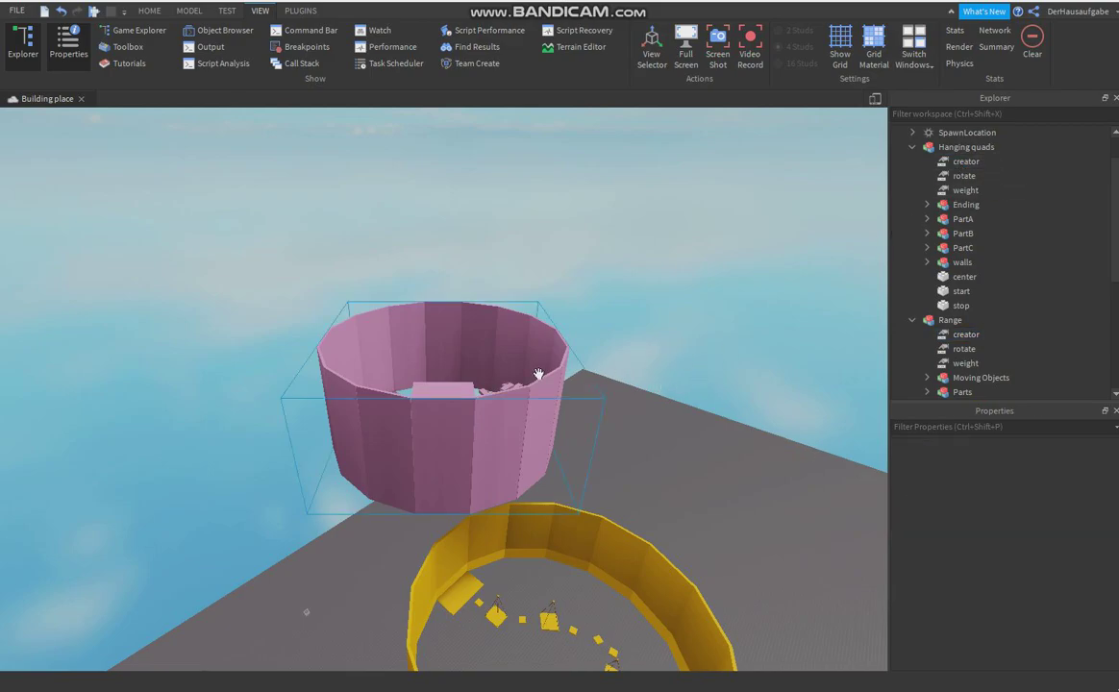
# Remove the pink Range model from the workspace.
pyautogui.click(541, 378)
pyautogui.rightClick(542, 380)
pyautogui.click(572, 396)
pyautogui.moveTo(514, 358); pyautogui.dragTo(508, 359, button='right')
pyautogui.press('w')
pyautogui.press('a')
pyautogui.press('s')
pyautogui.press('a')
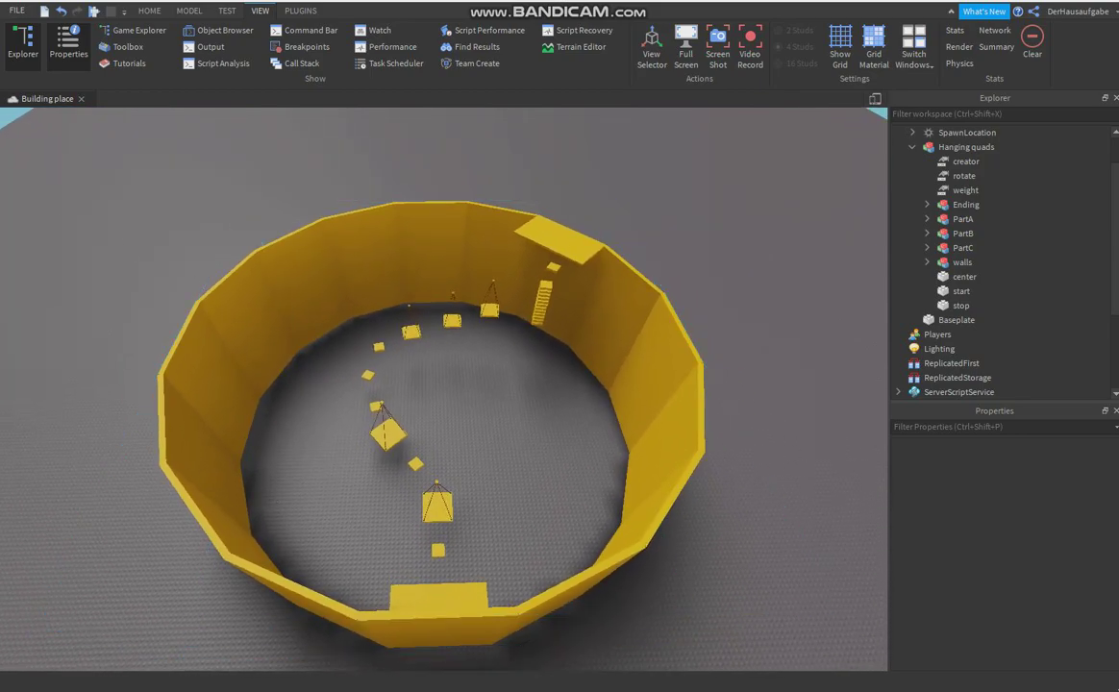
pyautogui.moveTo(442, 356); pyautogui.dragTo(442, 358, button='right')
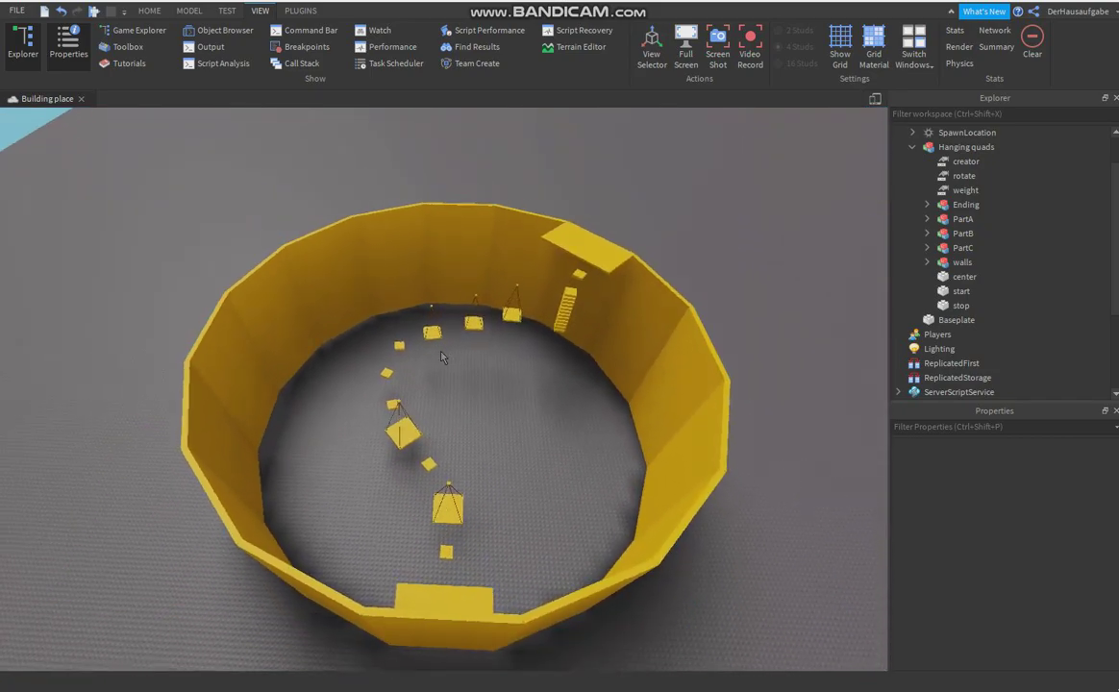